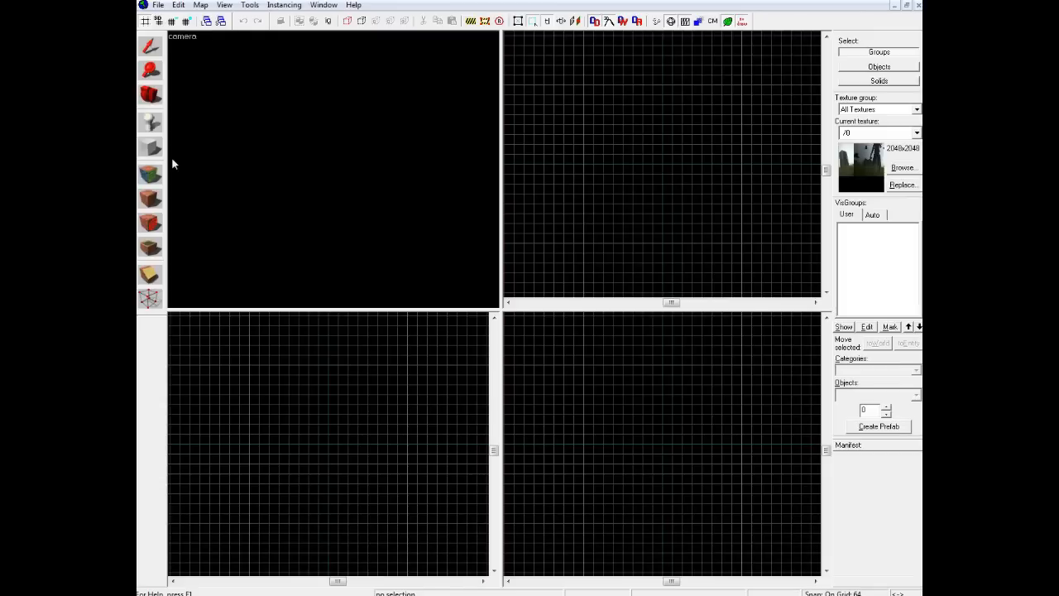
- Create a 1024 by 1024 floor block, 1 unit high, textured with concrete/concreteceiling003a
left_click(150, 147)
left_click_drag(583, 85, 745, 246)
left_click(902, 167)
type("conc")
double_click(638, 256)
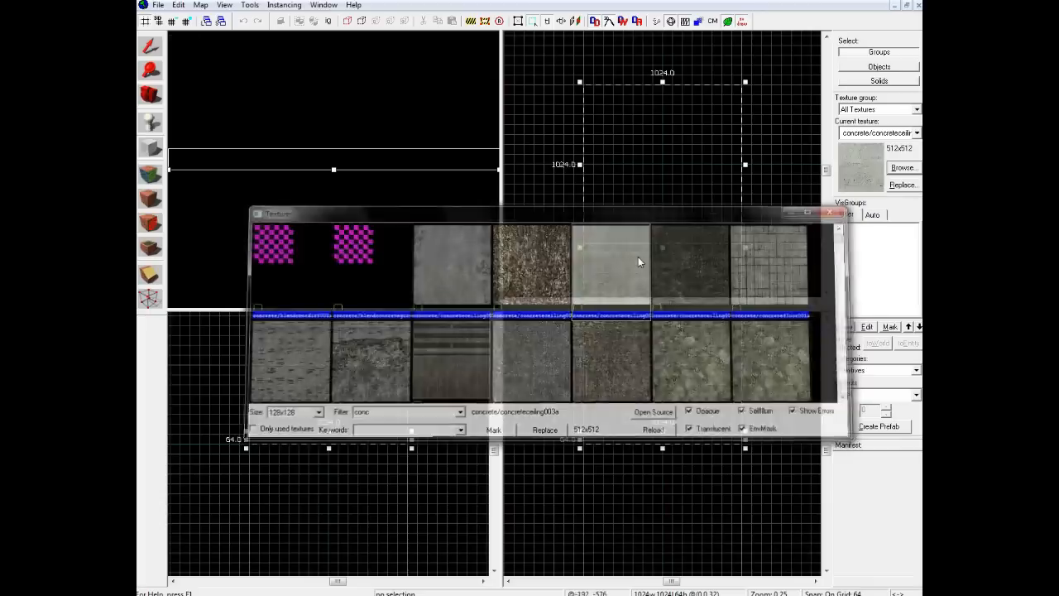
key("Return")
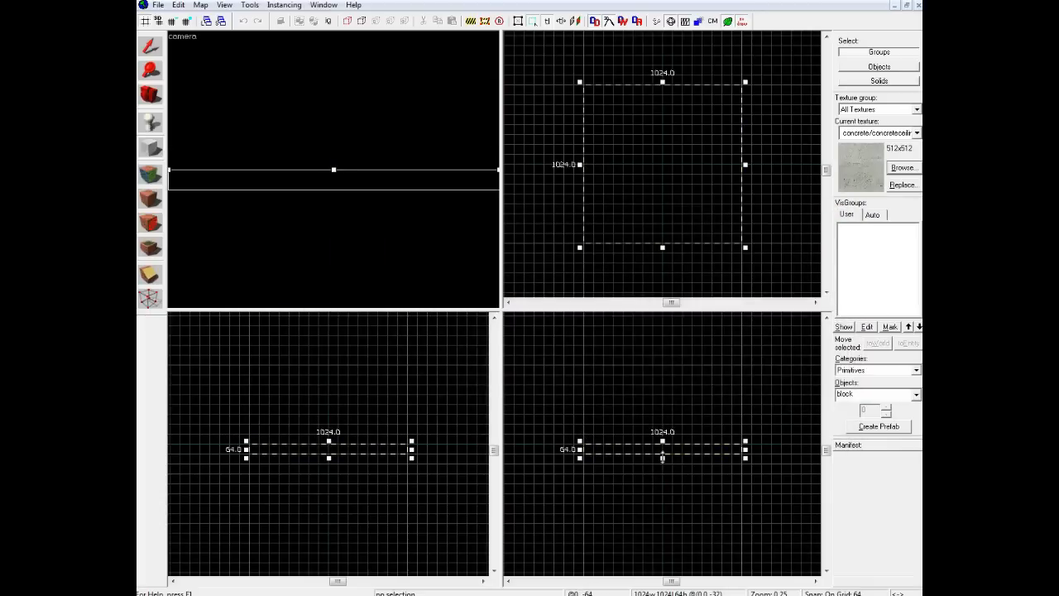
scroll(666, 414, "up", 3)
right_click(659, 190)
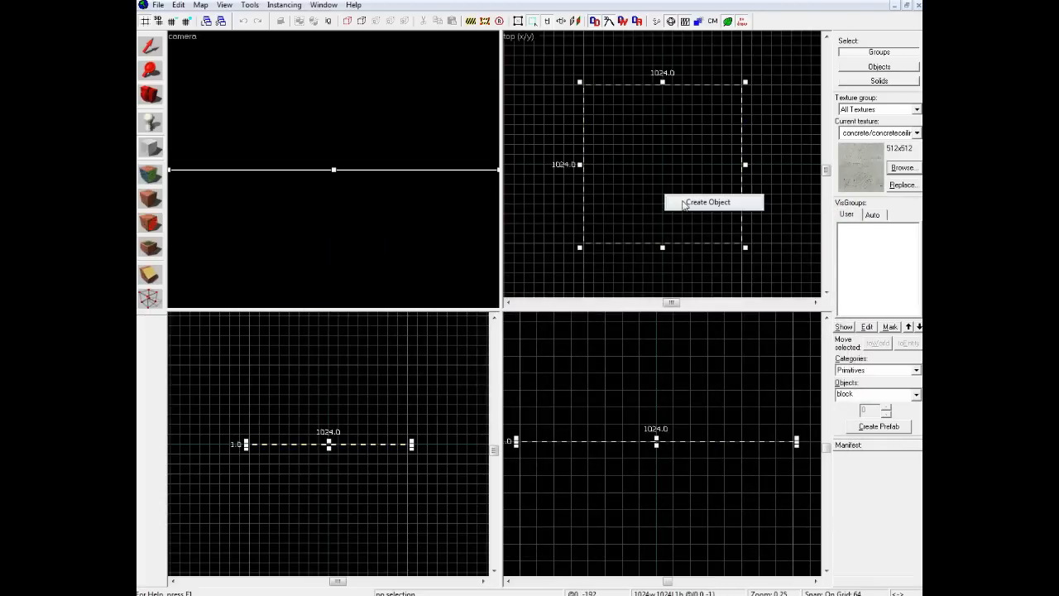
left_click(686, 201)
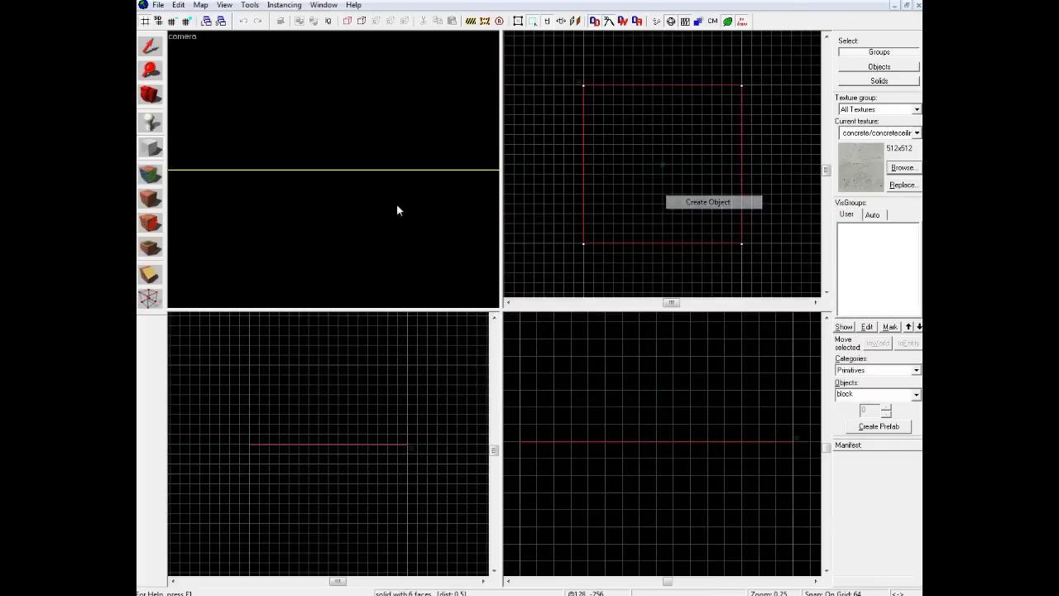
- Reduce the grid size to 32 and extend the floor block downward to 32 units thick
left_click(150, 47)
left_click(172, 20)
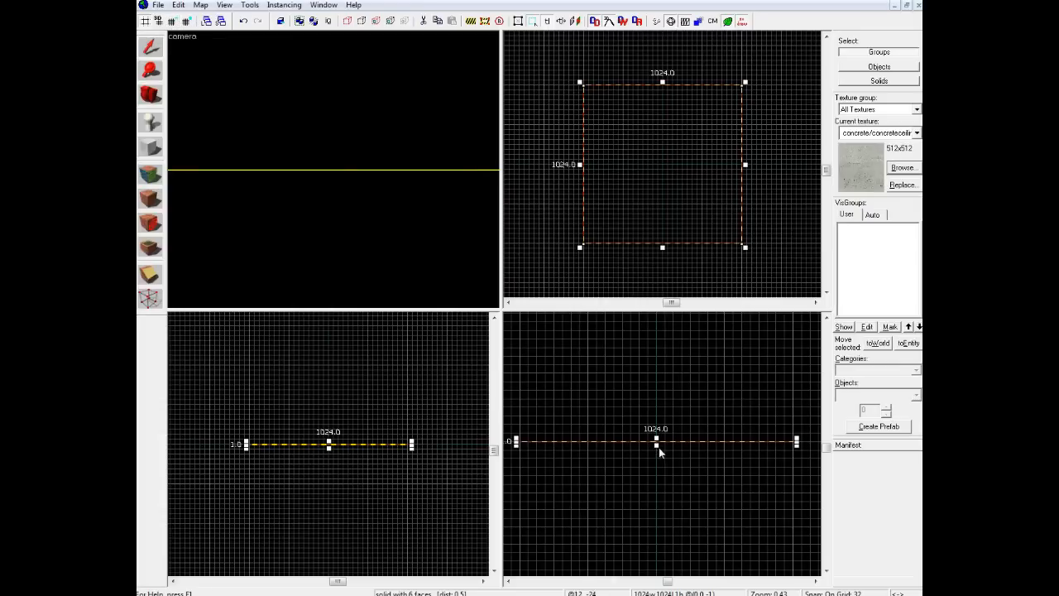
left_click_drag(656, 444, 656, 451)
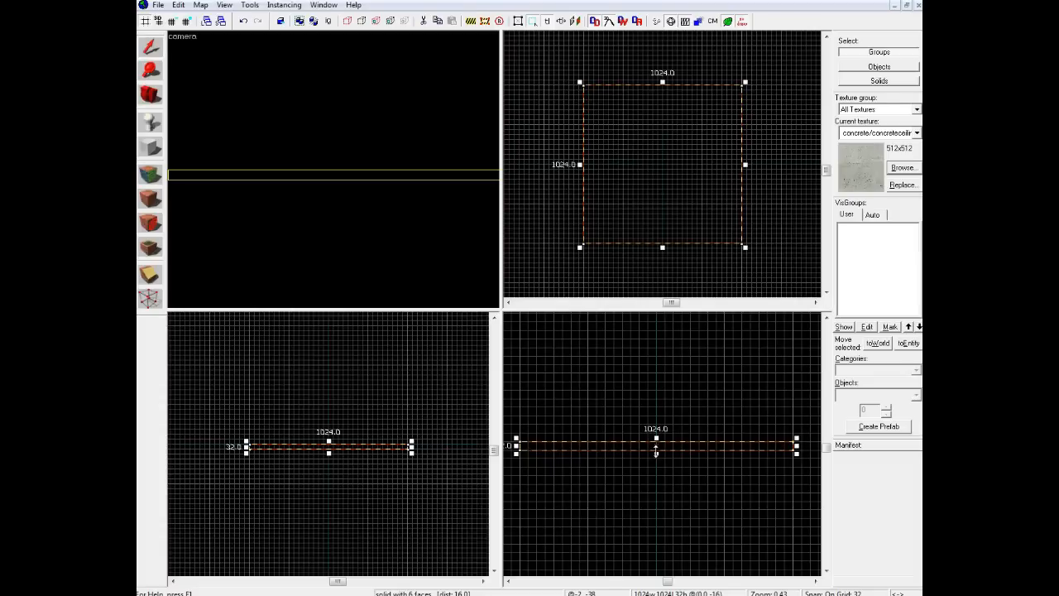
- Examine the floor slab from several angles in the camera view
key("z")
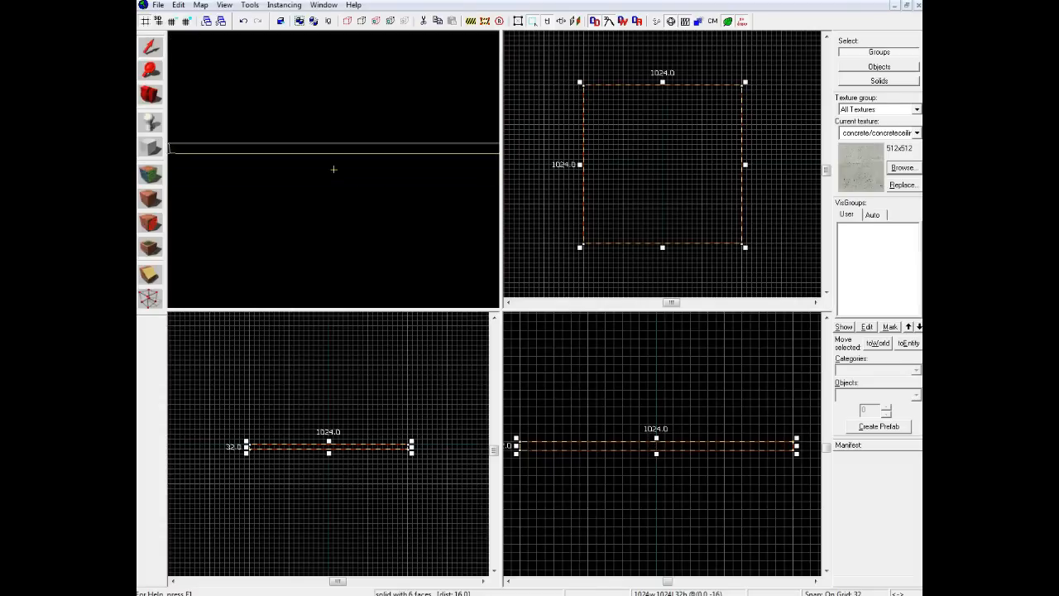
key("s")
key("s")
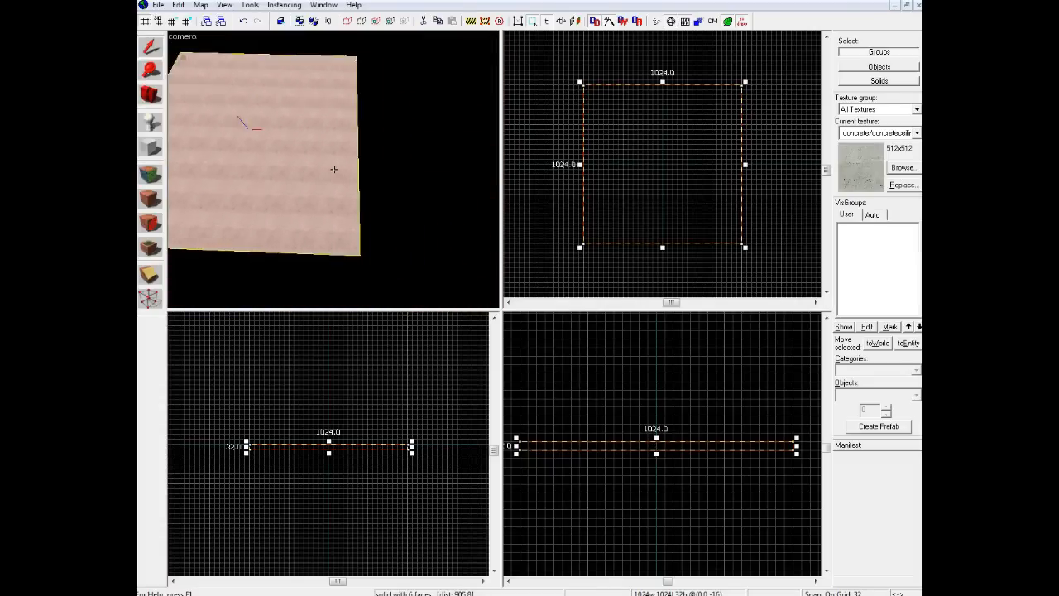
key("a")
key("w")
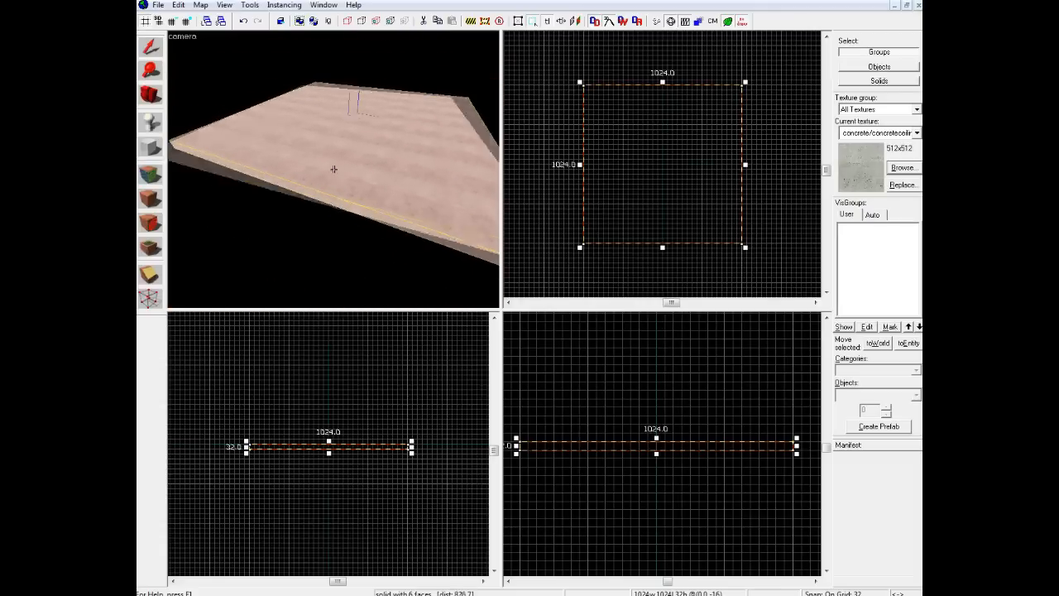
key("d")
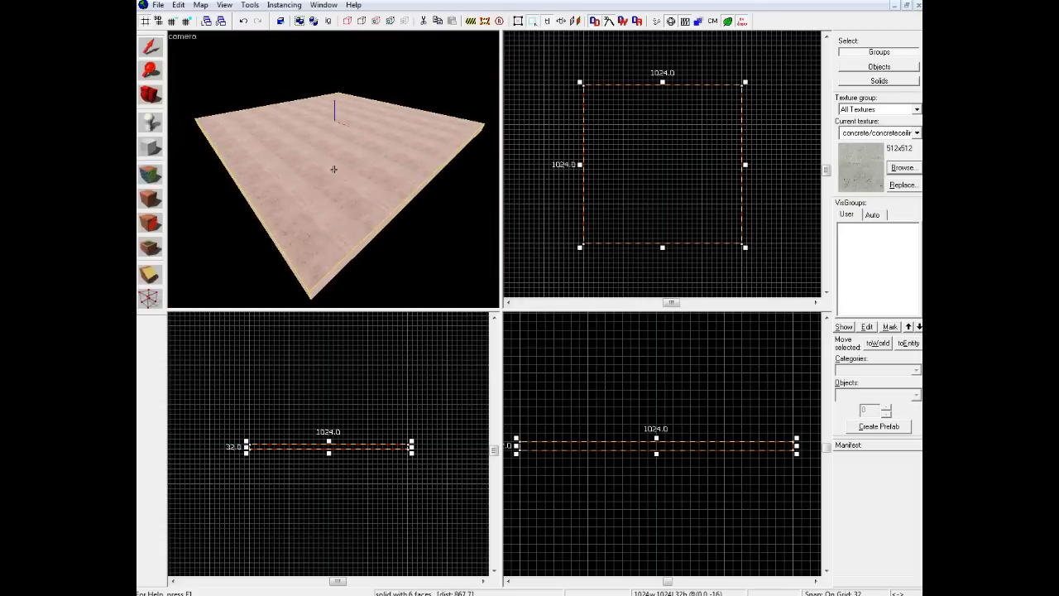
key("a")
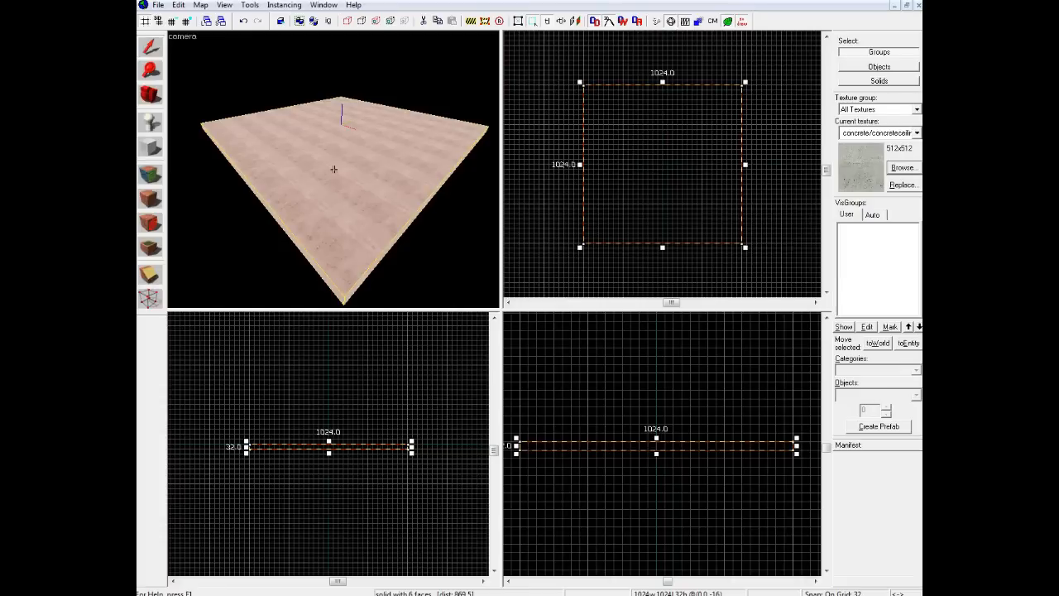
key("a")
key("s")
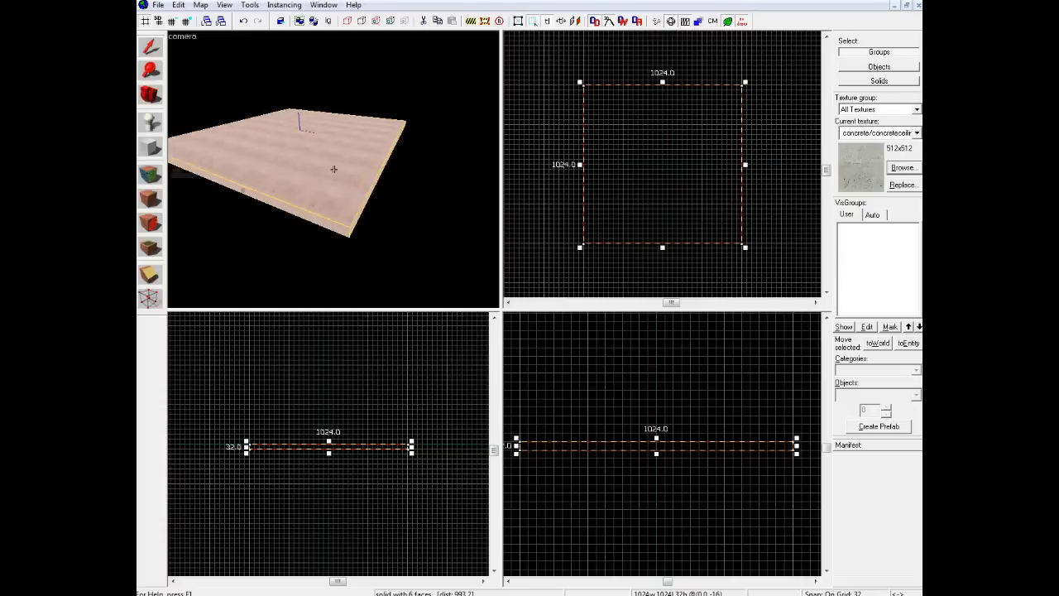
- Create a wall block 32 wide, 1024 long and 256 high along the floor's west edge
left_click(150, 147)
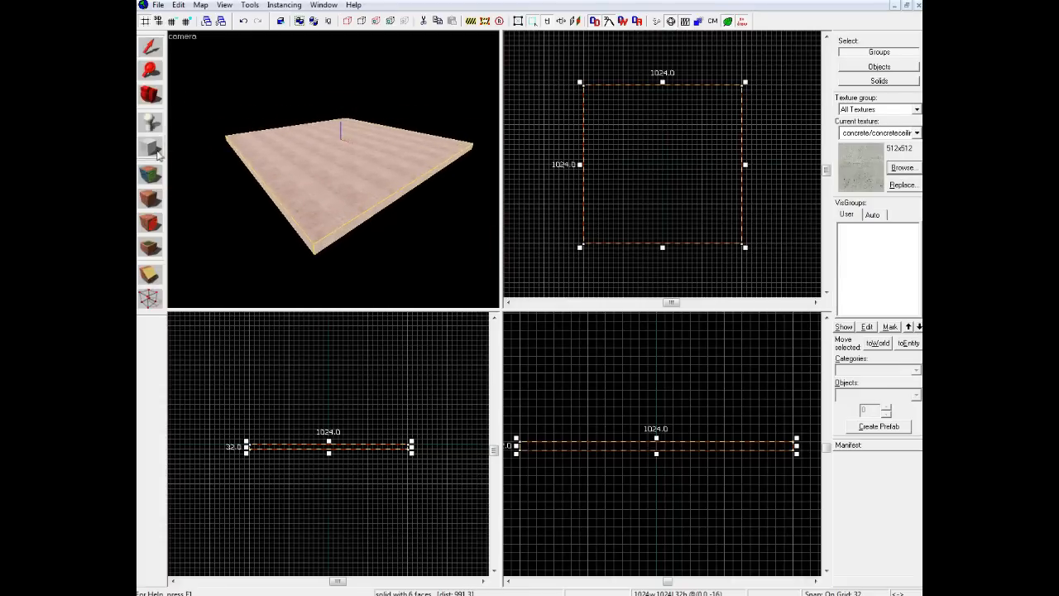
left_click_drag(583, 82, 593, 247)
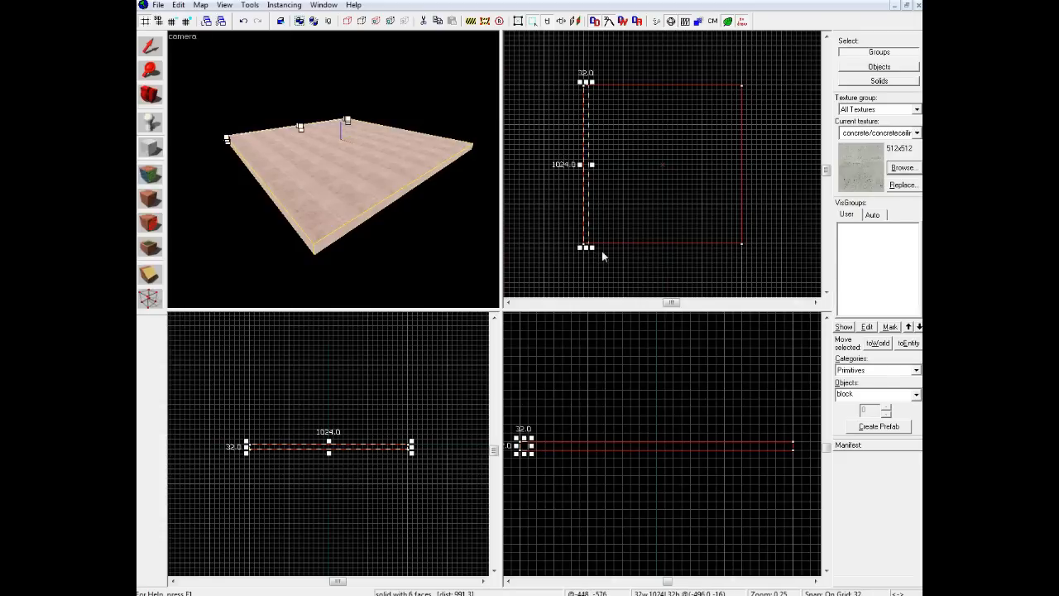
key("Return")
scroll(525, 449, "down", 2)
left_click_drag(526, 456, 526, 421)
right_click(527, 439)
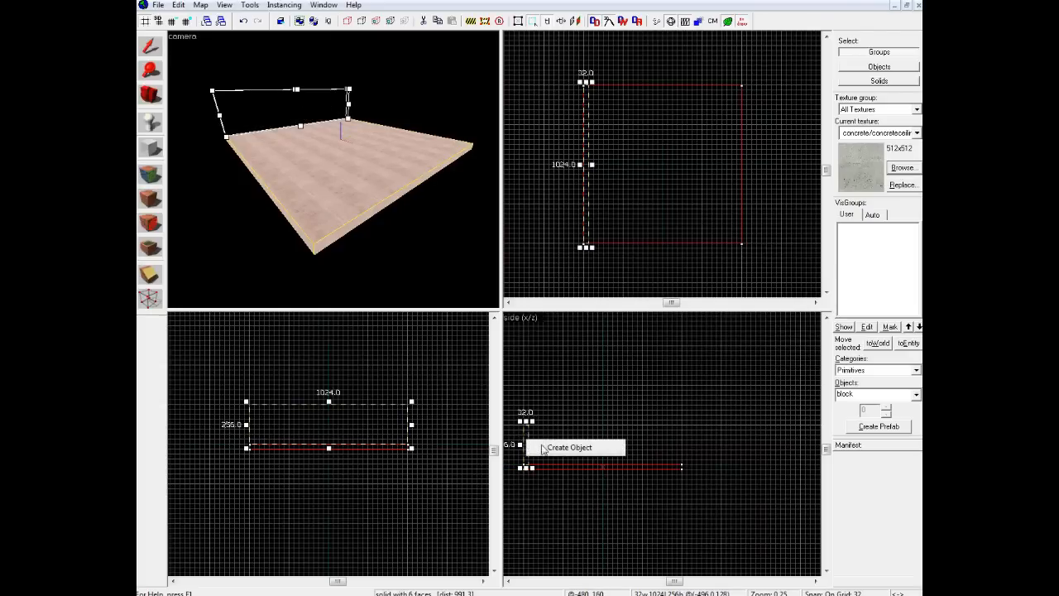
left_click(546, 446)
- Copy the west wall to the floor's opposite, east edge
left_click(149, 47)
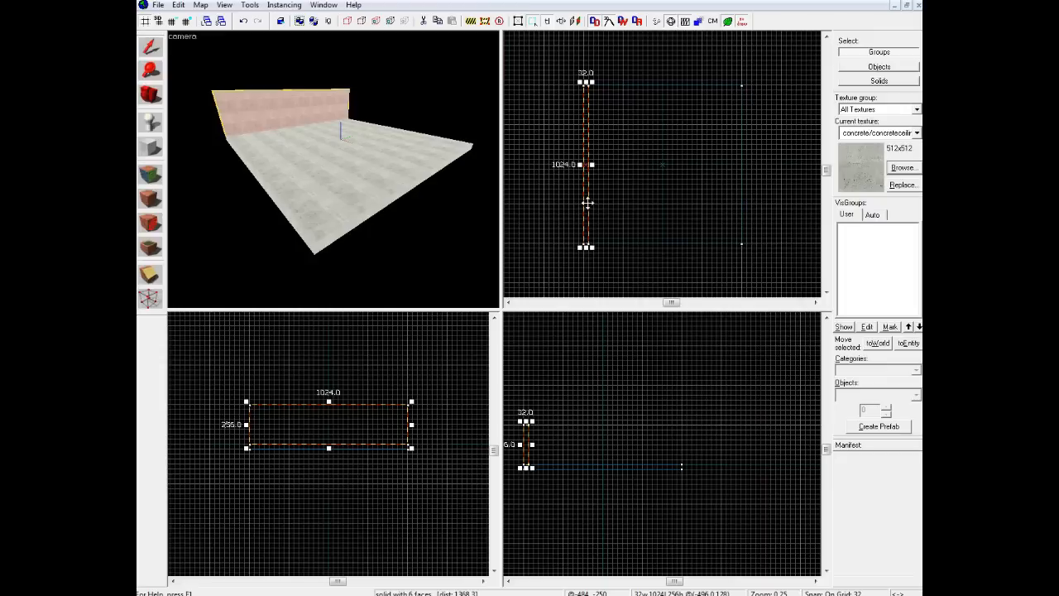
left_click_drag(586, 176, 738, 175, "shift")
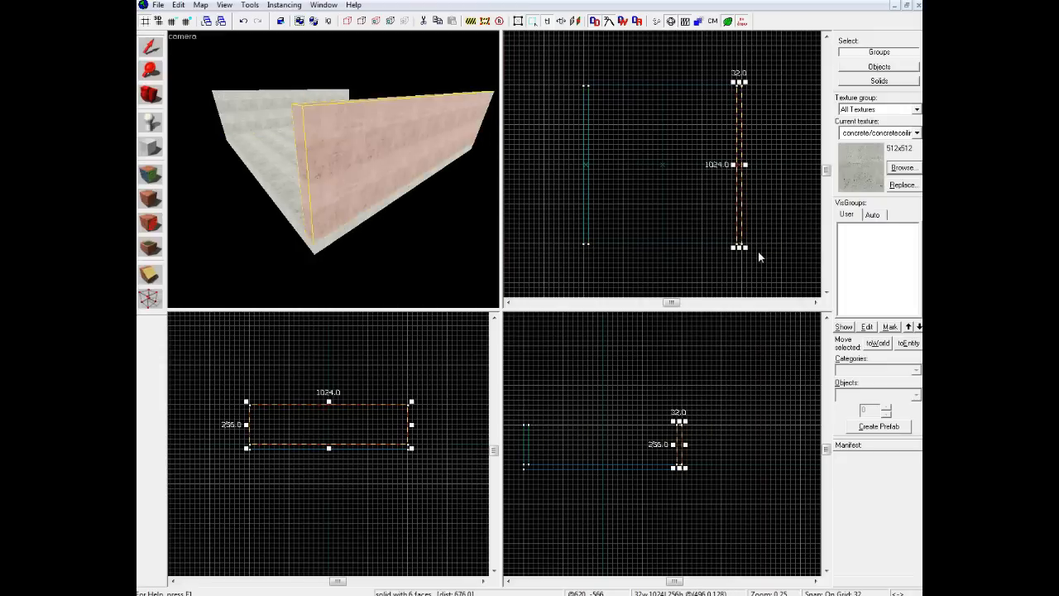
key("Escape")
- Copy the east wall toward the floor's open south side and rotate the copy a quarter turn about Z
key("z")
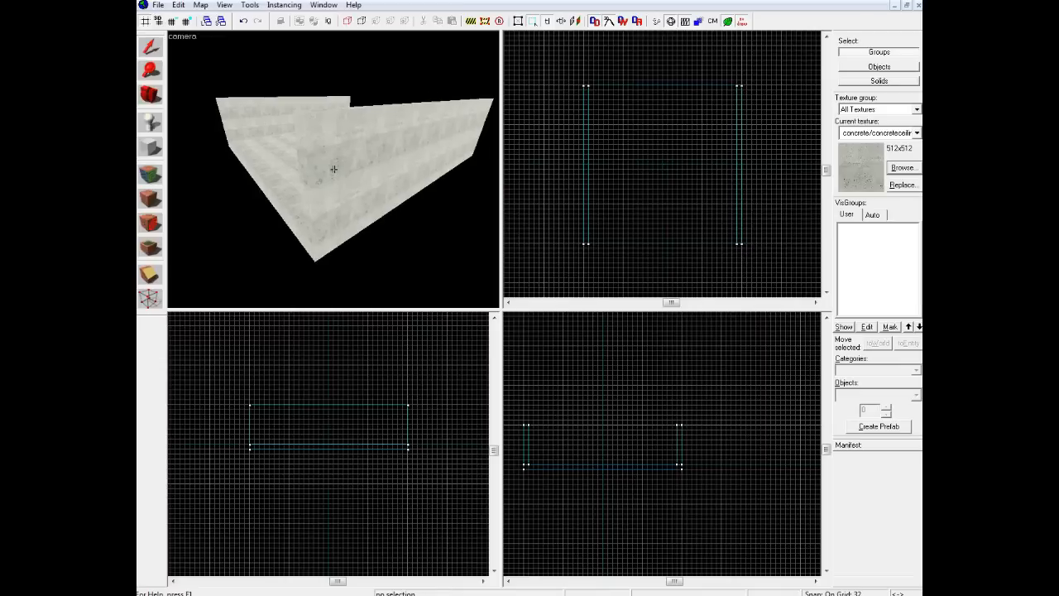
key("a")
key("s")
left_click(416, 173)
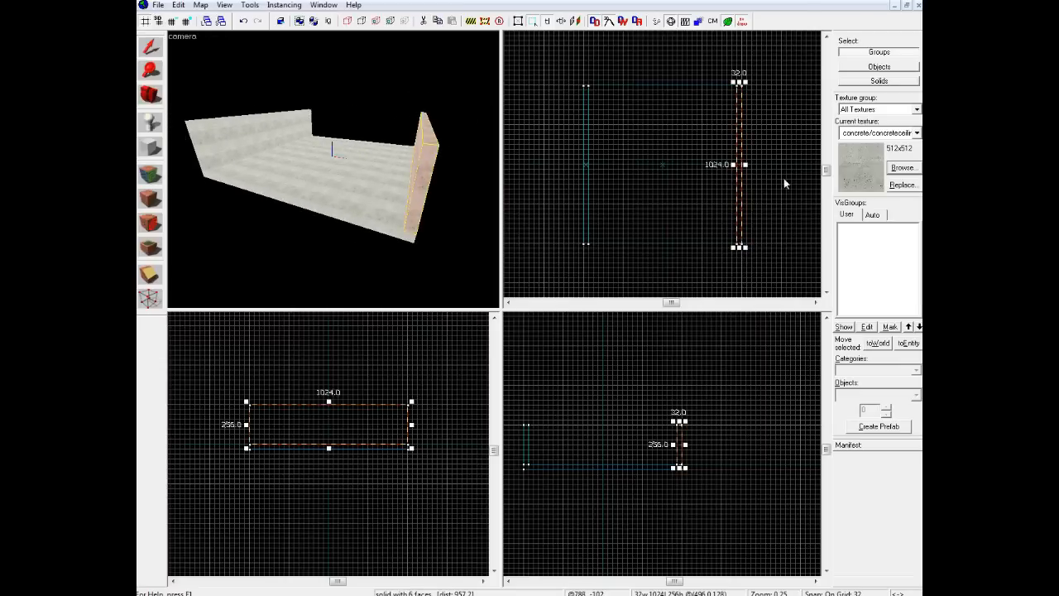
left_click_drag(738, 172, 659, 251, "shift")
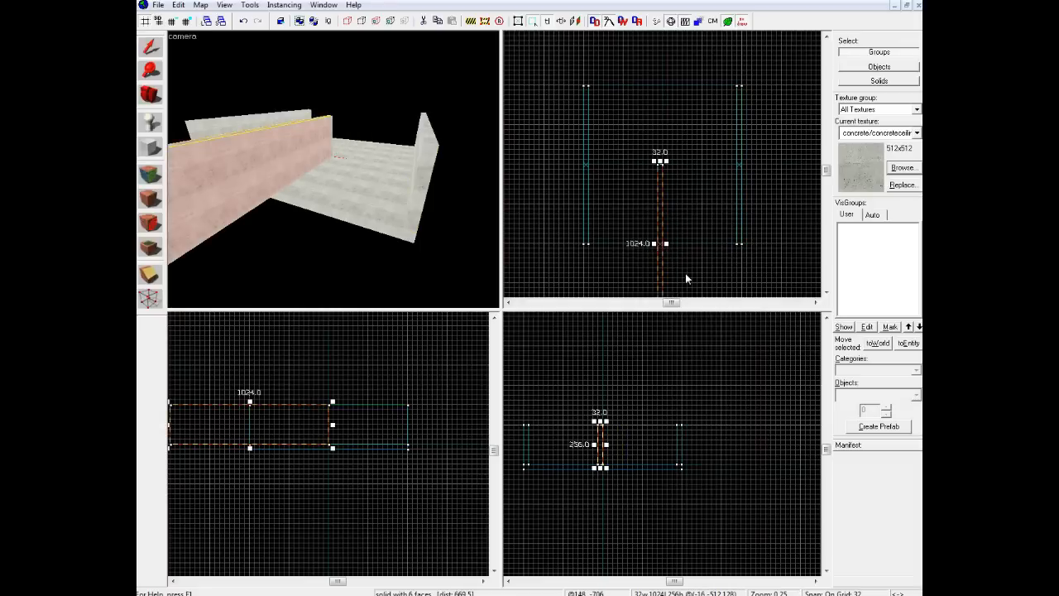
key("ctrl+m")
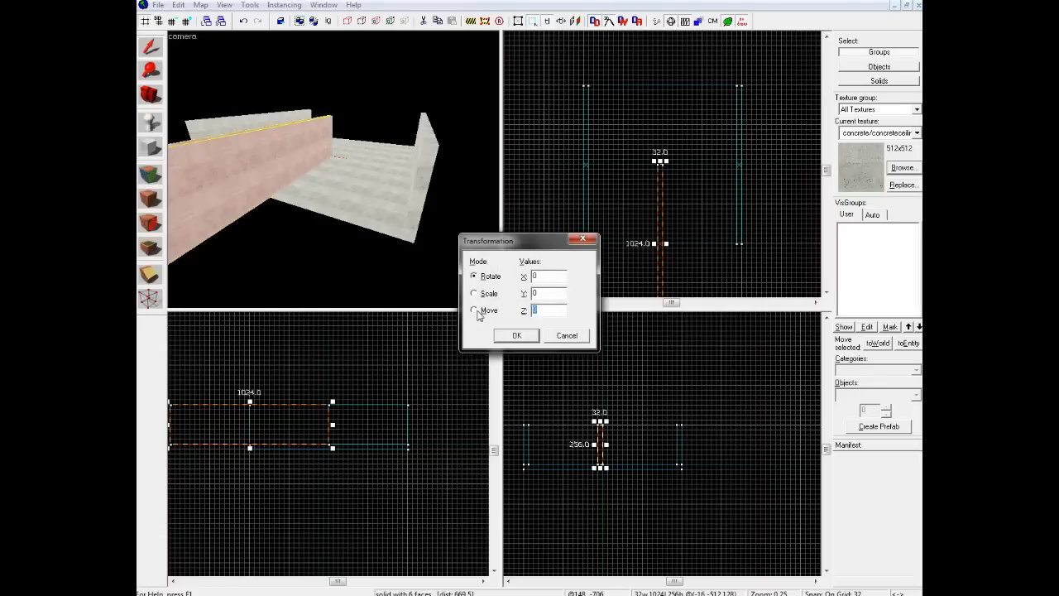
key("Return")
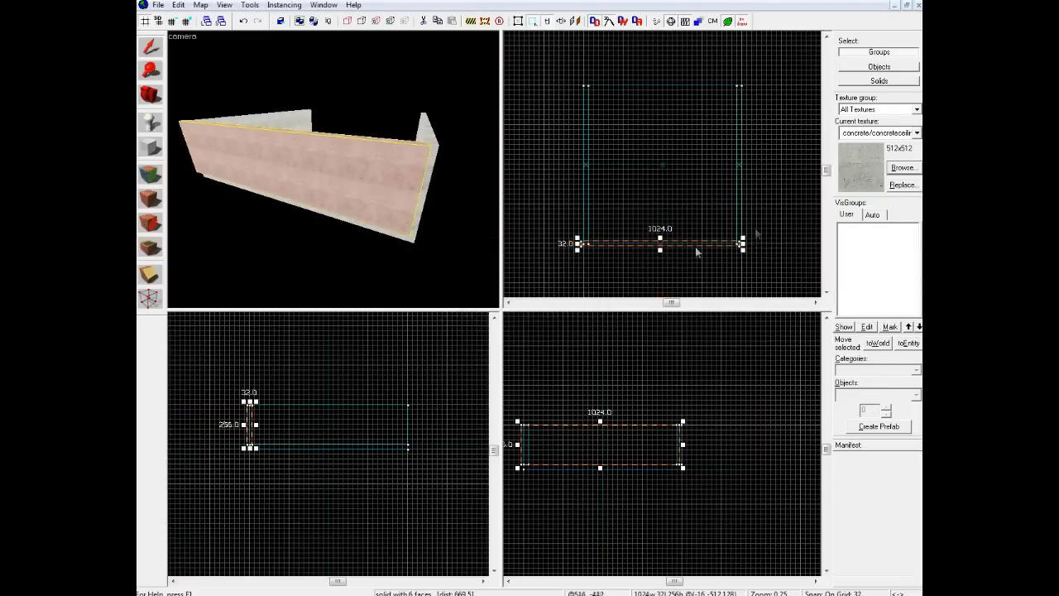
- Align the rotated wall with the floor's south edge and copy it to the north edge
scroll(756, 234, "up", 1)
left_click_drag(736, 237, 733, 235)
mouse_move(556, 238)
left_mouse_down()
mouse_move(569, 238)
mouse_move(618, 77)
mouse_move(610, 52)
left_mouse_up()
key("Escape")
- Copy the floor block up onto the tops of the walls as the room's ceiling
key("z")
key("w")
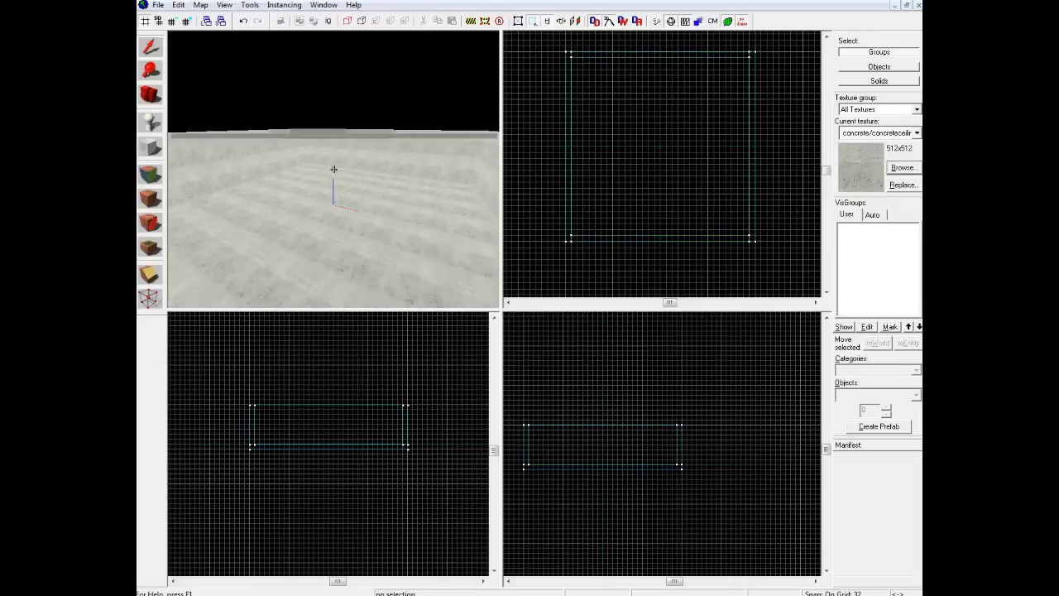
left_click(334, 168)
key("s")
key("z")
left_click_drag(633, 468, 630, 421, "shift")
key("Escape")
- Place an info_player_start entity on the floor inside the room
key("z")
key("w")
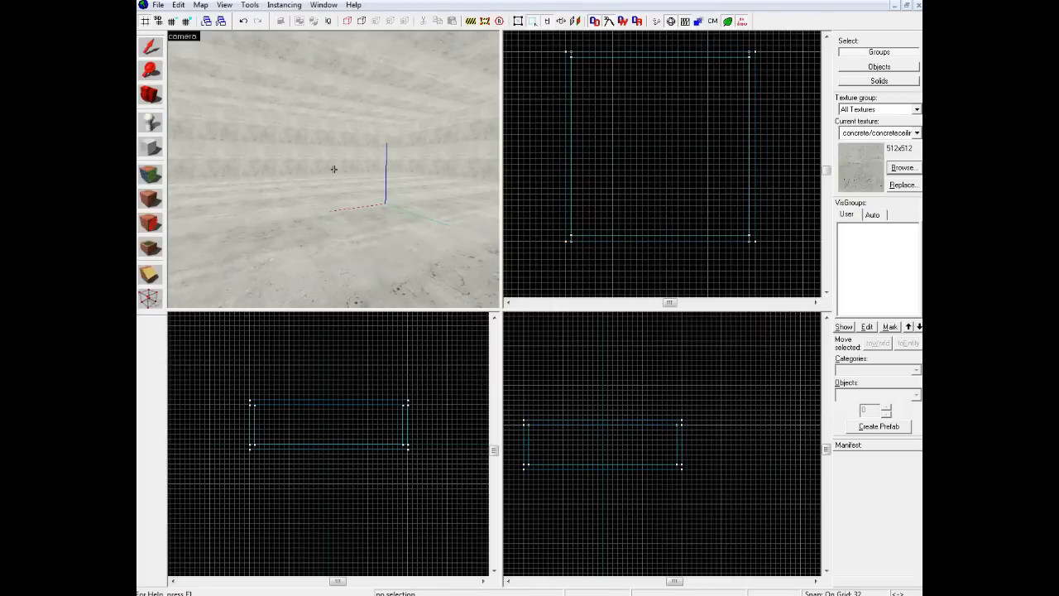
key("w")
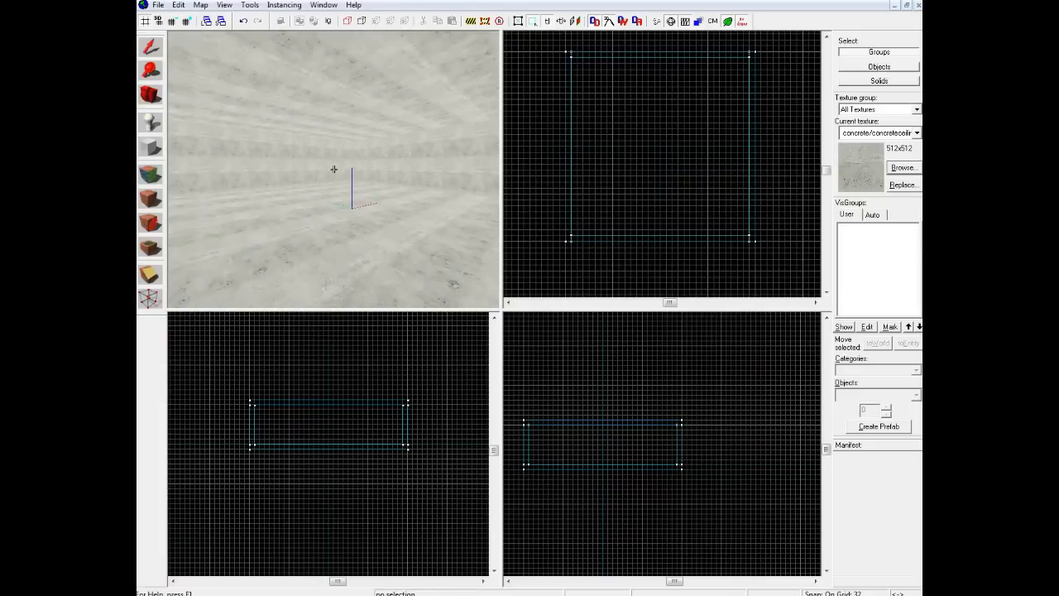
key("s")
key("z")
left_click(150, 122)
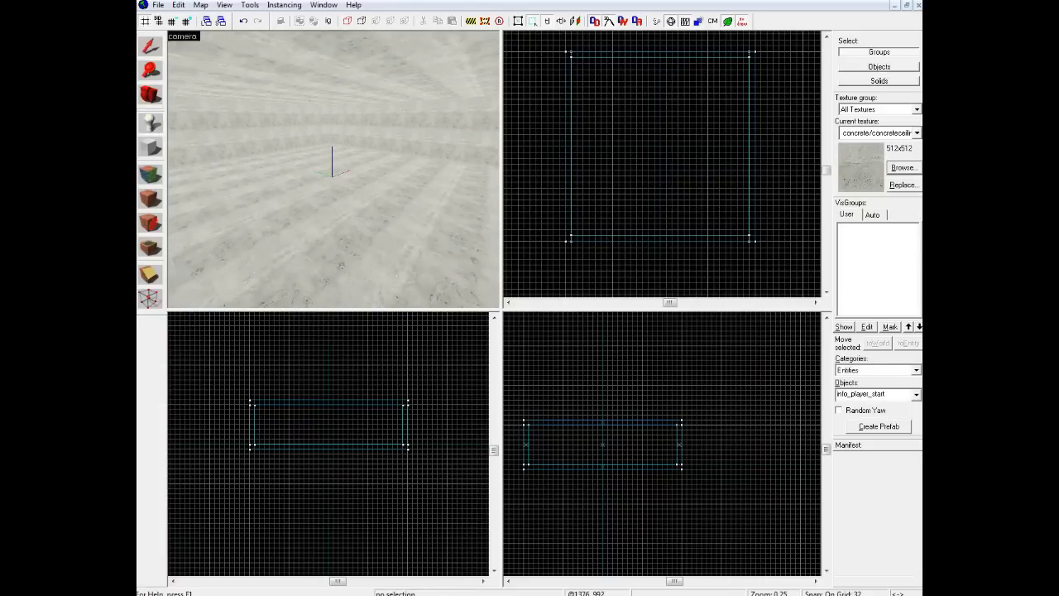
left_click(333, 170)
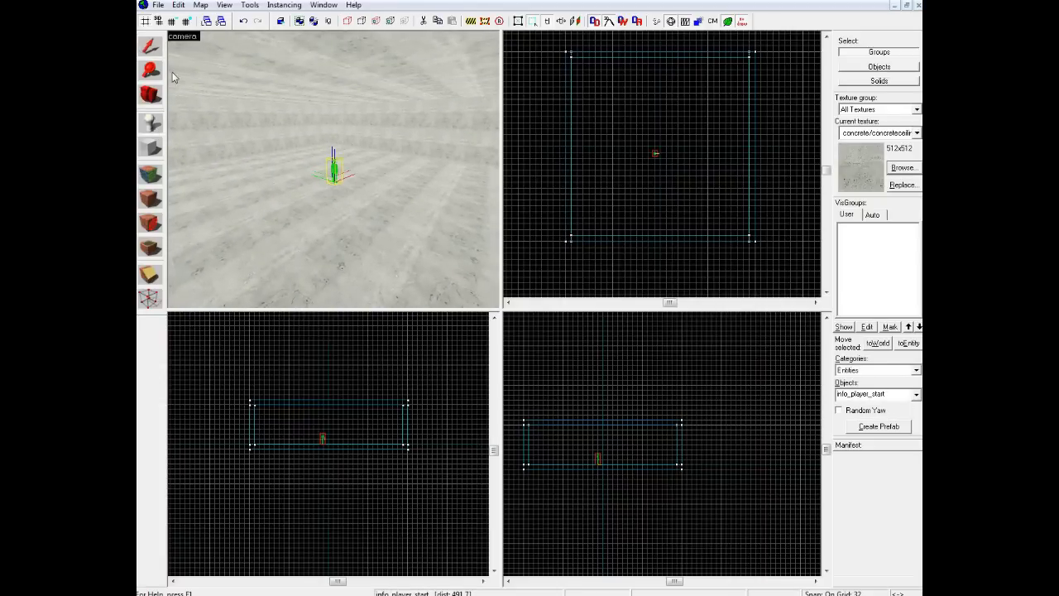
- Move the info_player_start entity to the centre of the room in the top view
left_click(154, 48)
key("z")
key("w")
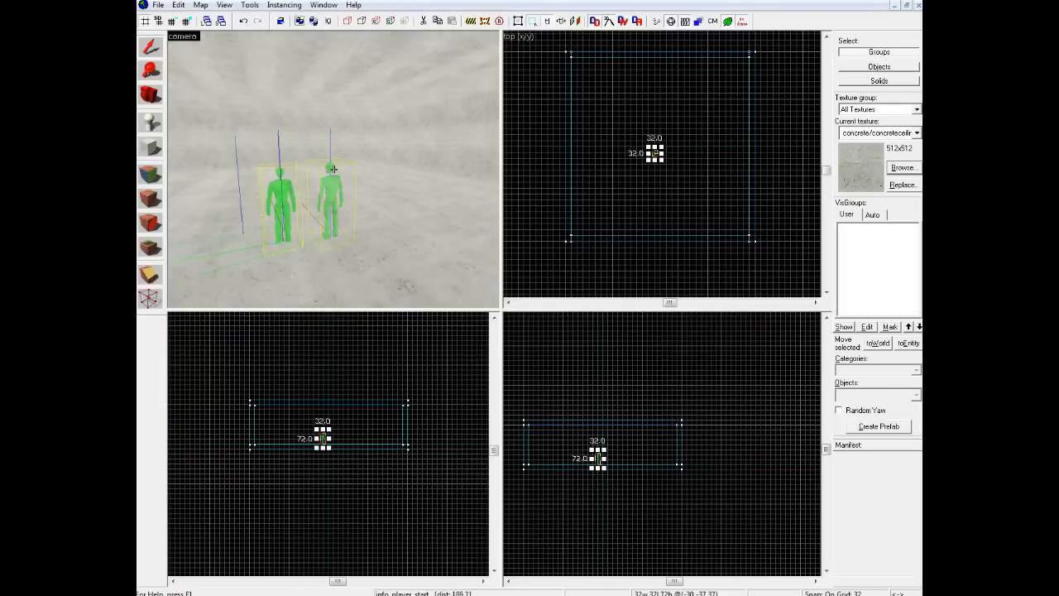
key("a")
key("z")
scroll(669, 135, "up", 4)
left_click_drag(640, 172, 653, 161)
- Check the player start's position relative to the floor and look around the room's interior
scroll(584, 461, "up", 4)
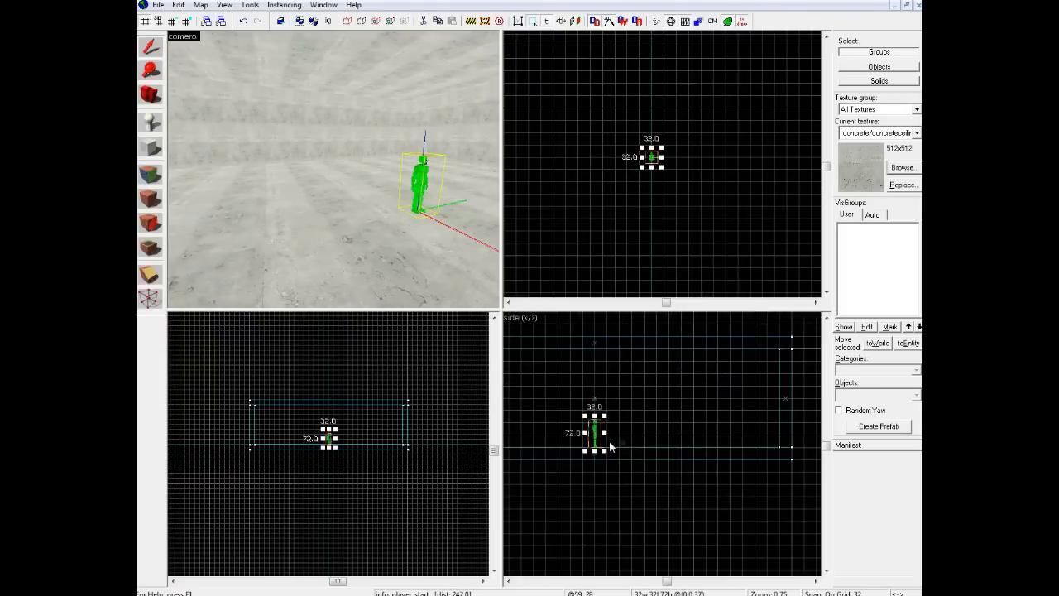
scroll(584, 462, "up", 4)
scroll(597, 450, "down", 2)
key("z")
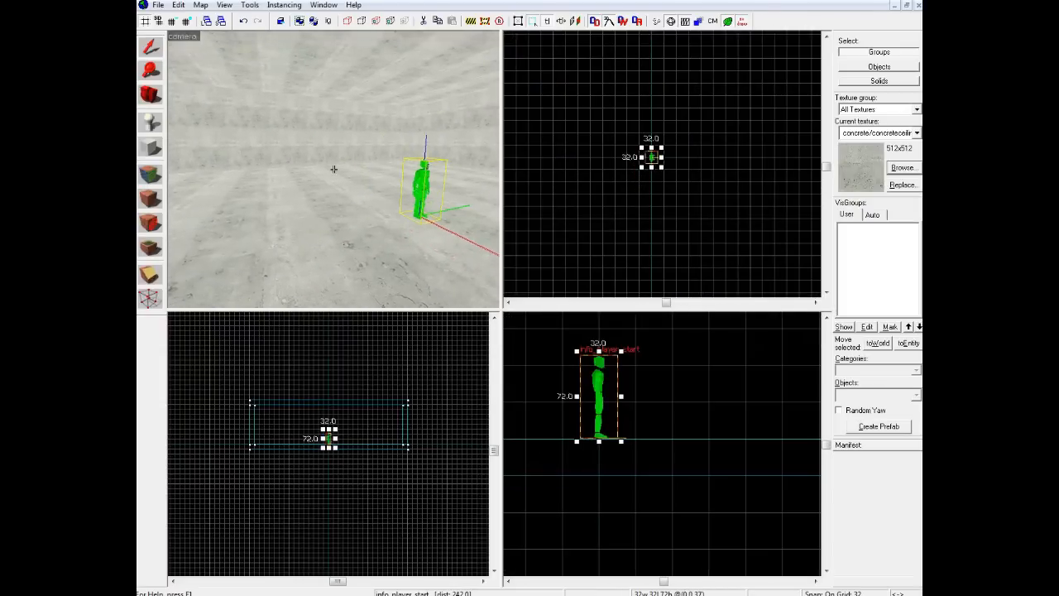
key("w")
key("s")
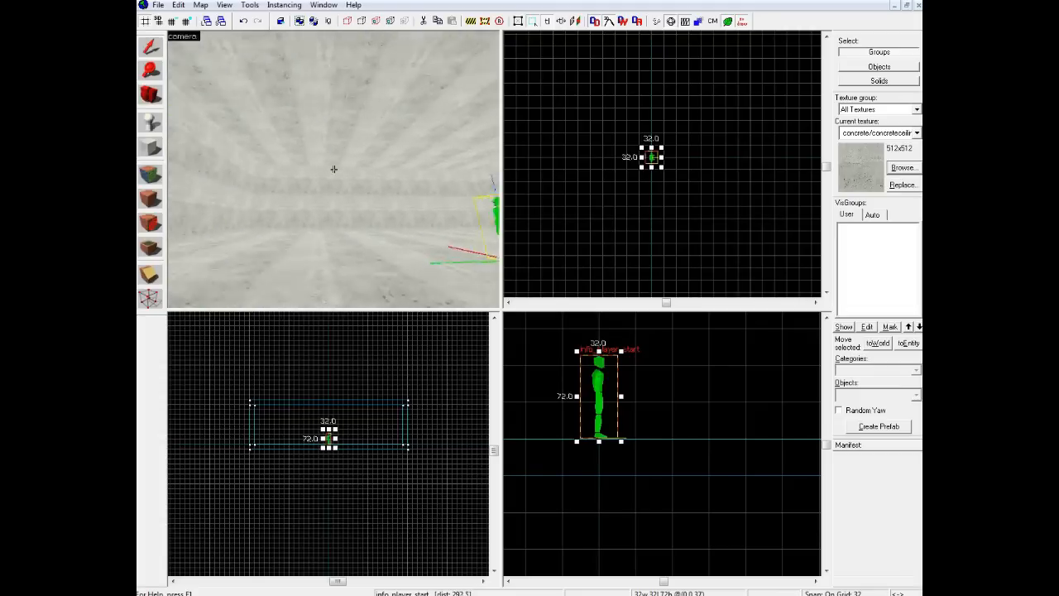
key("w")
key("w")
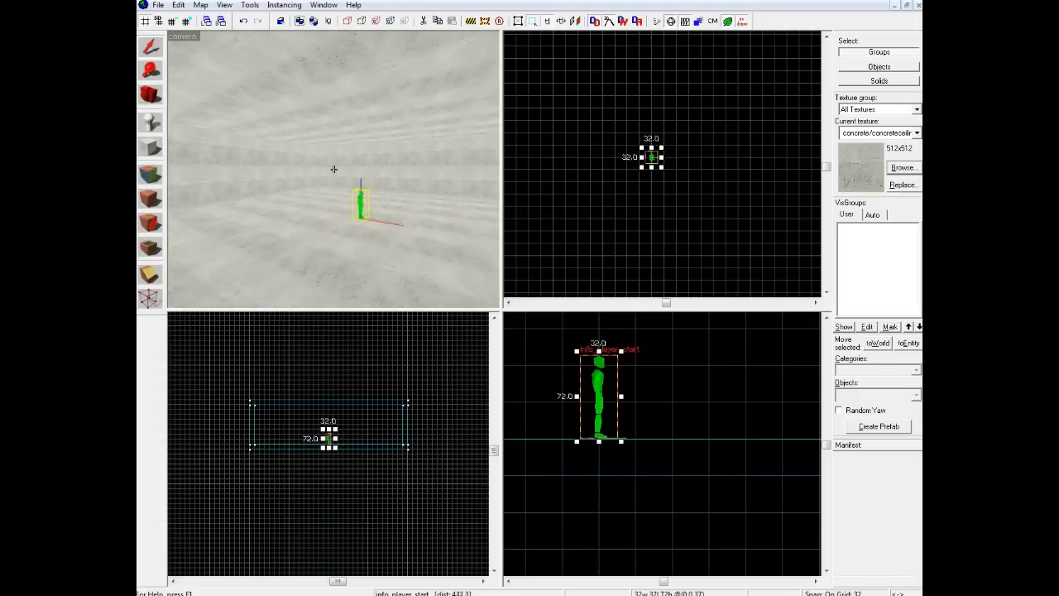
key("s")
key("w")
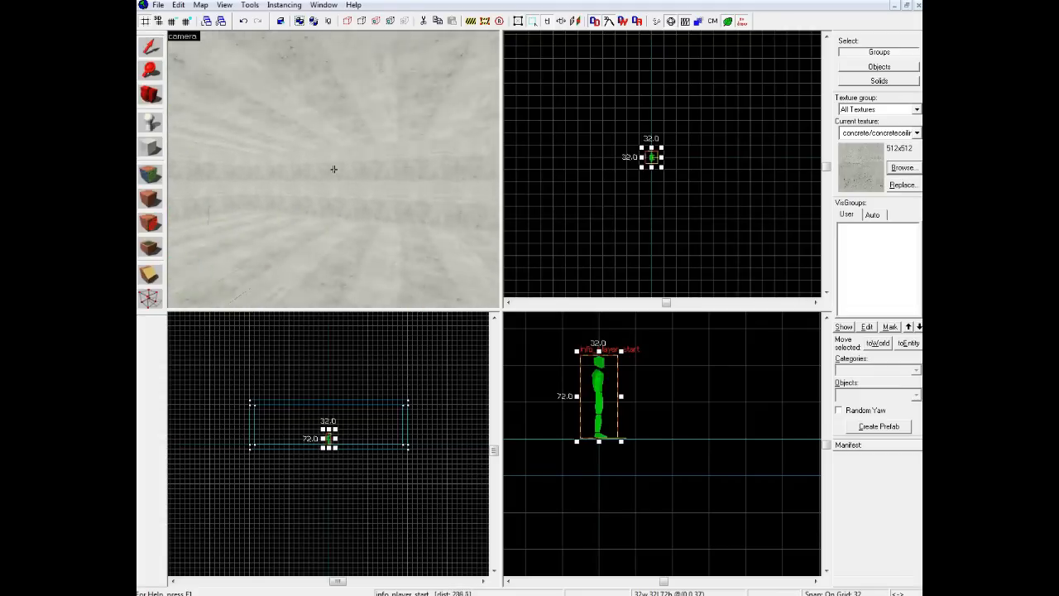
key("s")
key("z")
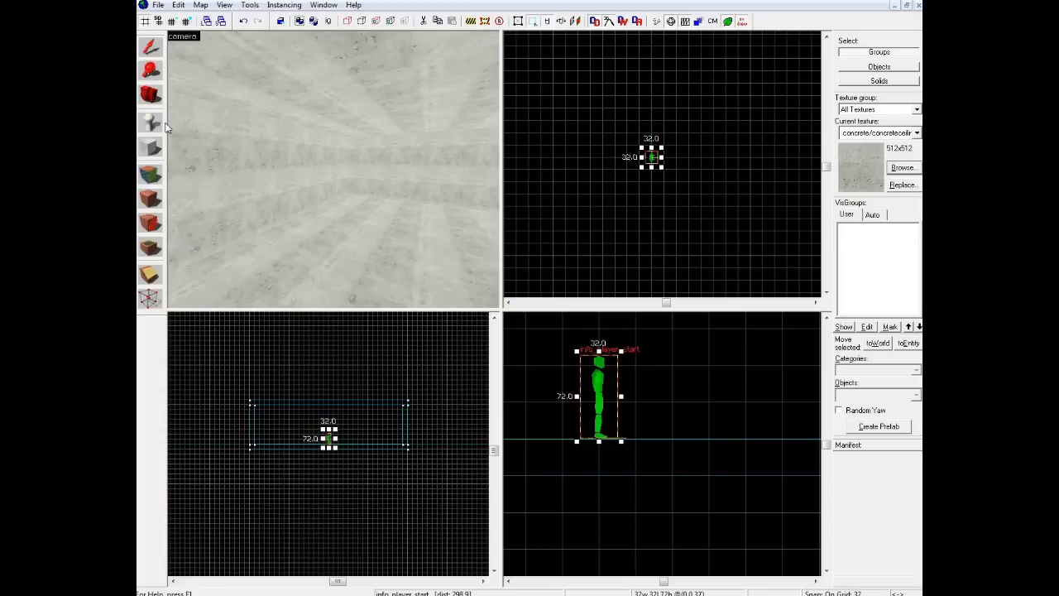
- Place a light entity on the room's floor close to the player start
left_click(156, 123)
left_click(868, 394)
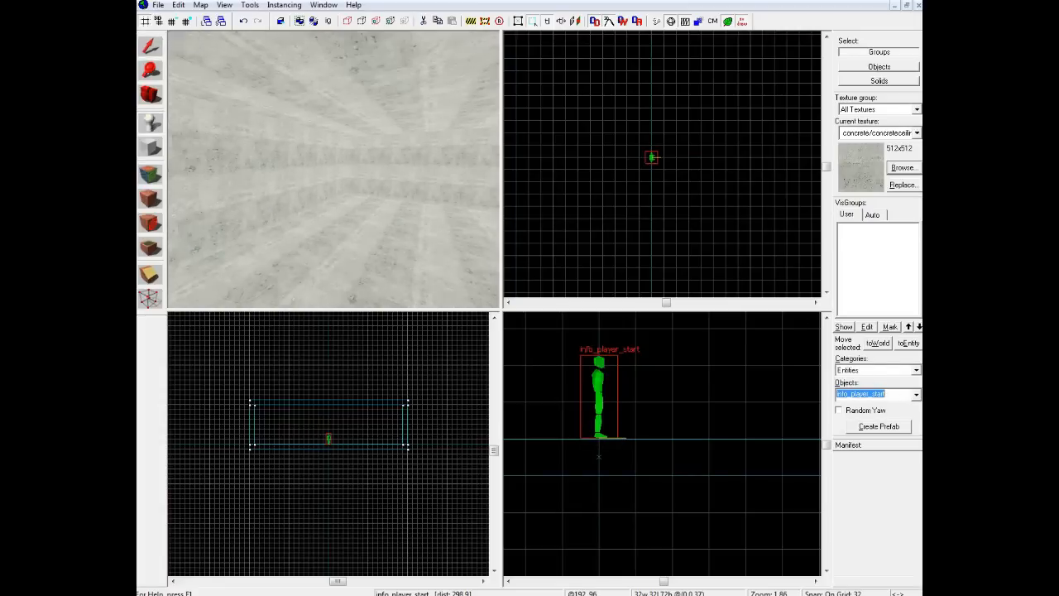
type("light")
left_click(891, 405)
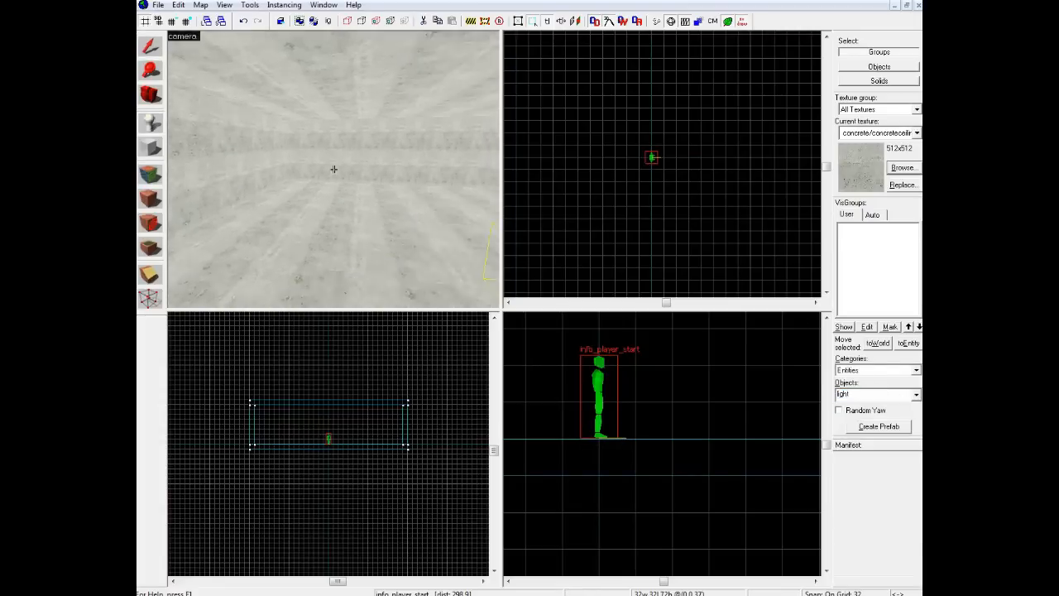
left_click(376, 203)
middle_click_drag(305, 174, 345, 194)
- Move the light entity farther from the player start and line it up with it in the top view
left_click(150, 46)
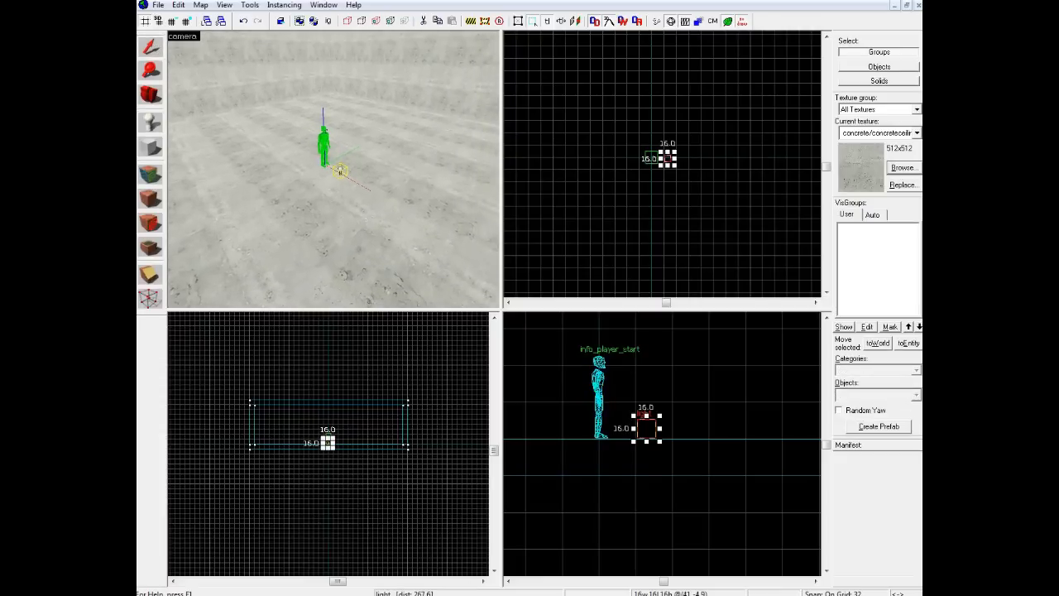
key("z")
key("w")
key("z")
scroll(660, 151, "up", 3)
scroll(661, 151, "up", 2)
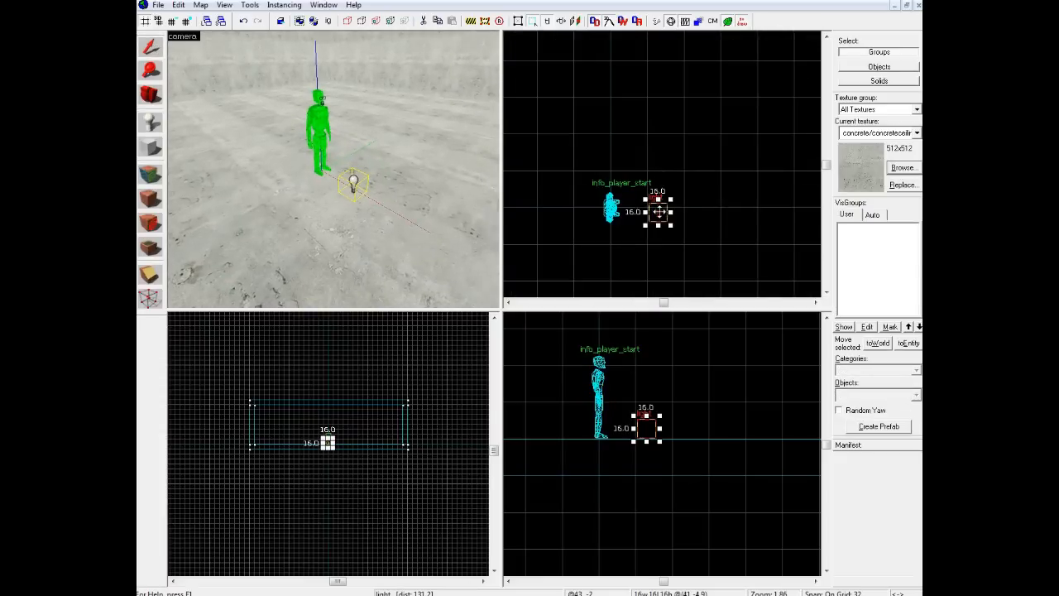
left_click_drag(658, 208, 682, 207)
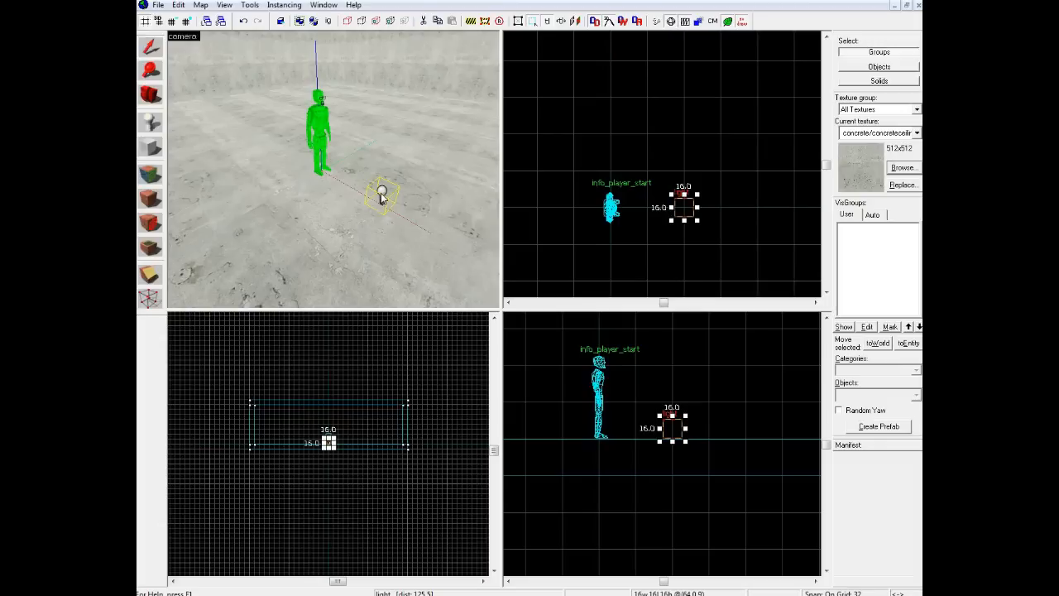
- Open the light's object properties, look over the available classes and name the entity Svetlo
double_click(381, 195)
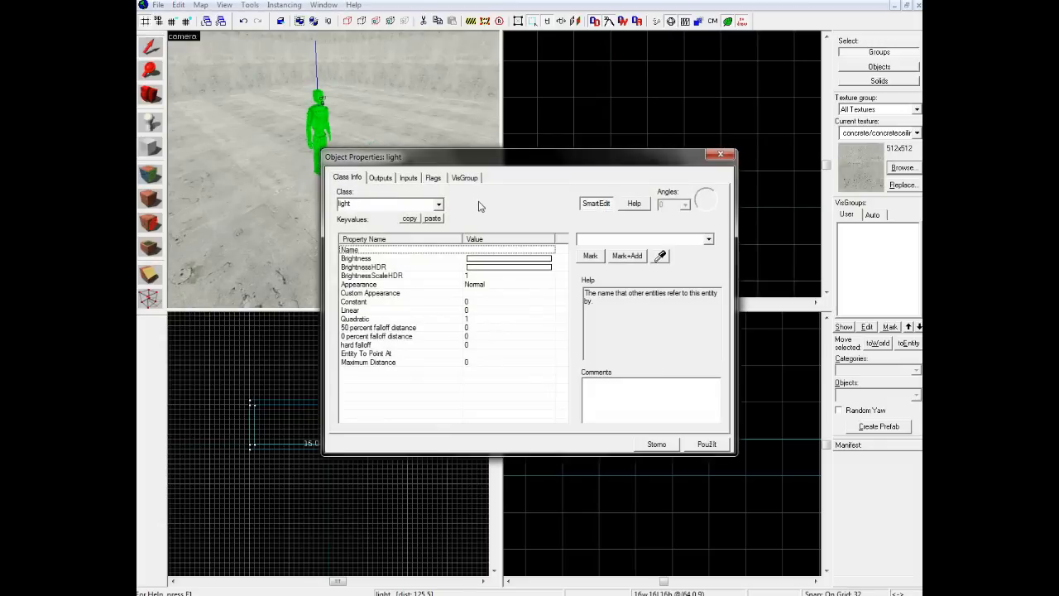
left_click(439, 204)
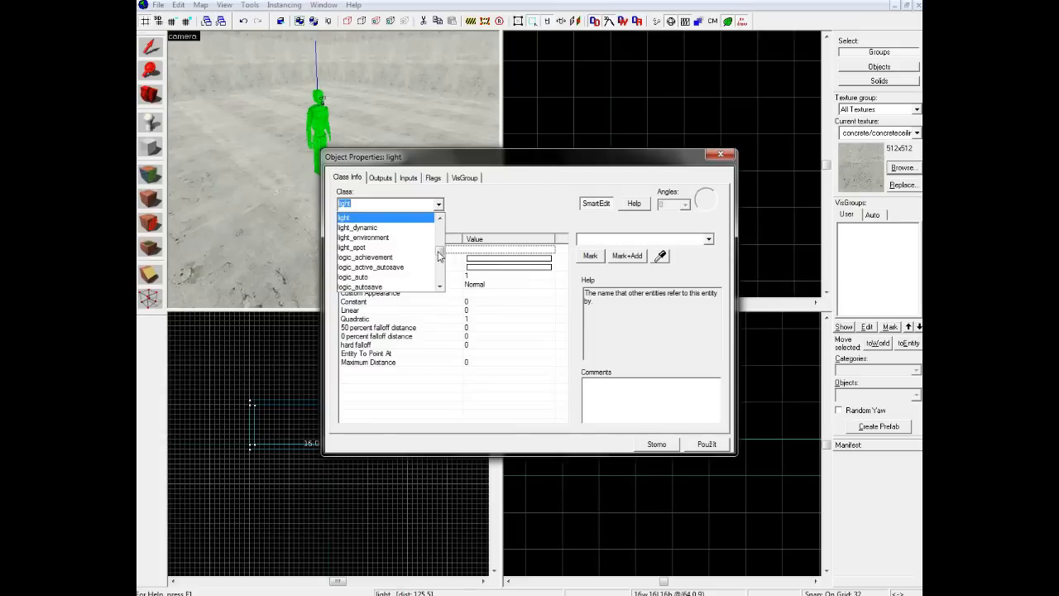
left_click(438, 207)
left_click(522, 257)
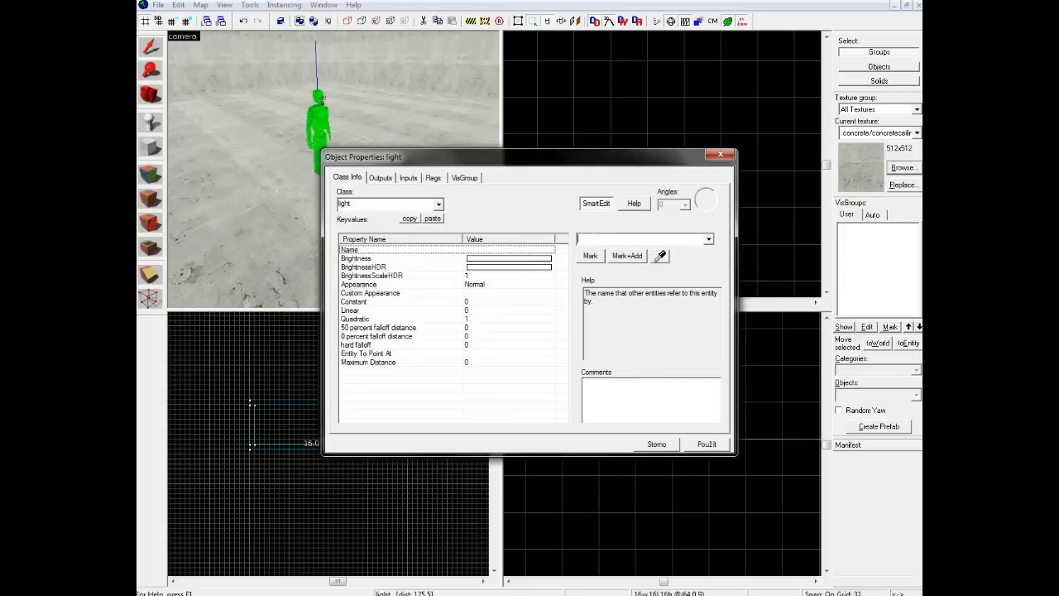
type("vetl")
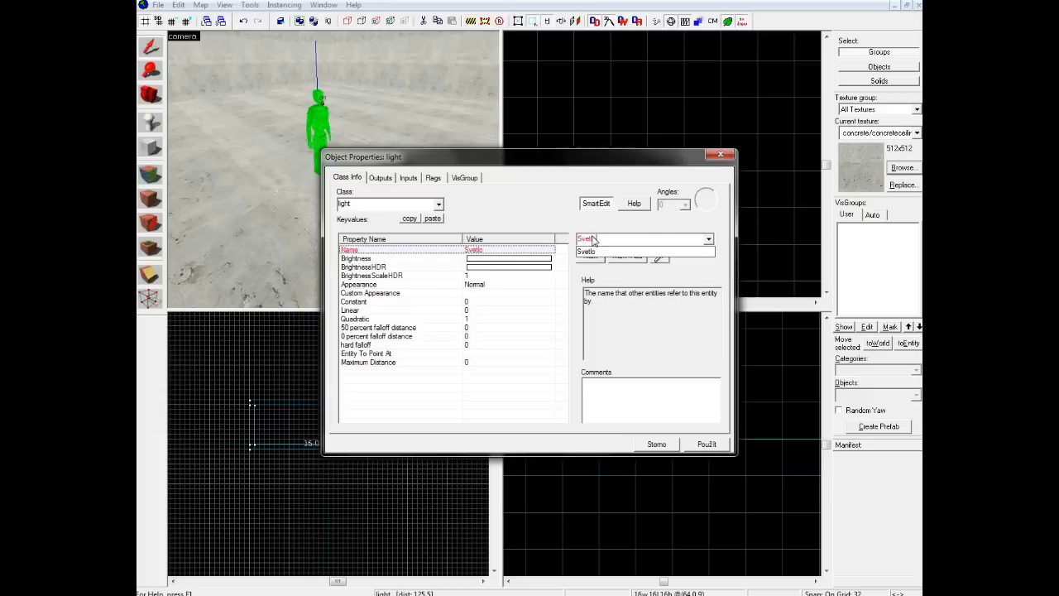
type("o")
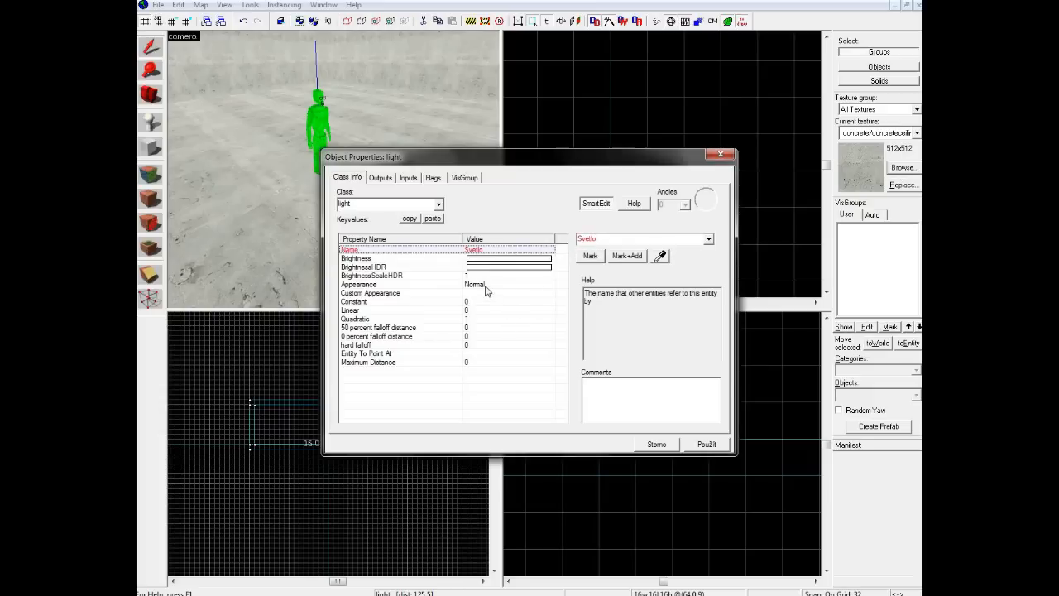
- Review the light's Appearance presets, from flickers and pulses to candles and strobes, and choose Normal
left_click(486, 286)
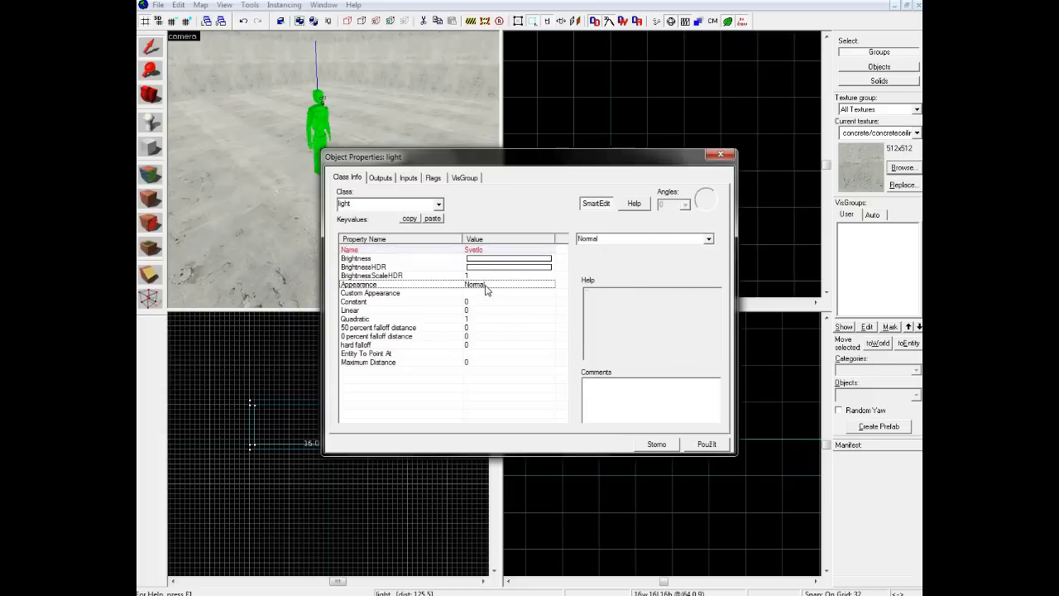
left_click(708, 239)
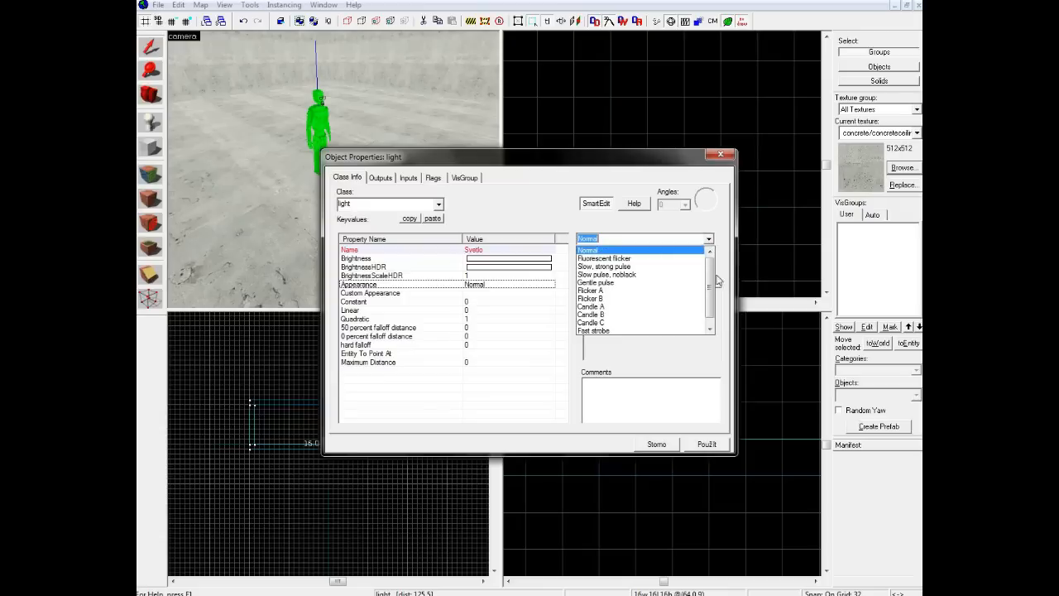
left_click_drag(711, 267, 709, 279)
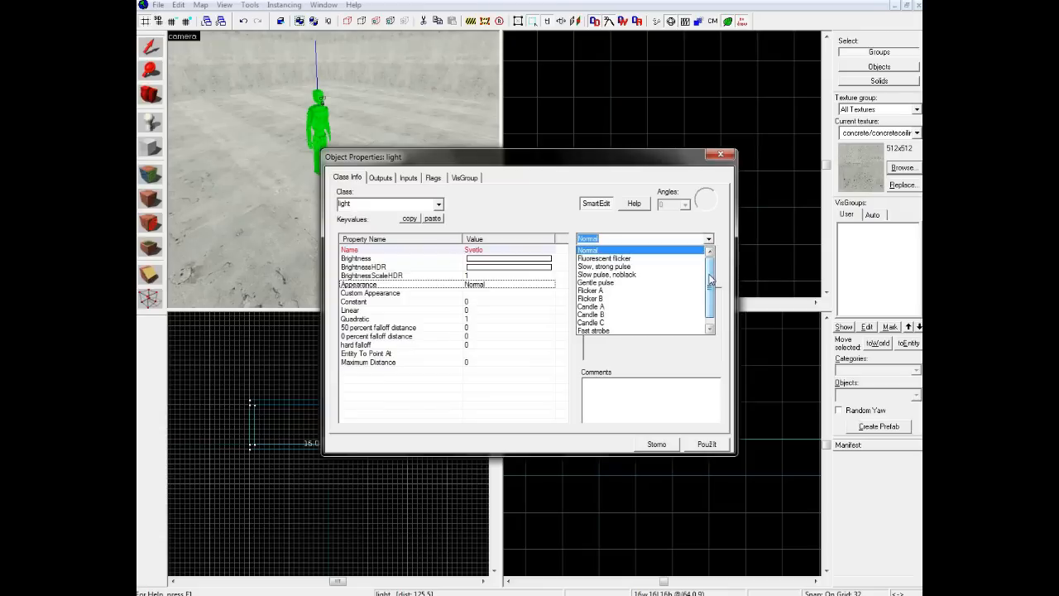
scroll(703, 273, "down", 1)
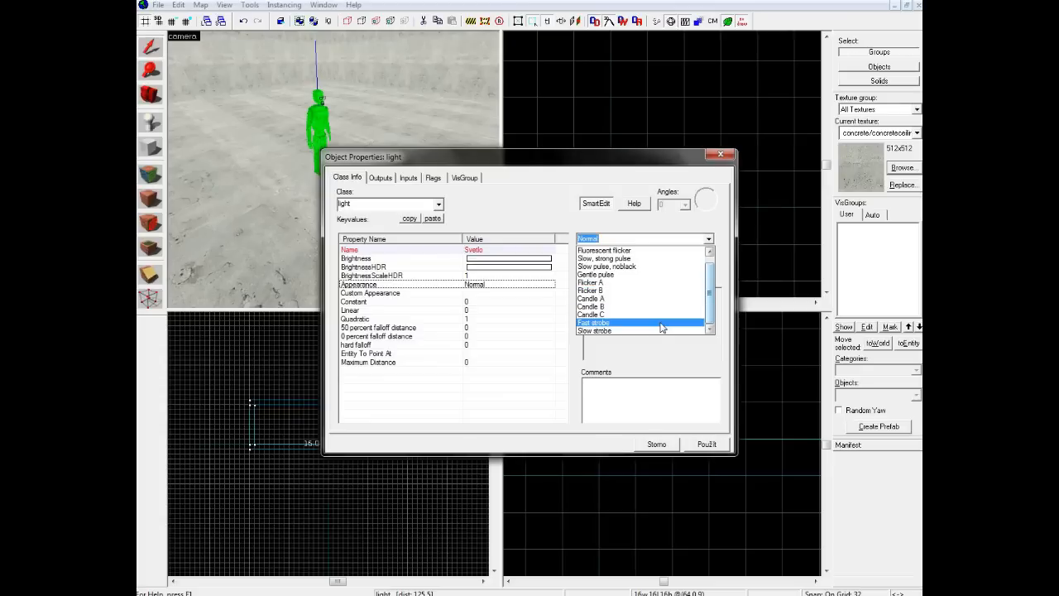
mouse_move(711, 302)
left_mouse_down()
mouse_move(710, 275)
mouse_move(713, 310)
left_mouse_up()
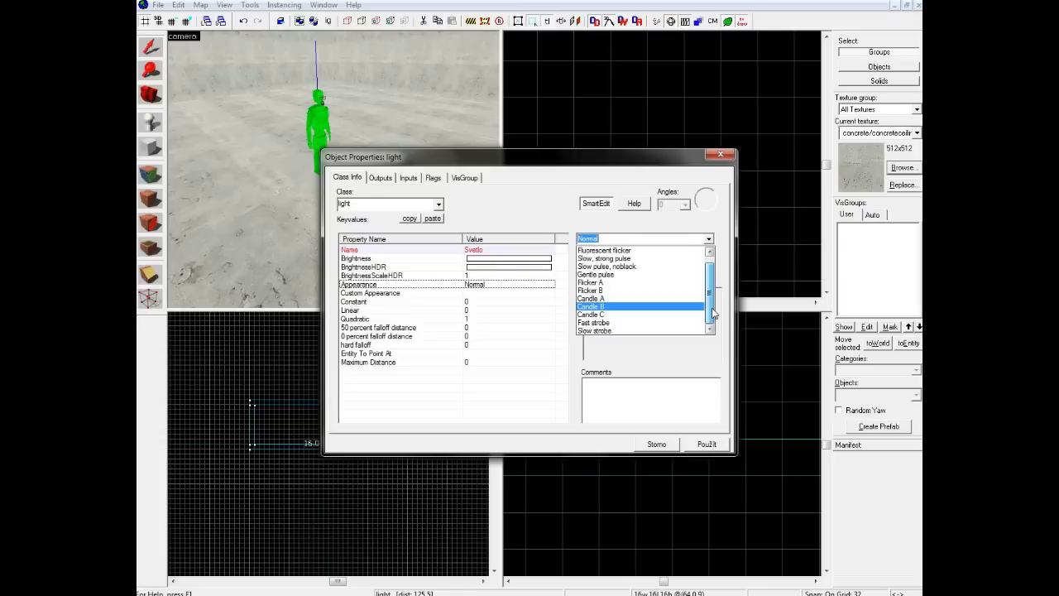
left_click_drag(713, 310, 709, 277)
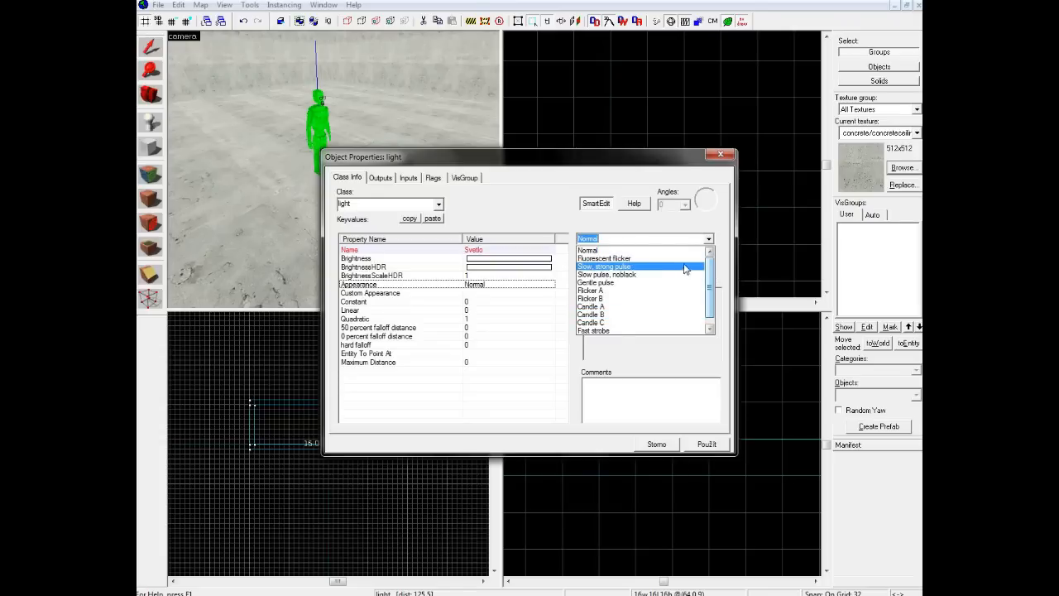
left_click(666, 249)
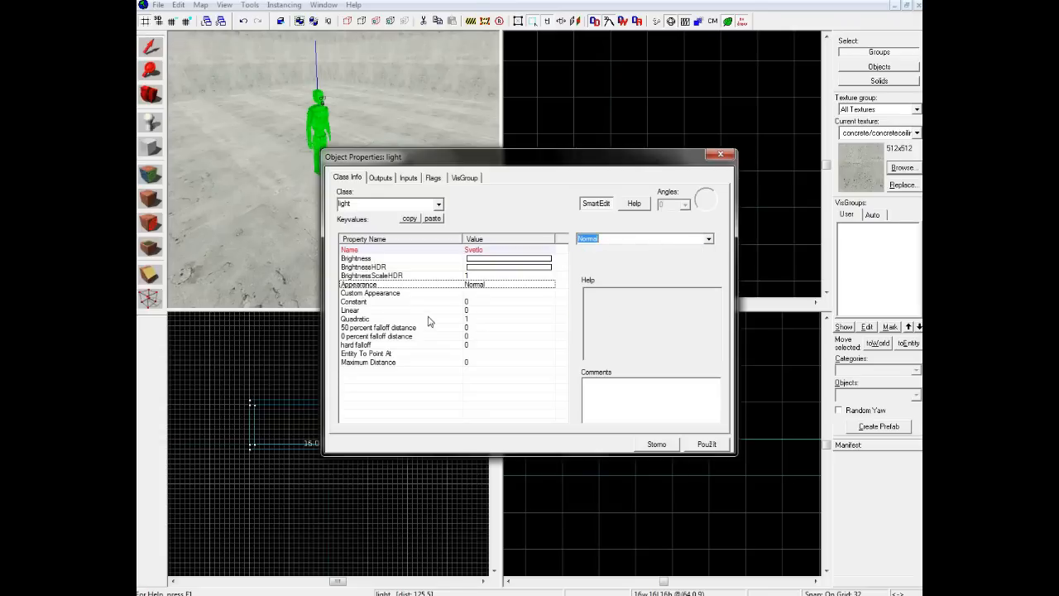
- Set the light's Brightness to a warm yellow of 254 221 107 with an intensity of 500
left_click(443, 260)
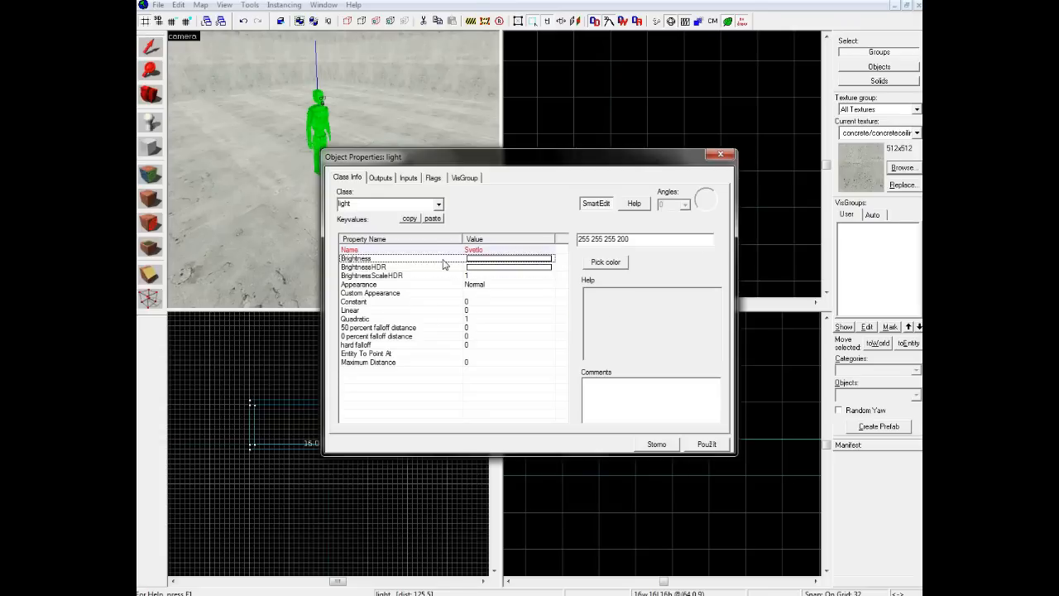
left_click(601, 263)
left_click_drag(587, 227, 549, 225)
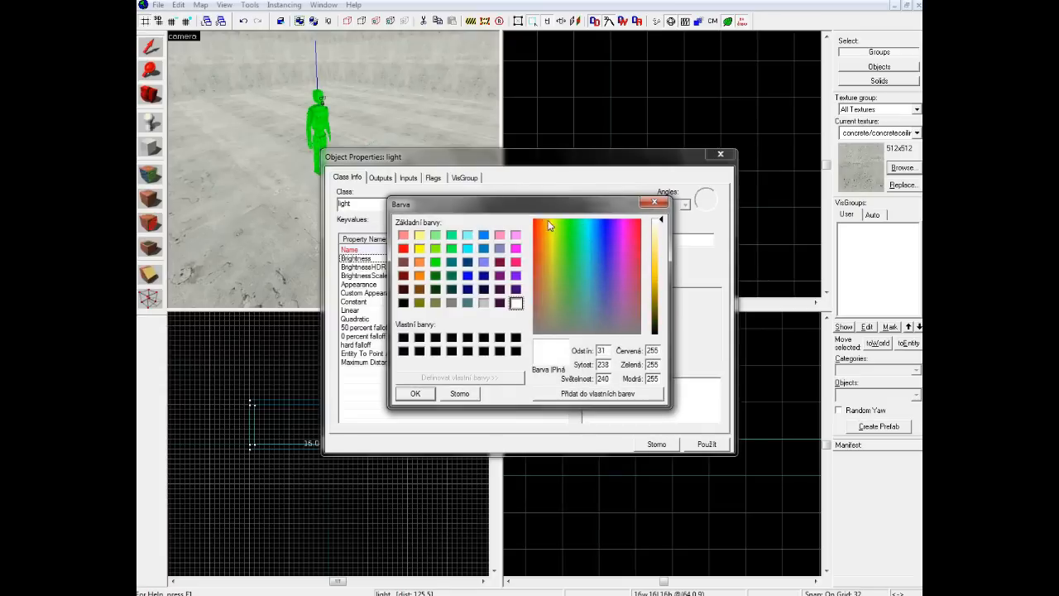
left_click_drag(667, 250, 664, 253)
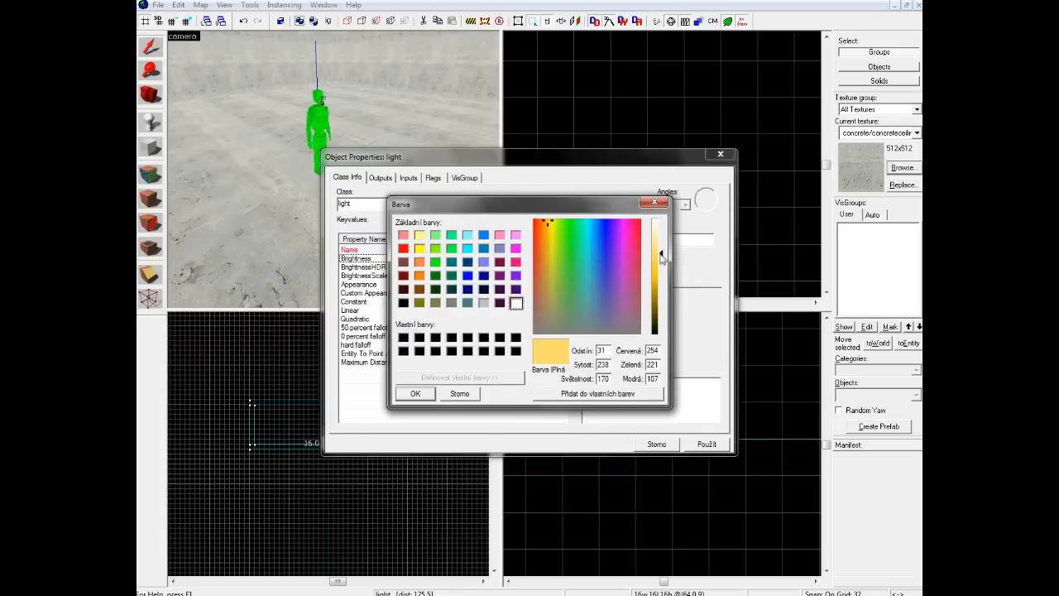
left_click(411, 394)
left_click_drag(633, 243, 619, 243)
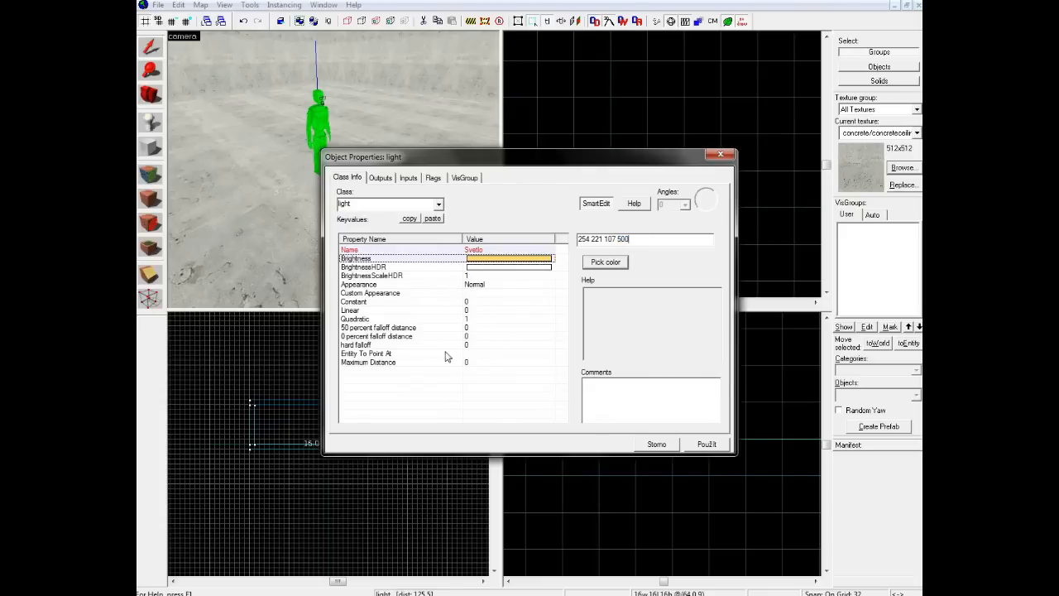
- Look over the light's Flags and Inputs, apply the property changes and close its properties
left_click(435, 179)
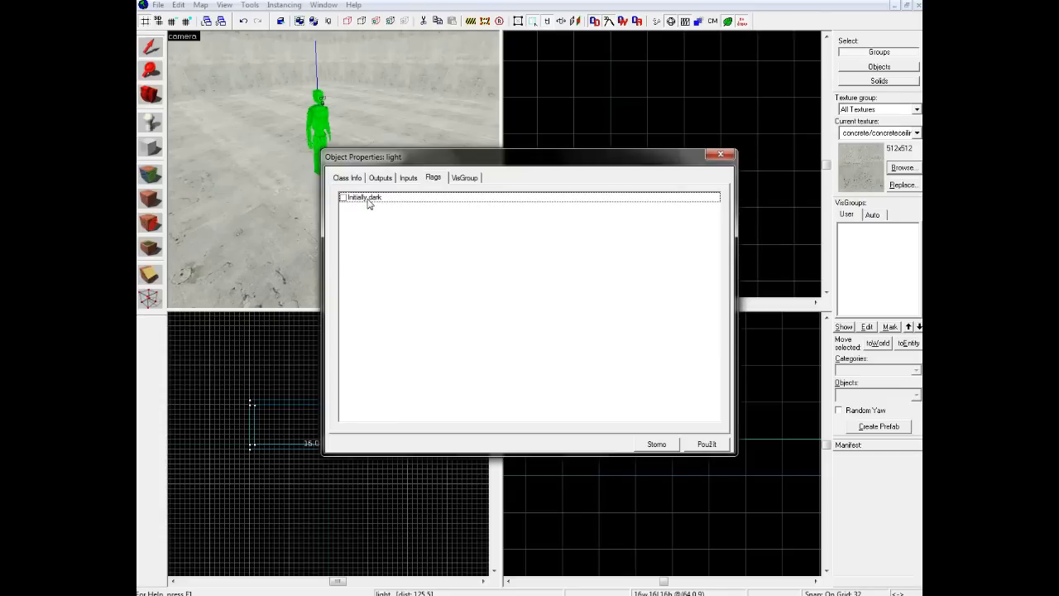
left_click(407, 179)
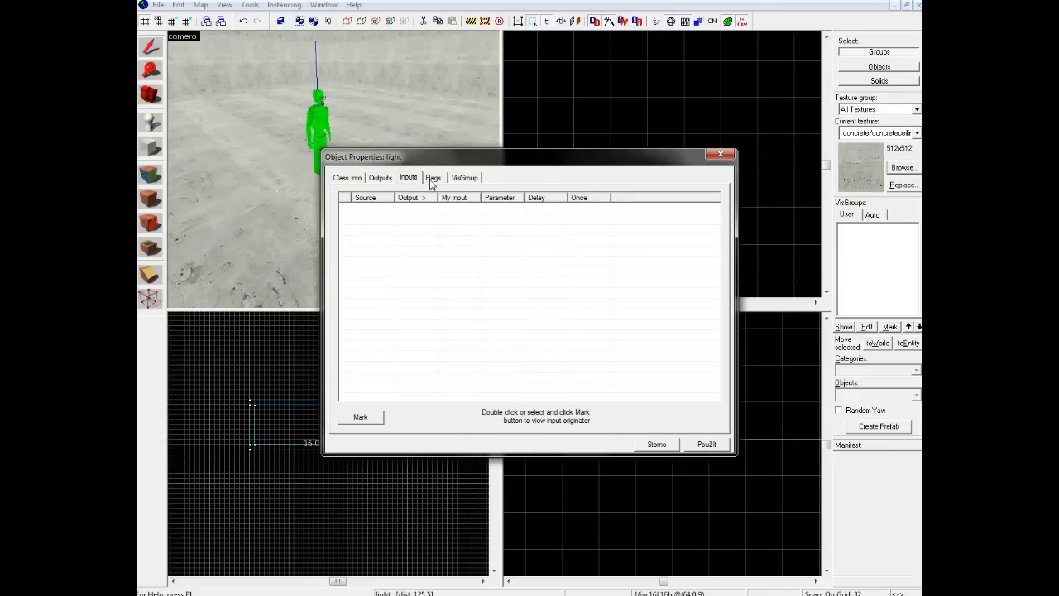
left_click(431, 178)
left_click(349, 178)
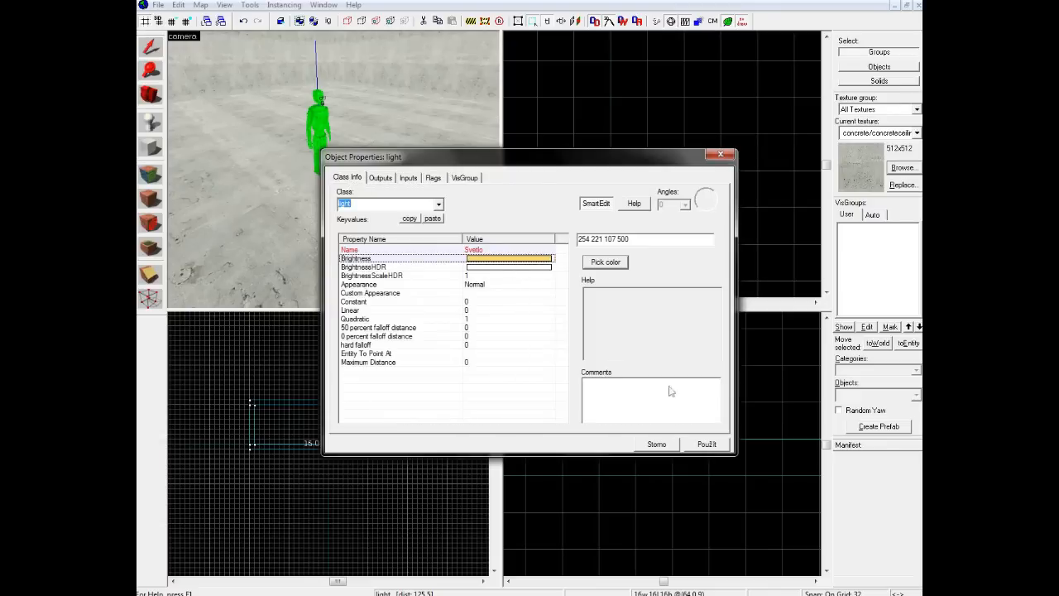
left_click(700, 444)
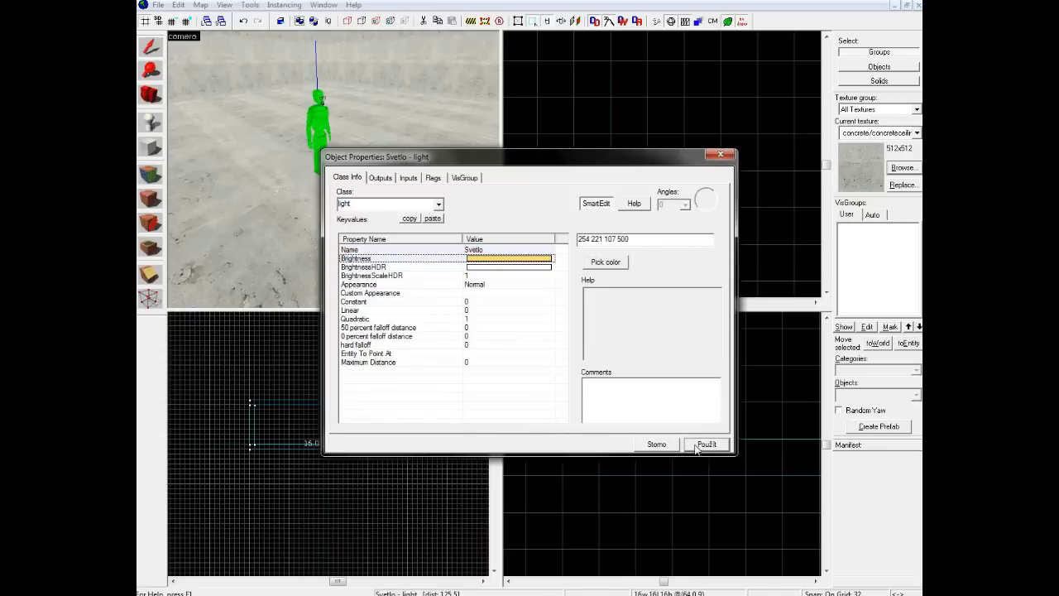
left_click(666, 447)
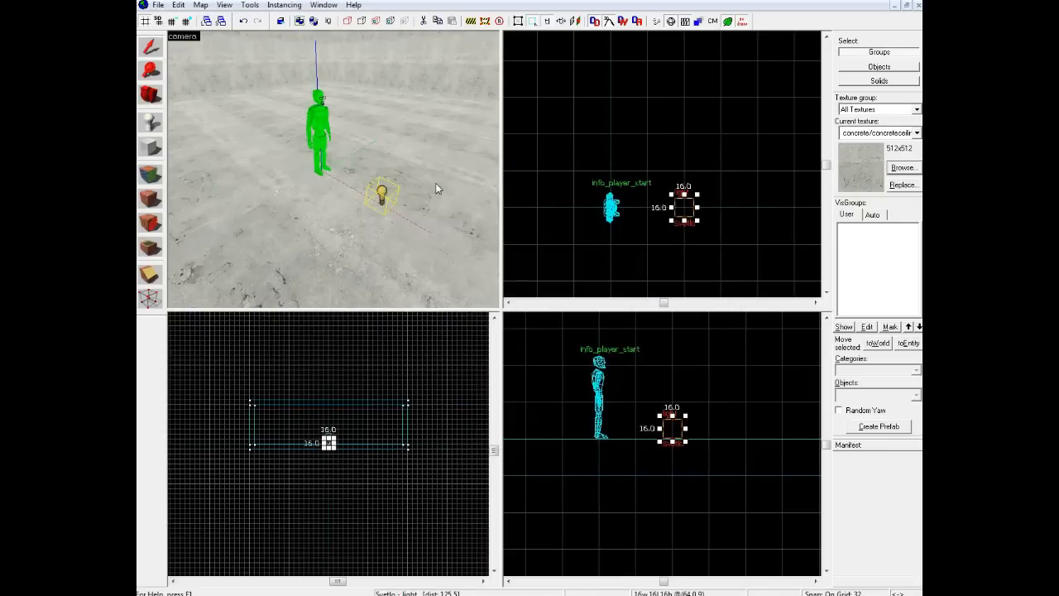
- Inspect the coloured light entity up close and look around the room in the camera view
key("z")
key("s")
key("w")
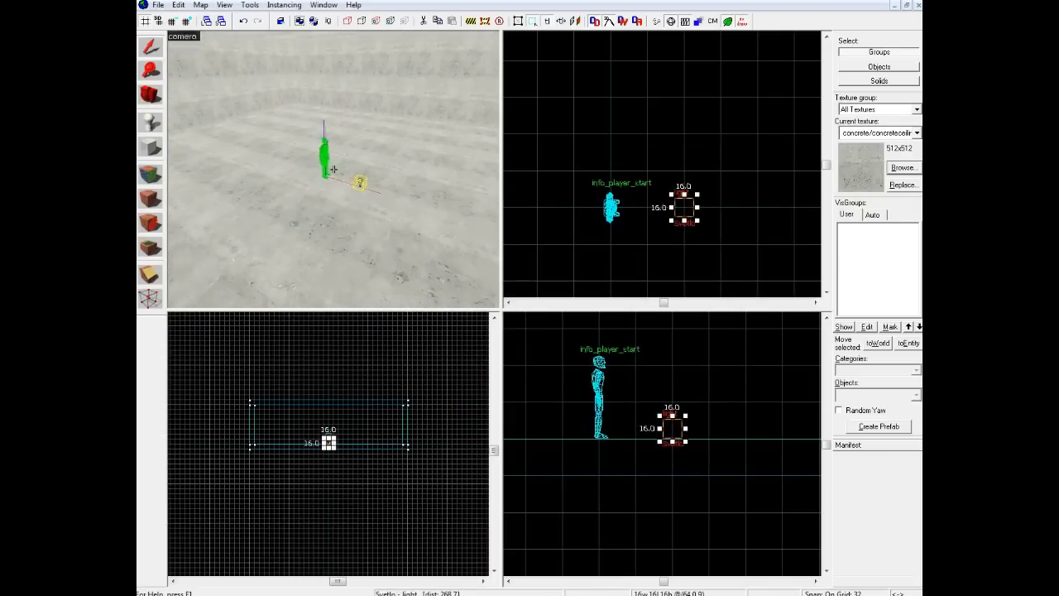
key("w")
key("s")
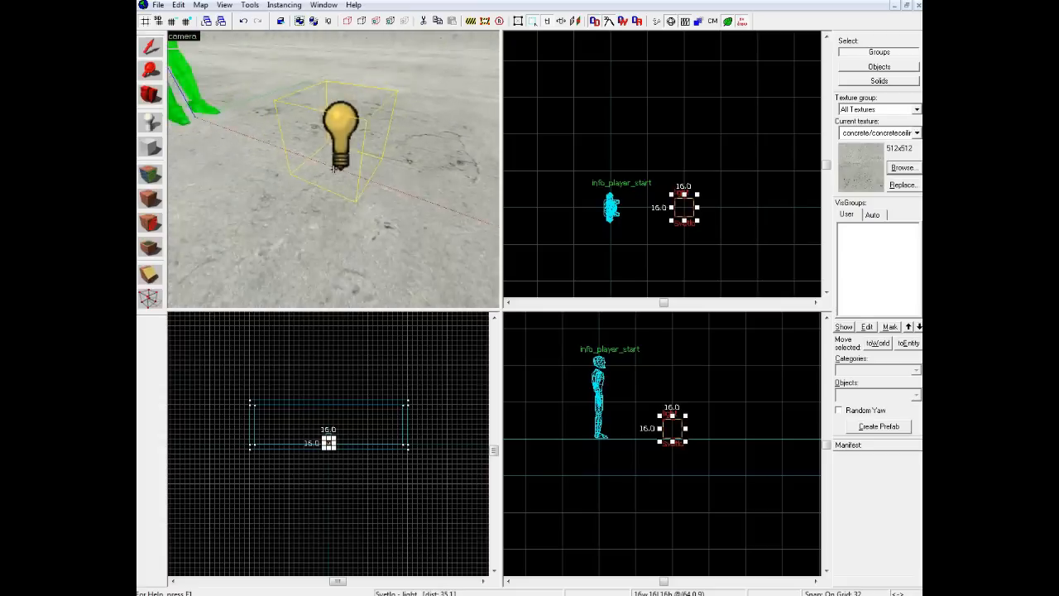
key("s")
key("z")
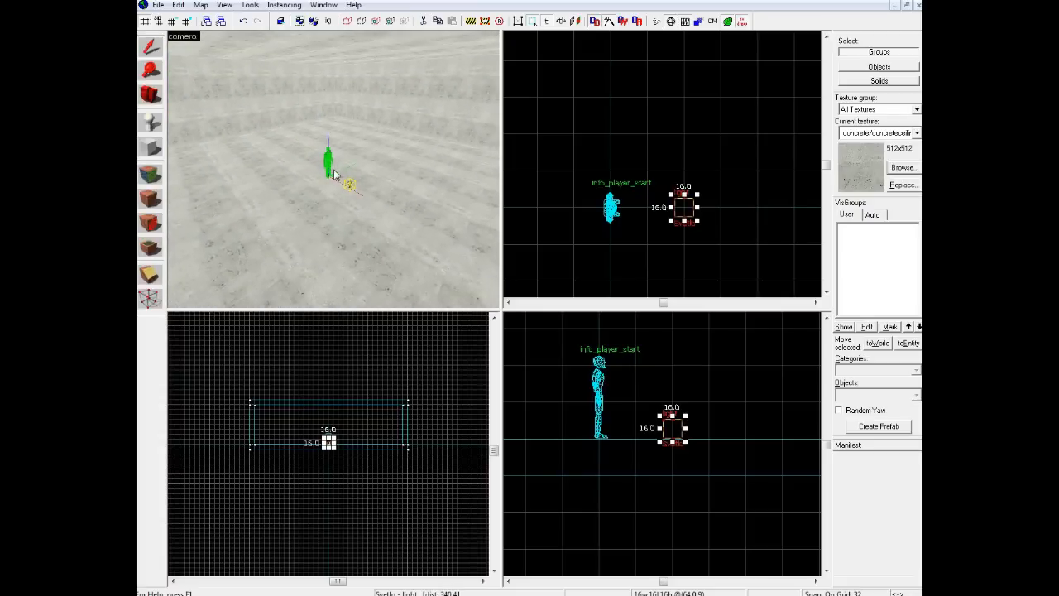
key("z")
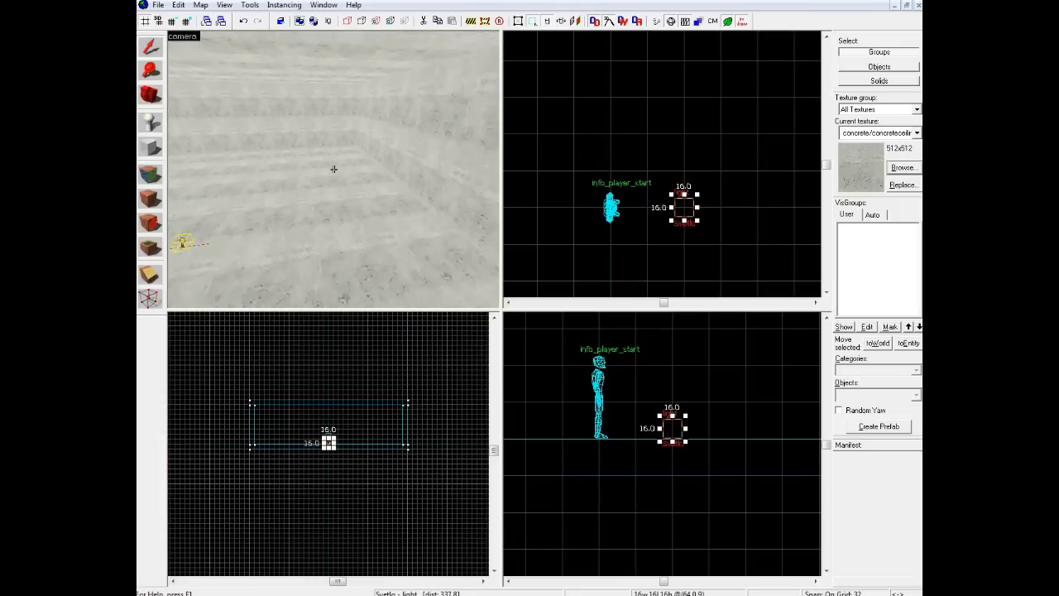
key("z")
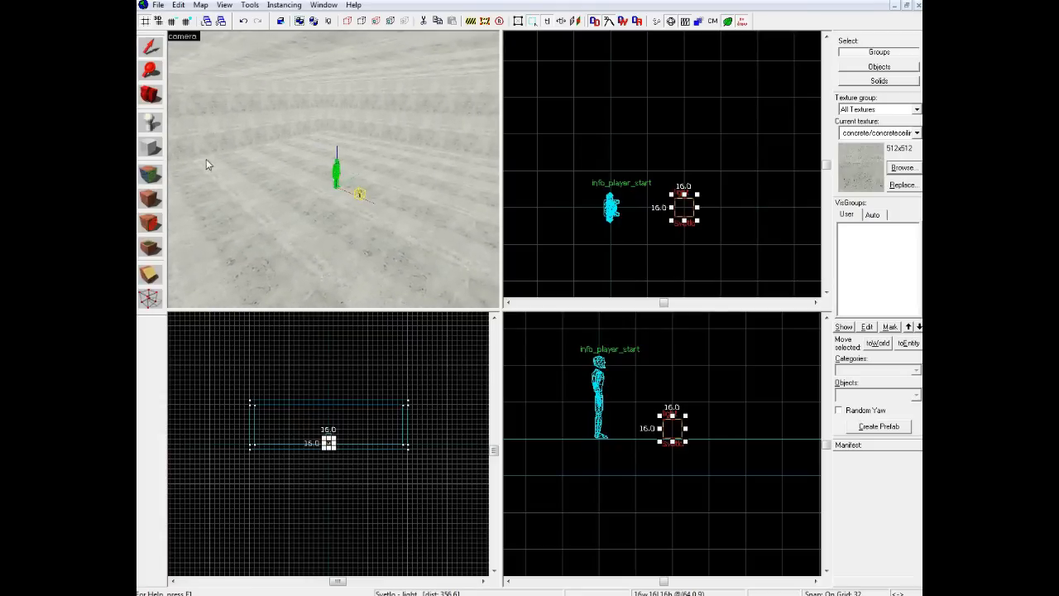
- Place a prop_physics entity on the floor near the player start and the light
left_click(152, 122)
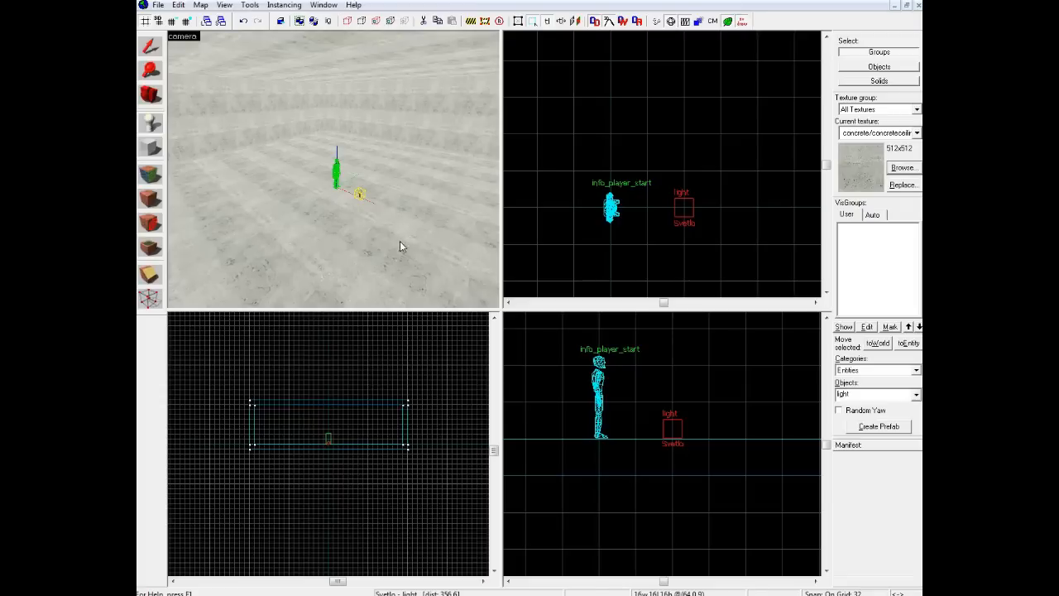
double_click(842, 393)
type("prop")
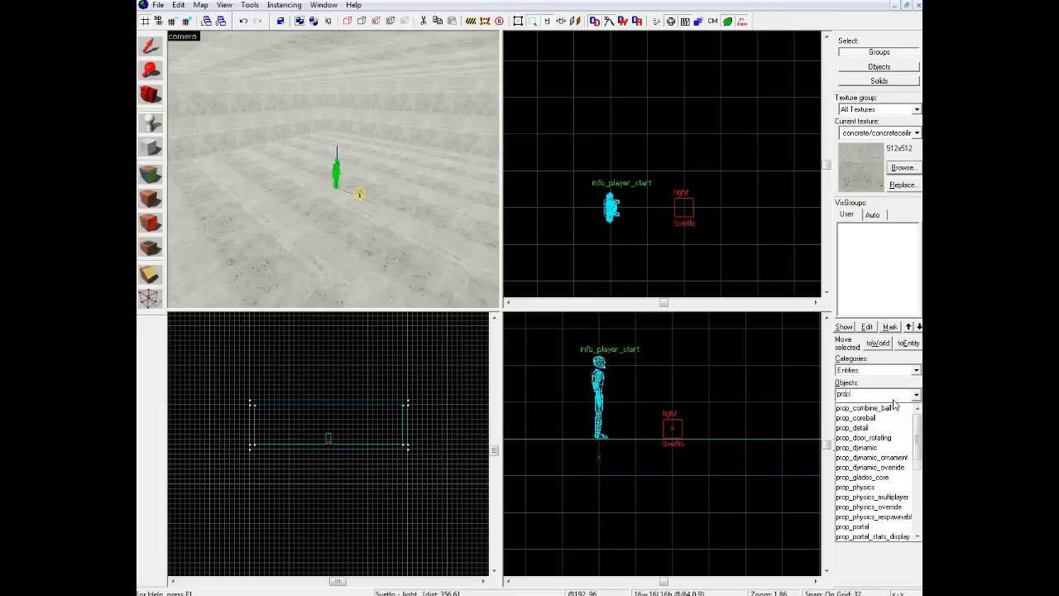
type("_plh")
left_click(891, 407)
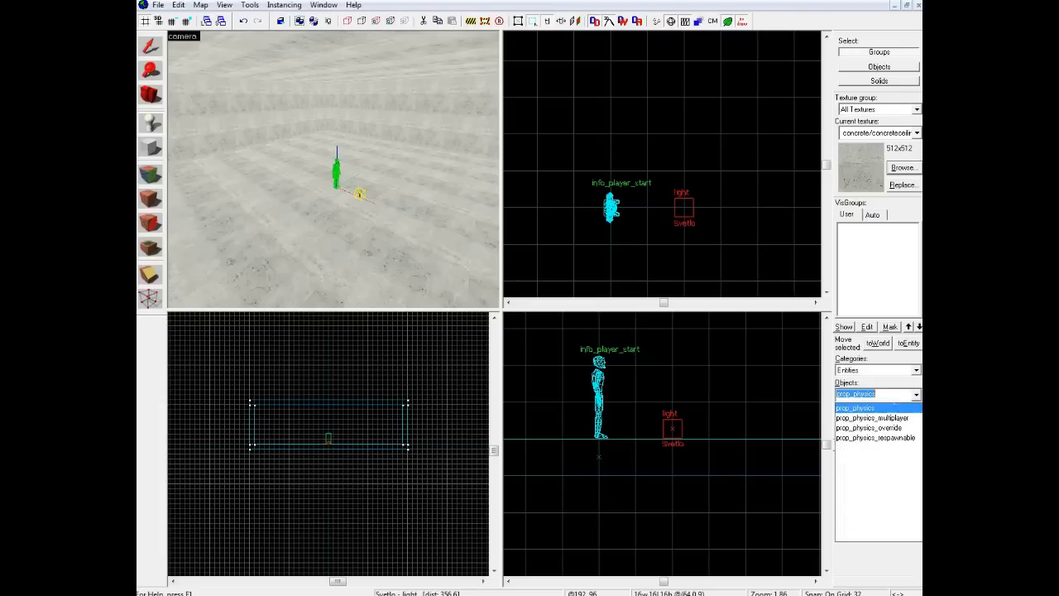
left_click(327, 217)
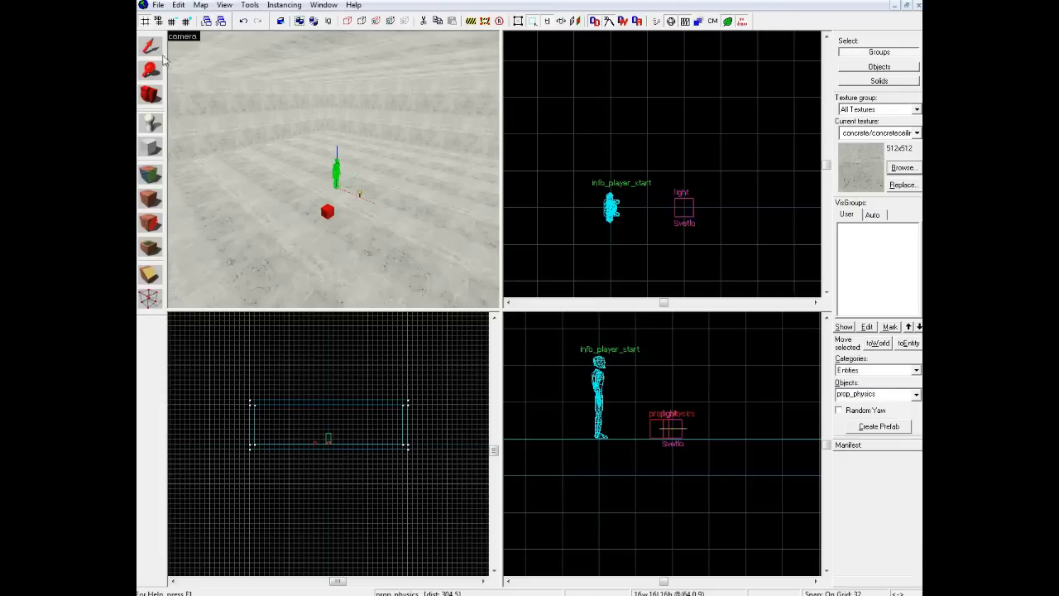
- Shift the prop_physics entity slightly in the top view so it lines up with the light
left_click(150, 47)
scroll(663, 130, "down", 9)
scroll(675, 168, "up", 5)
left_click_drag(646, 161, 652, 165)
- Open the prop_physics properties and filter the available World Model files by "table"
double_click(328, 219)
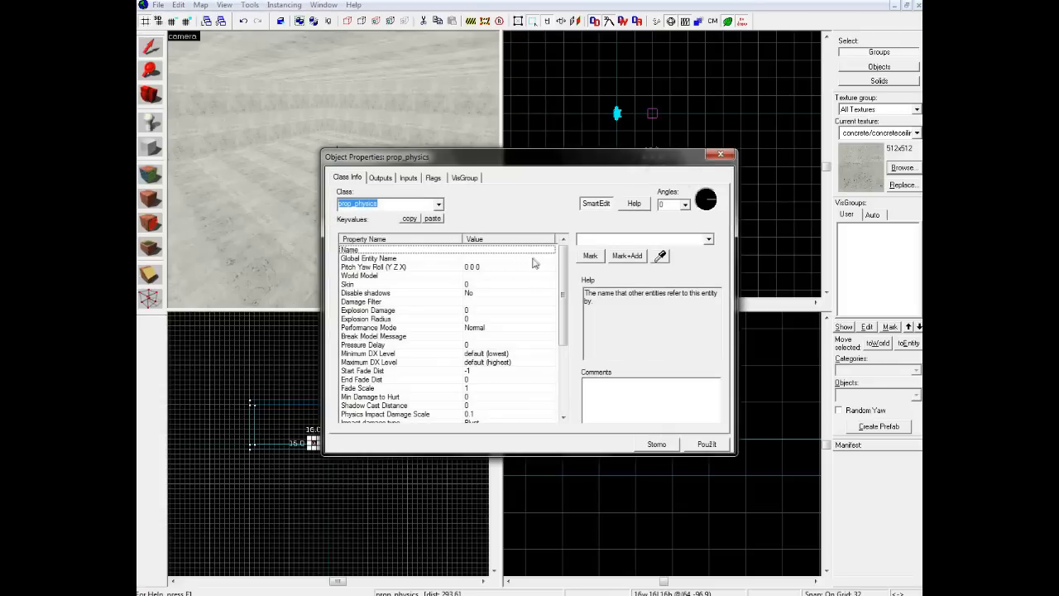
left_click(423, 277)
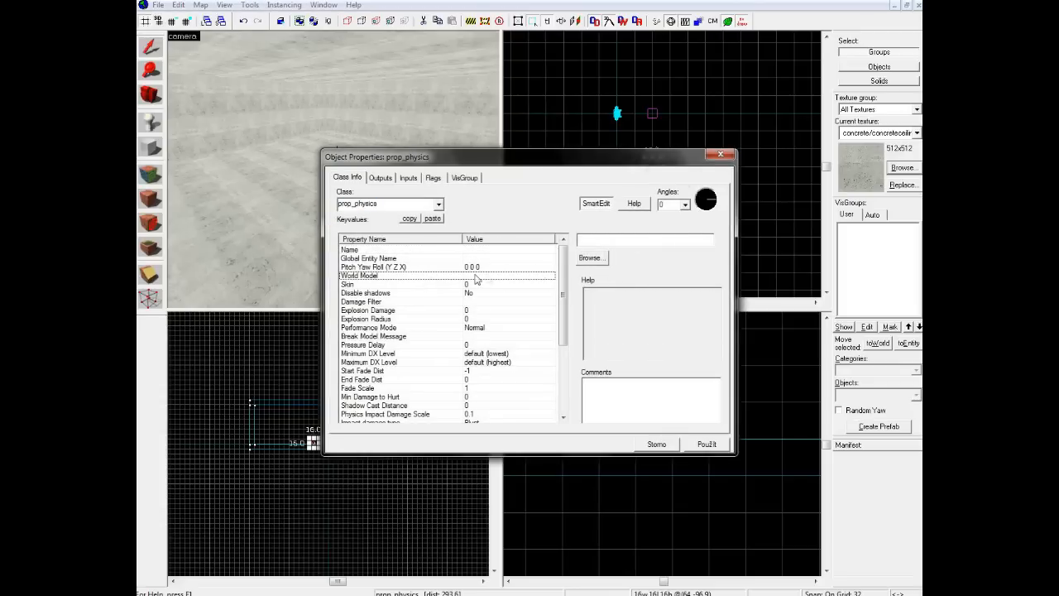
left_click(590, 257)
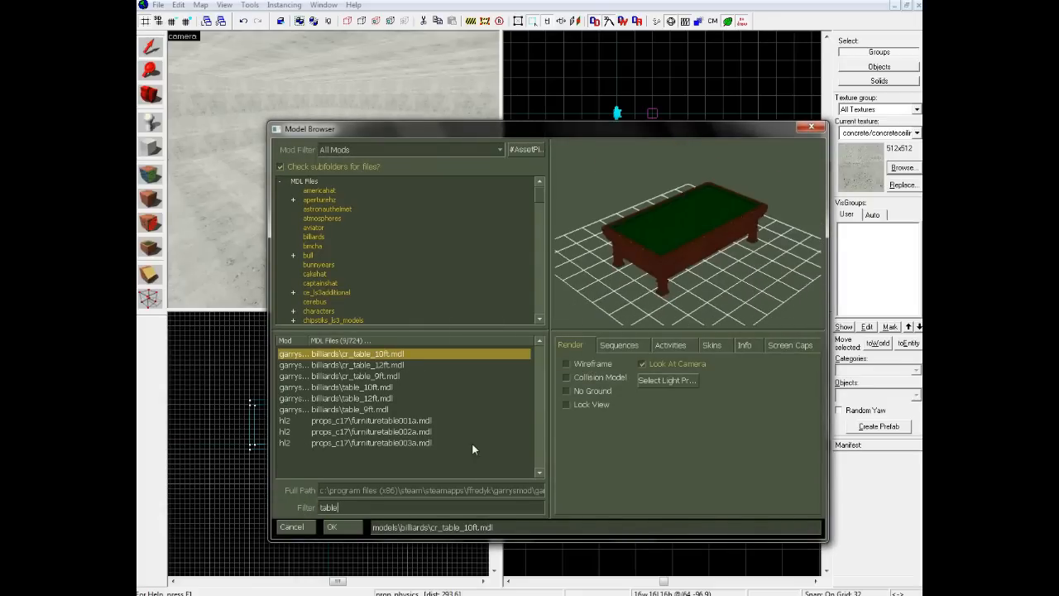
- Preview the billiards table models and furniture table pieces among the filtered models
left_click(348, 365)
left_click(349, 397)
left_click(351, 420)
left_click(351, 397)
left_click(350, 387)
left_click(351, 376)
key("Up")
key("Up")
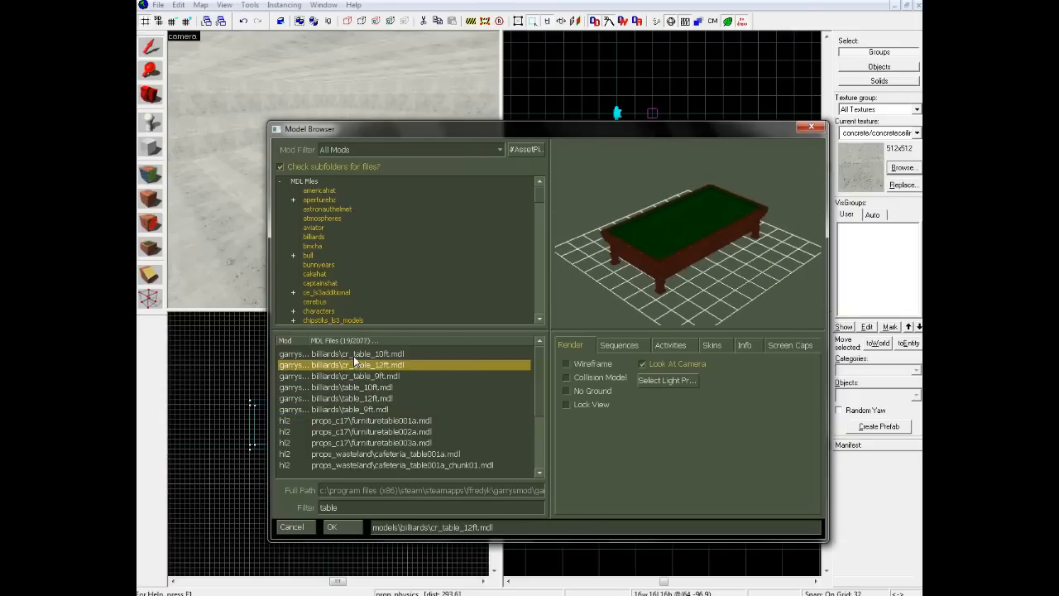
left_click(361, 376)
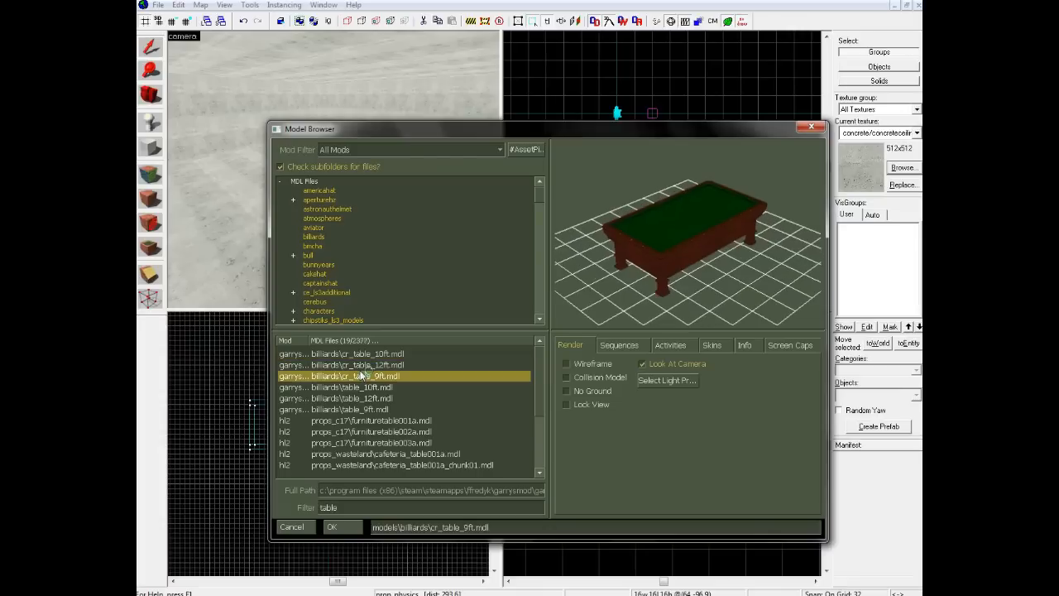
left_click(363, 368)
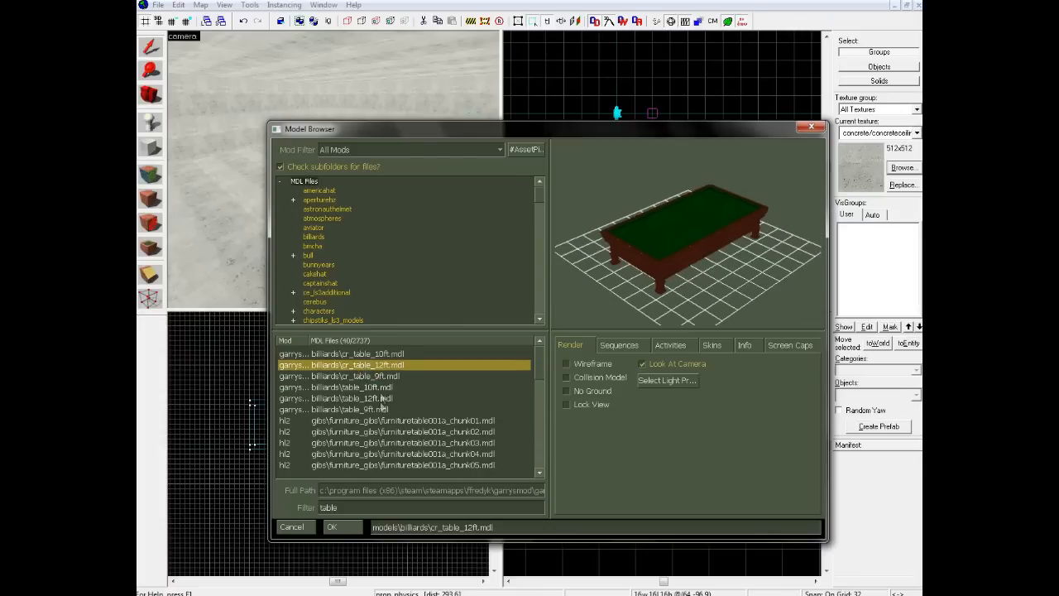
left_click(382, 420)
scroll(388, 405, "down", 5)
scroll(395, 397, "down", 2)
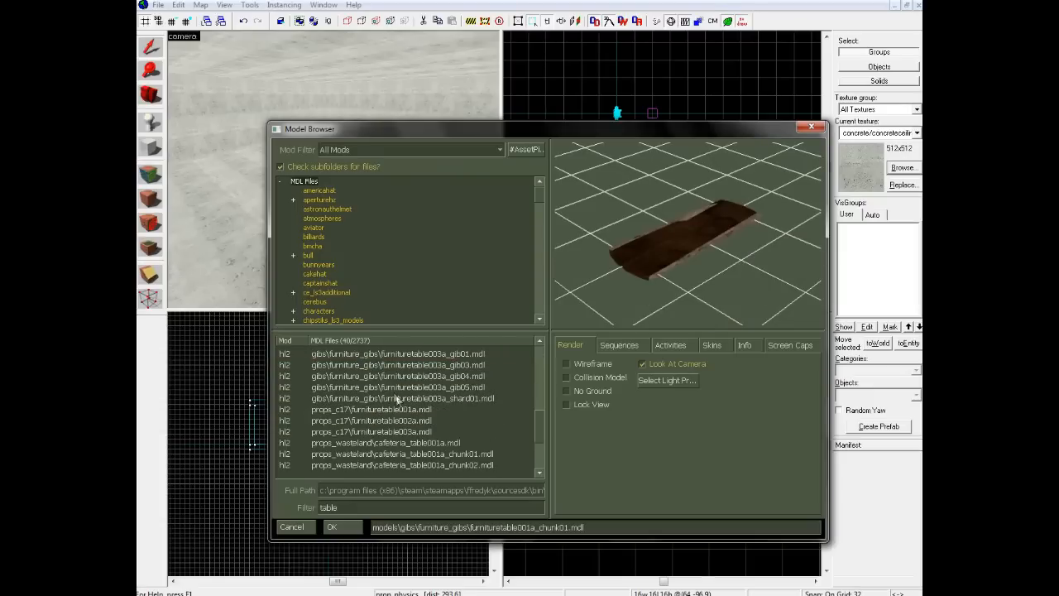
- Set the prop's World Model to models/props_c17/furnituretable002a.mdl and apply it, keeping the table in view
left_click(401, 409)
left_click(404, 421)
double_click(398, 420)
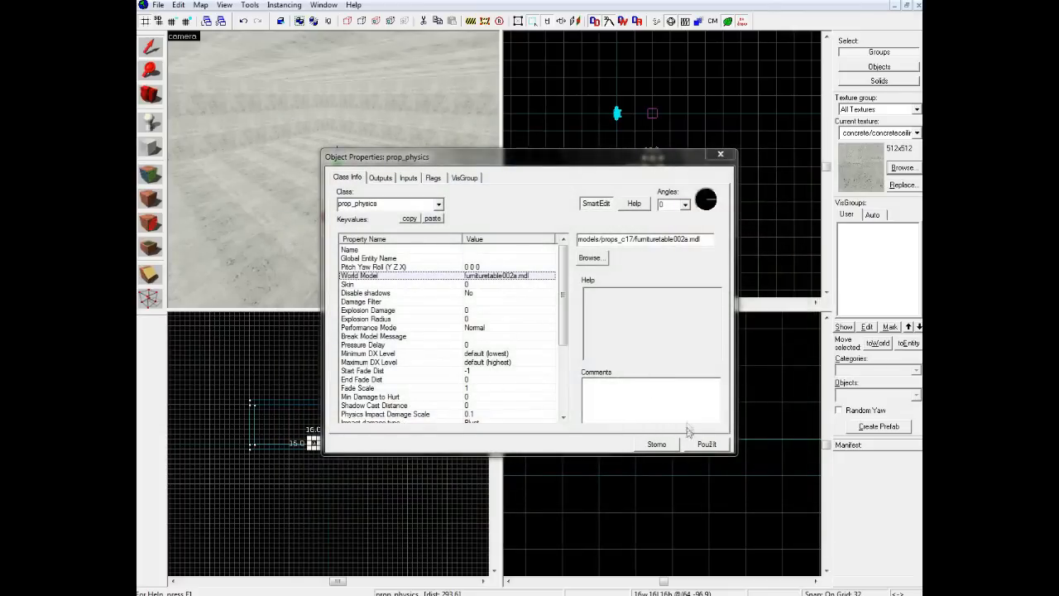
left_click(704, 444)
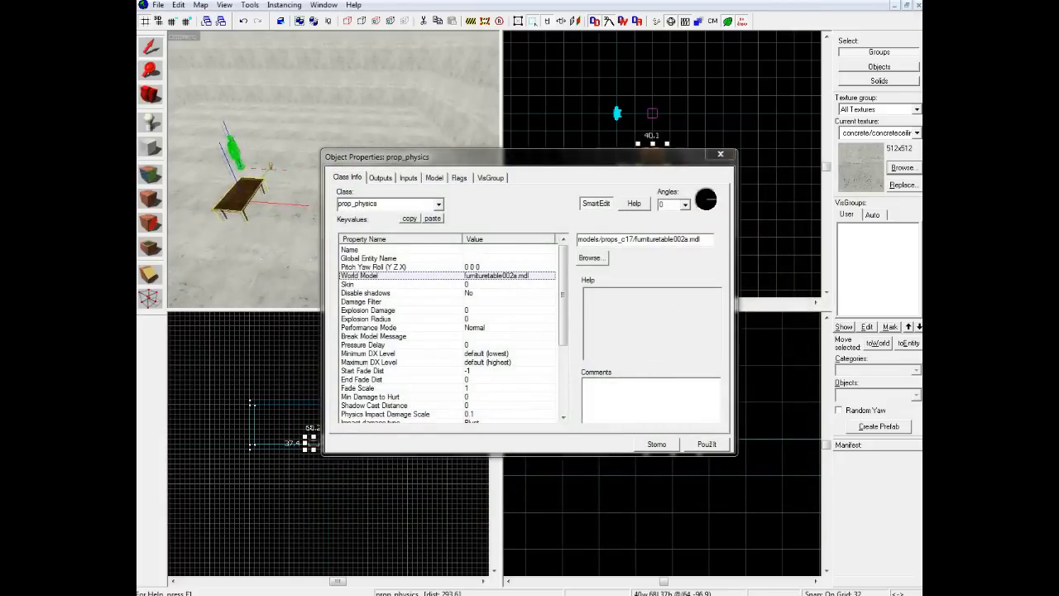
left_click_drag(574, 167, 606, 141)
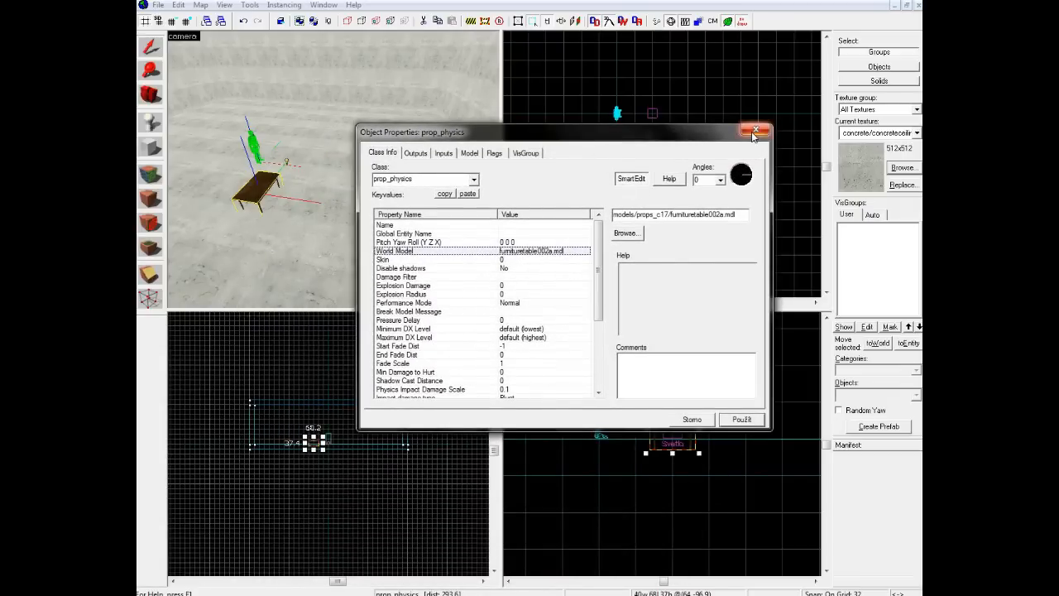
- Try the table prop's Motion Disabled and Enable motion on Physcannon grab flags, and clear both again
left_click(495, 154)
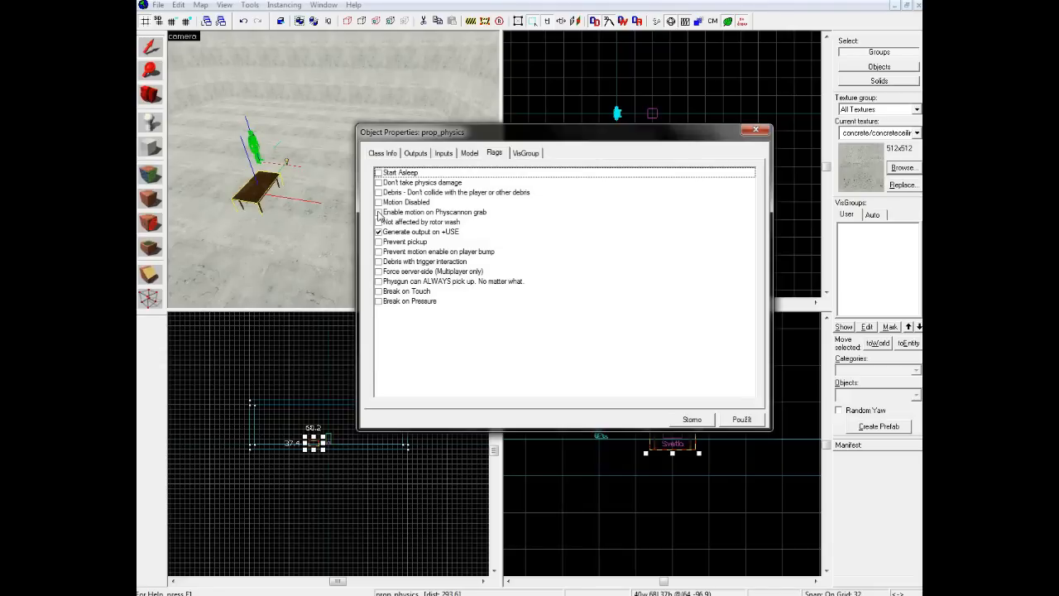
left_click(378, 202)
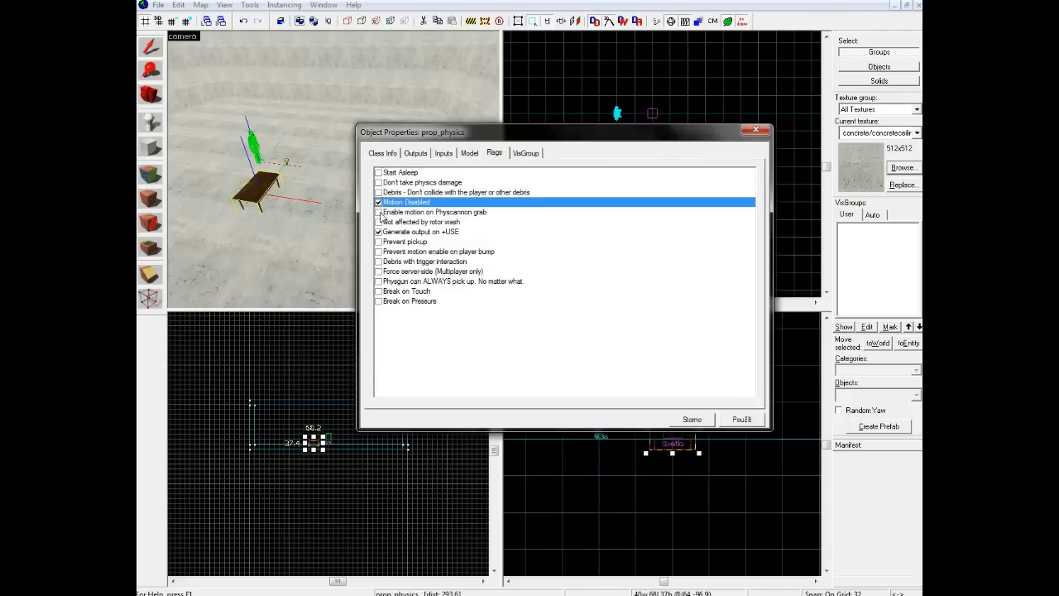
left_click(379, 212)
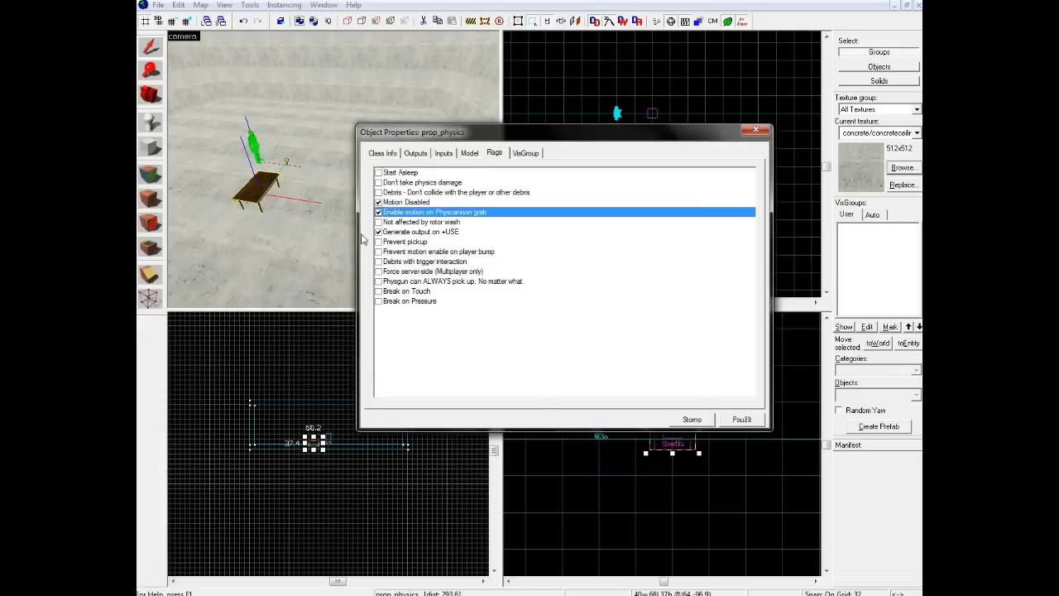
left_click(378, 201)
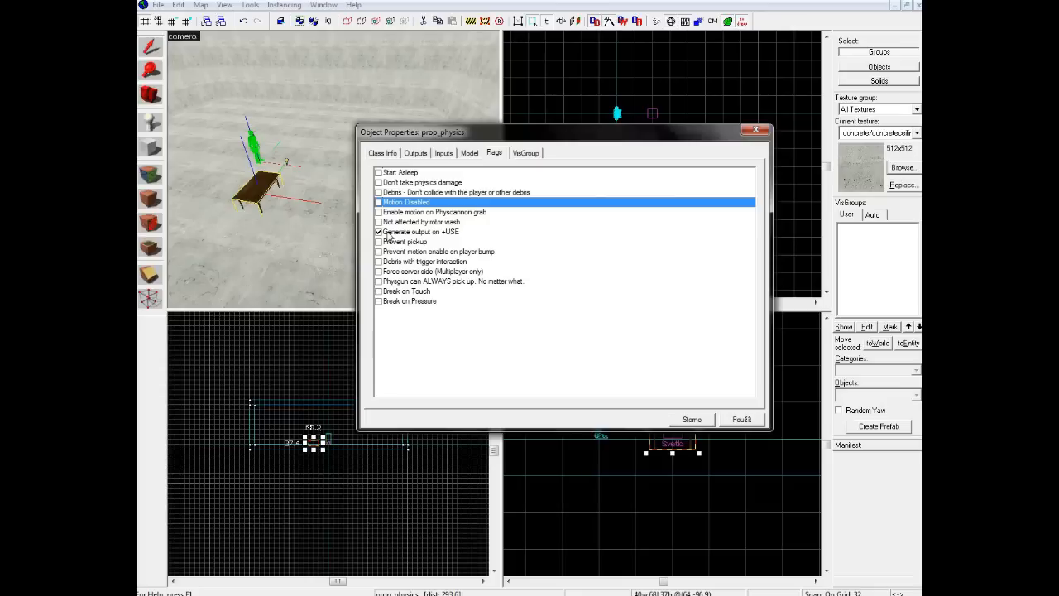
- Review the table prop's flags from Generate output on +USE to Break on Pressure, with a glance at its outputs and inputs
left_click(388, 235)
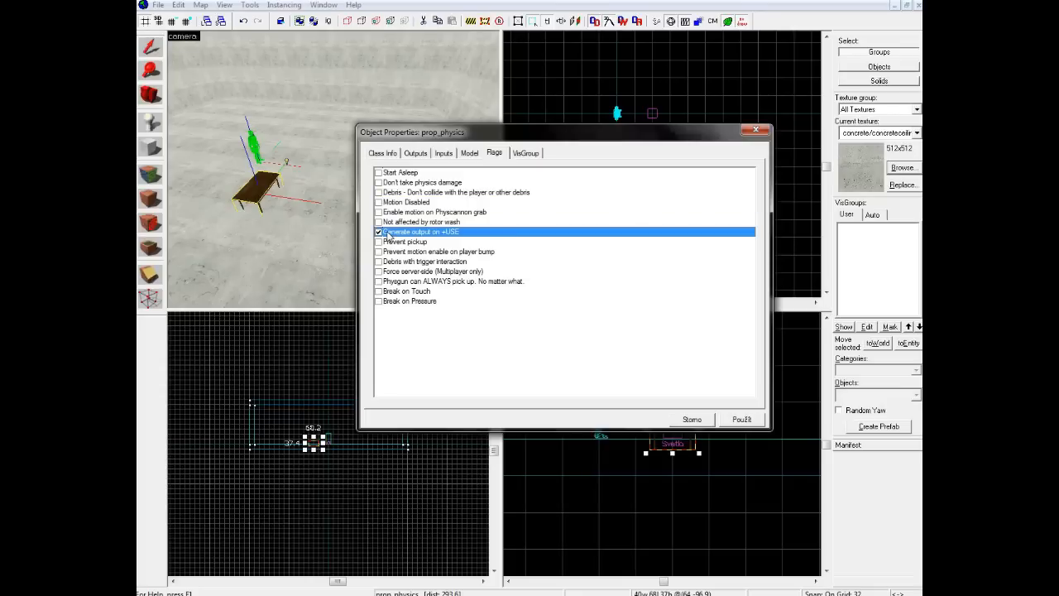
left_click(415, 156)
left_click(442, 157)
left_click(495, 153)
left_click(386, 242)
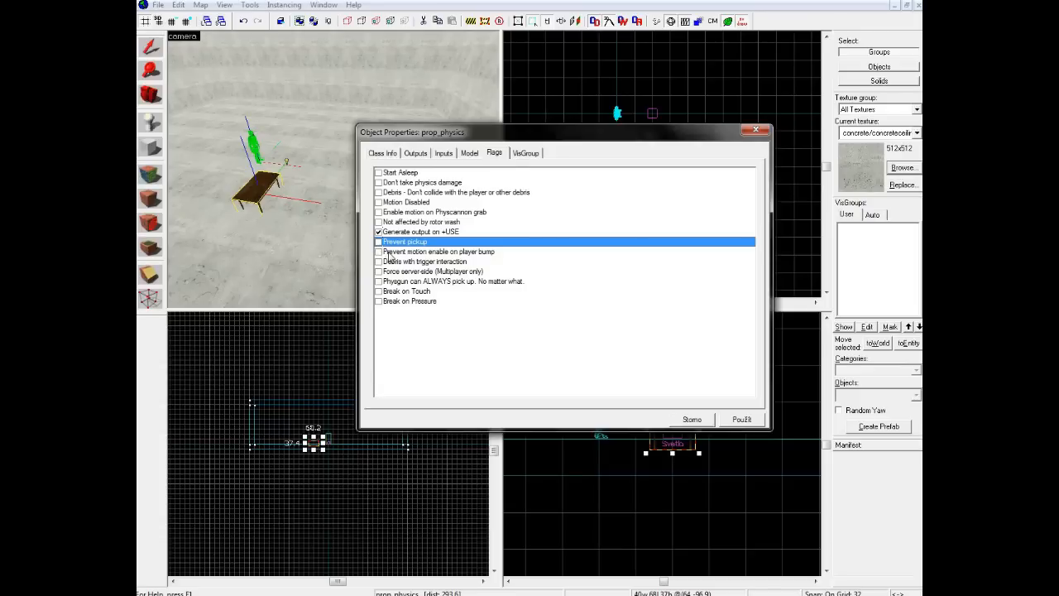
left_click(383, 253)
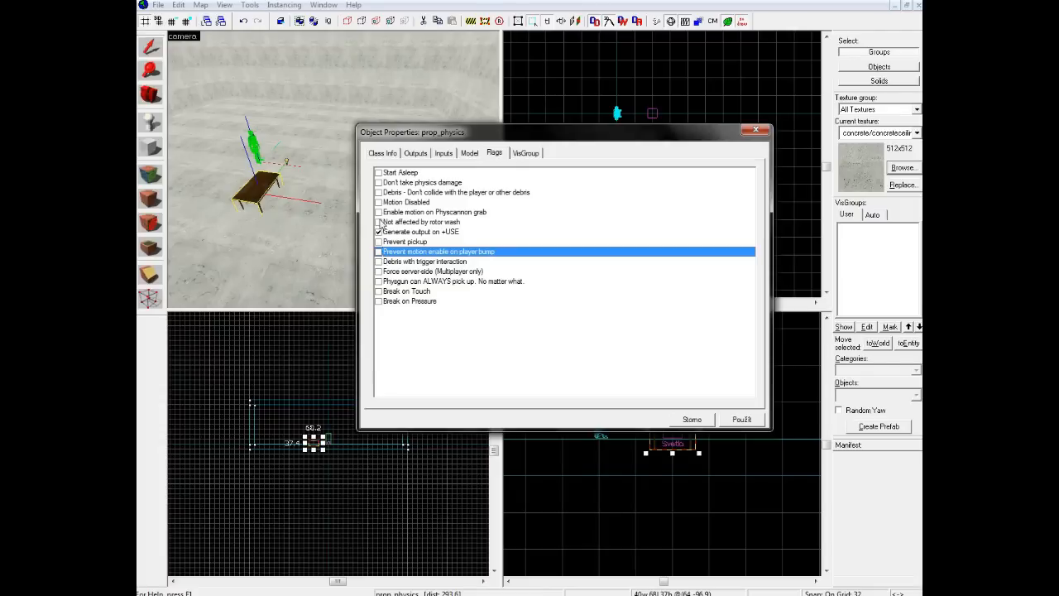
left_click(390, 173)
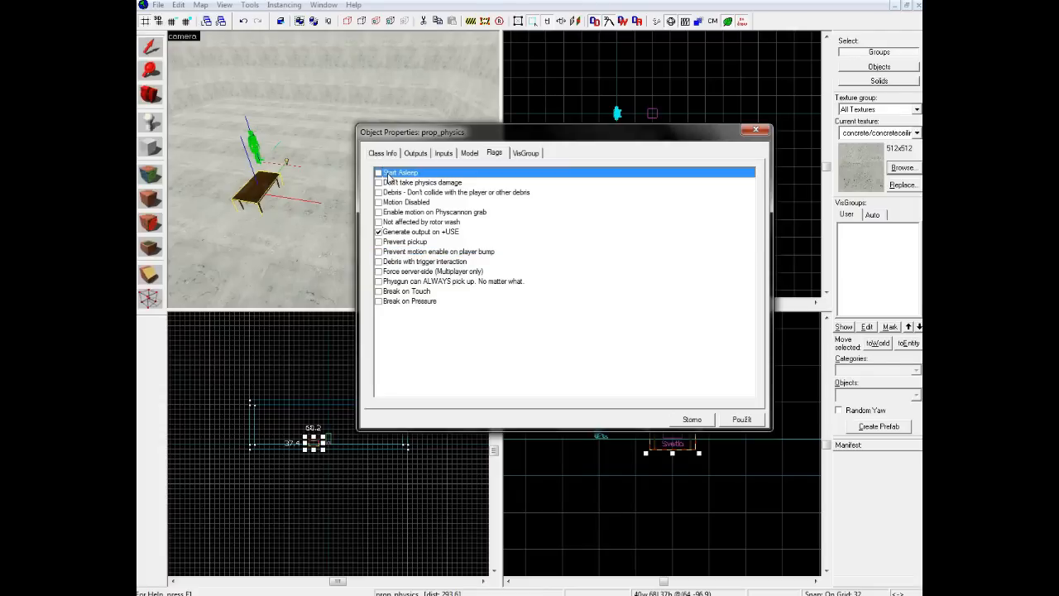
left_click(389, 253)
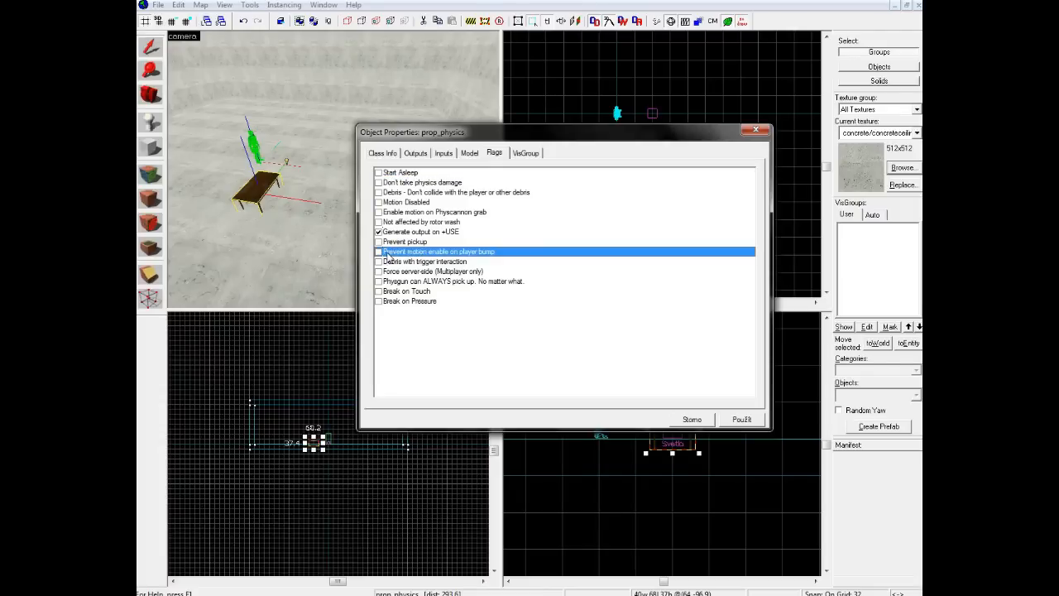
left_click(386, 263)
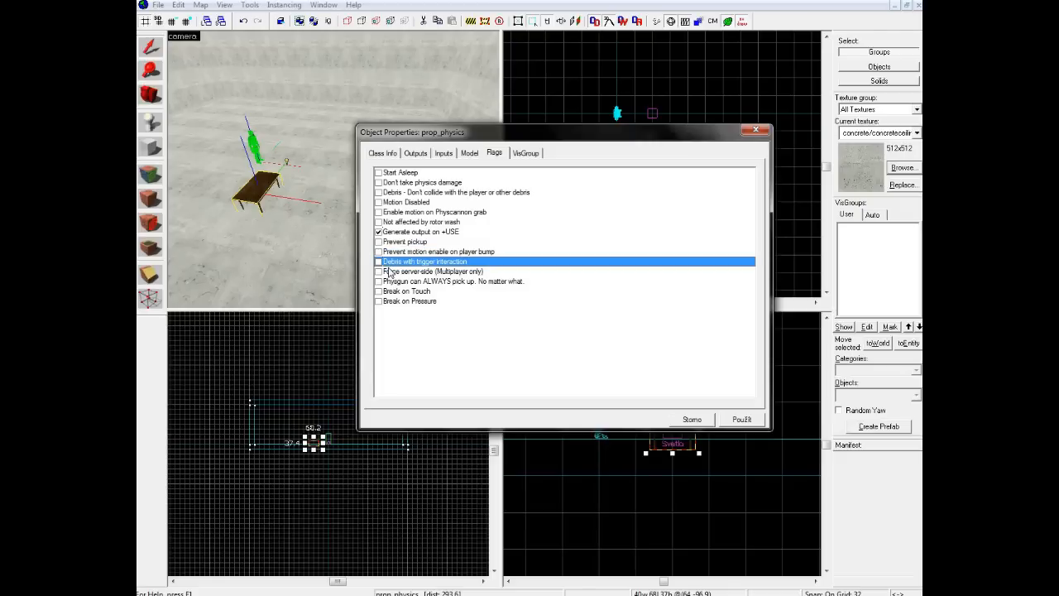
left_click(386, 273)
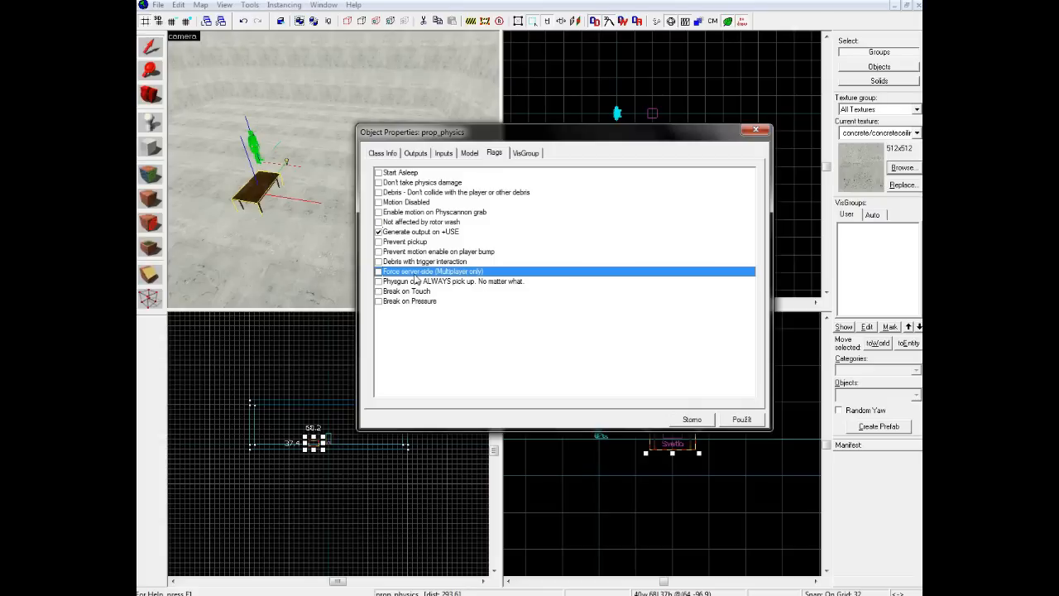
left_click(410, 283)
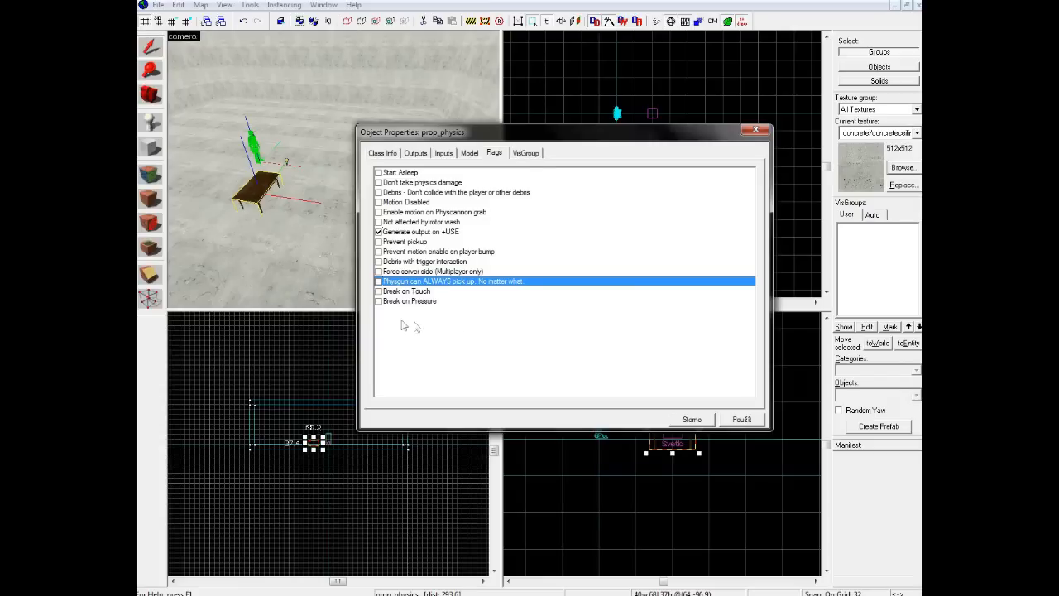
left_click(401, 293)
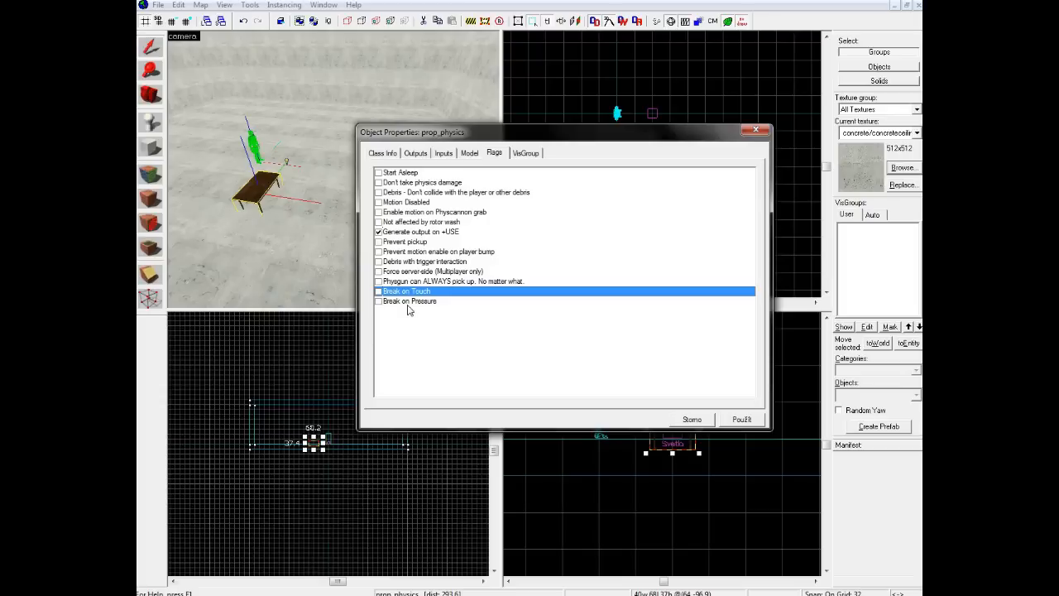
left_click(403, 302)
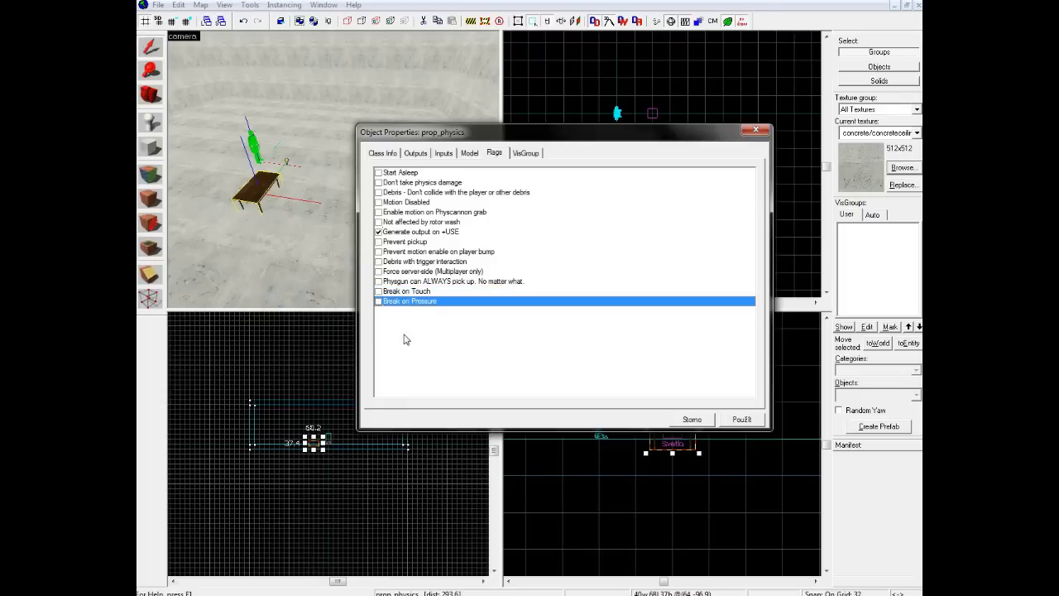
- Look over the table prop's model, inputs, outputs and class info, and close its properties without applying changes
left_click(469, 153)
left_click(443, 153)
left_click(416, 153)
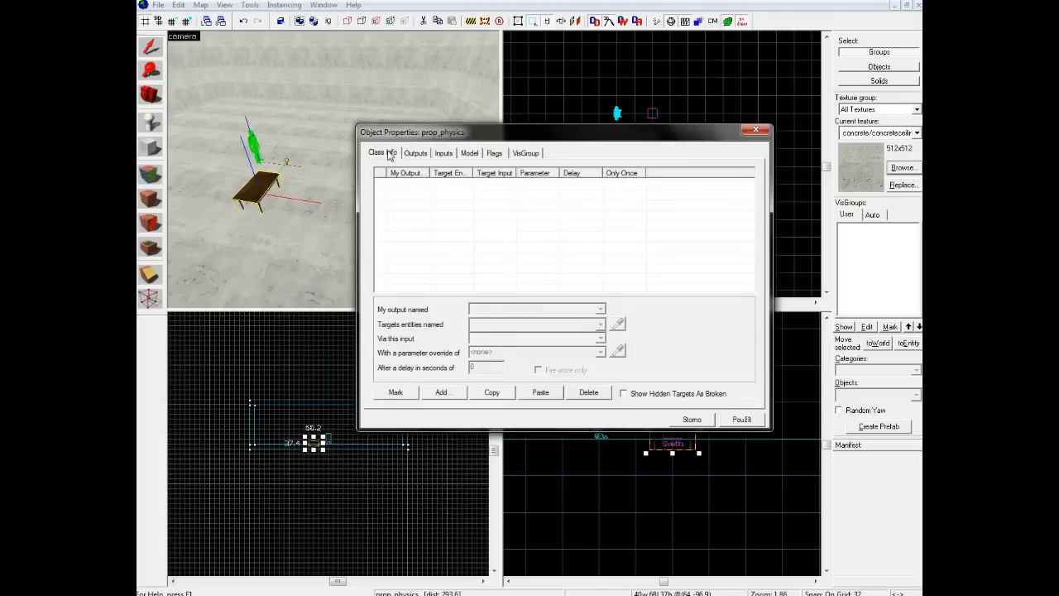
left_click(385, 153)
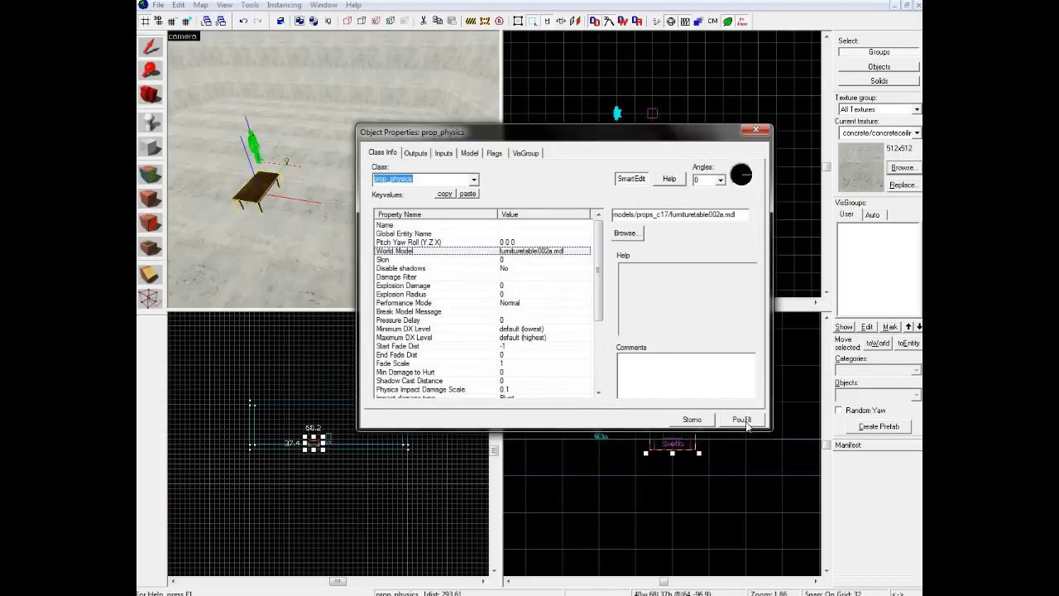
left_click(695, 421)
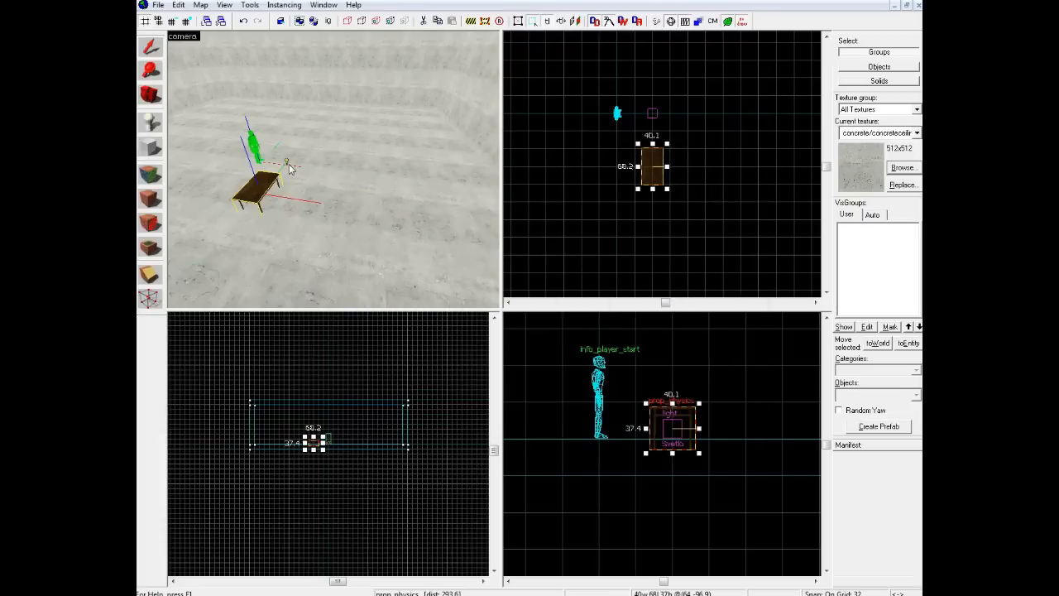
- Raise the table in the side view on a finer grid so its legs rest on the floor, and deselect it
scroll(679, 433, "up", 3)
left_click_drag(675, 436, 673, 416)
key("bracketleft")
left_click_drag(640, 377, 664, 393)
key("bracketleft")
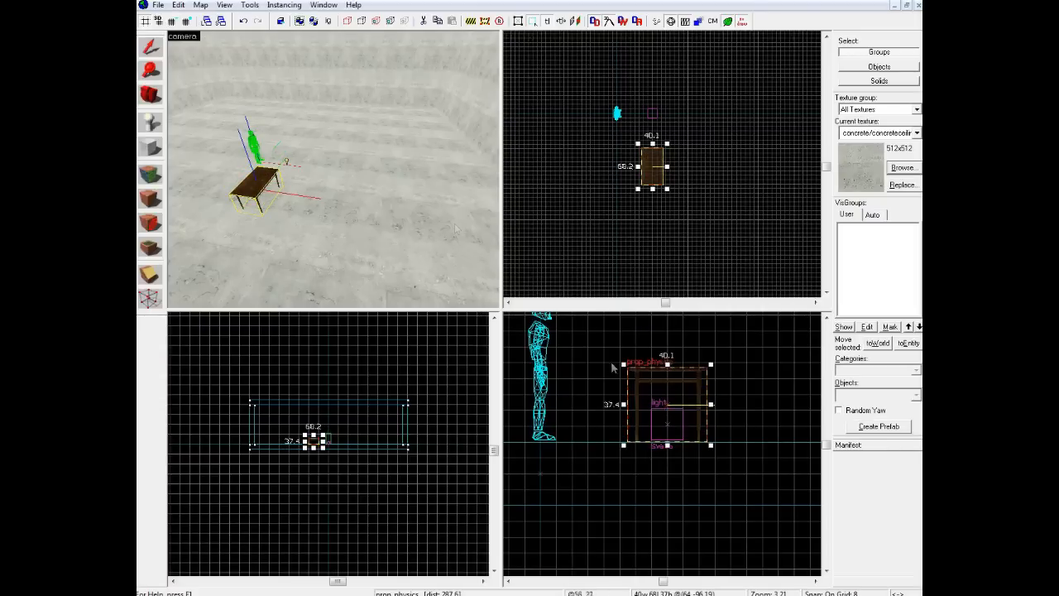
key("bracketright")
scroll(658, 457, "up", 3)
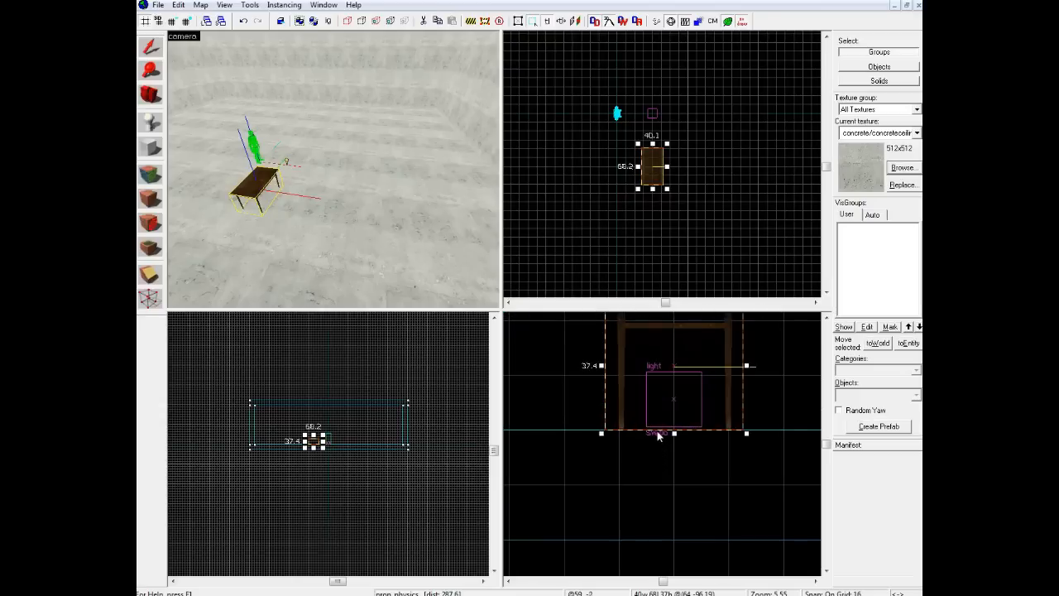
scroll(656, 432, "up", 3)
mouse_move(639, 410)
left_mouse_down()
mouse_move(626, 397)
mouse_move(643, 396)
mouse_move(639, 408)
left_mouse_up()
left_click(654, 472)
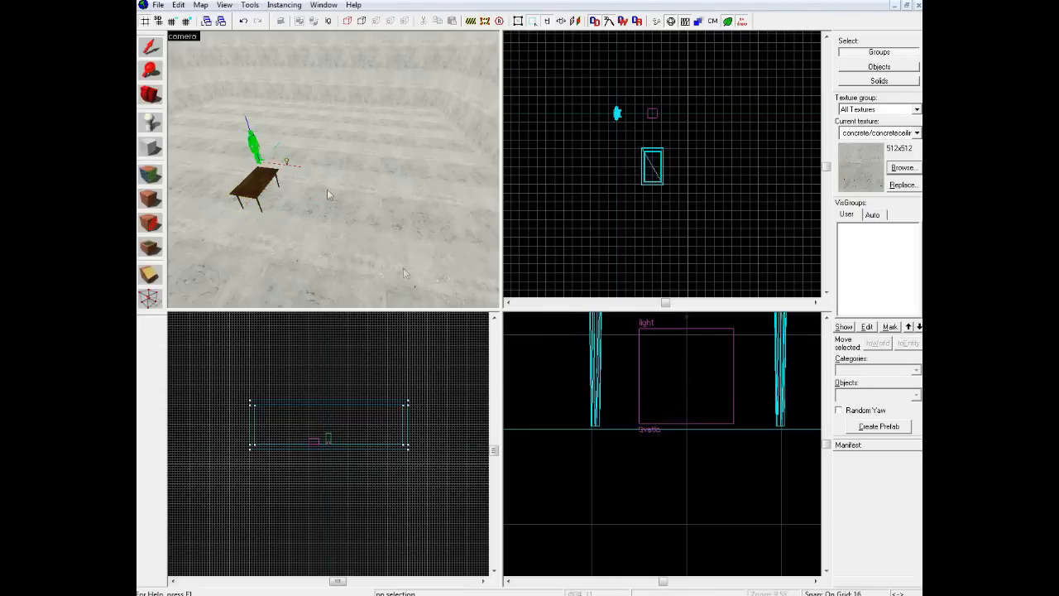
- Fly around the room in the camera view to inspect the table beside the player start and the light
key("z")
key("w")
key("a")
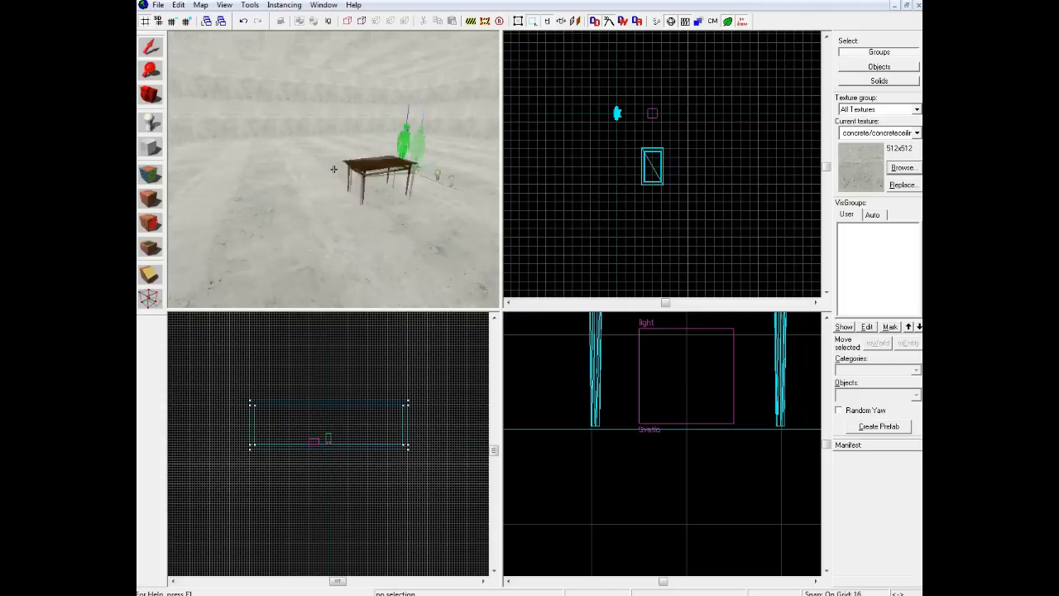
key("w")
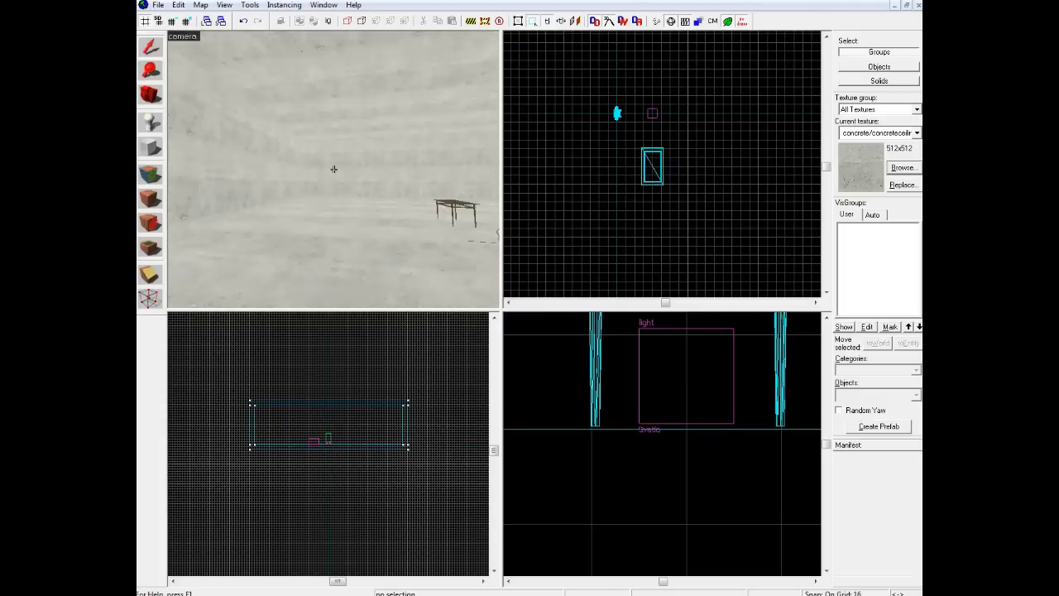
key("s")
key("w")
key("a")
key("z")
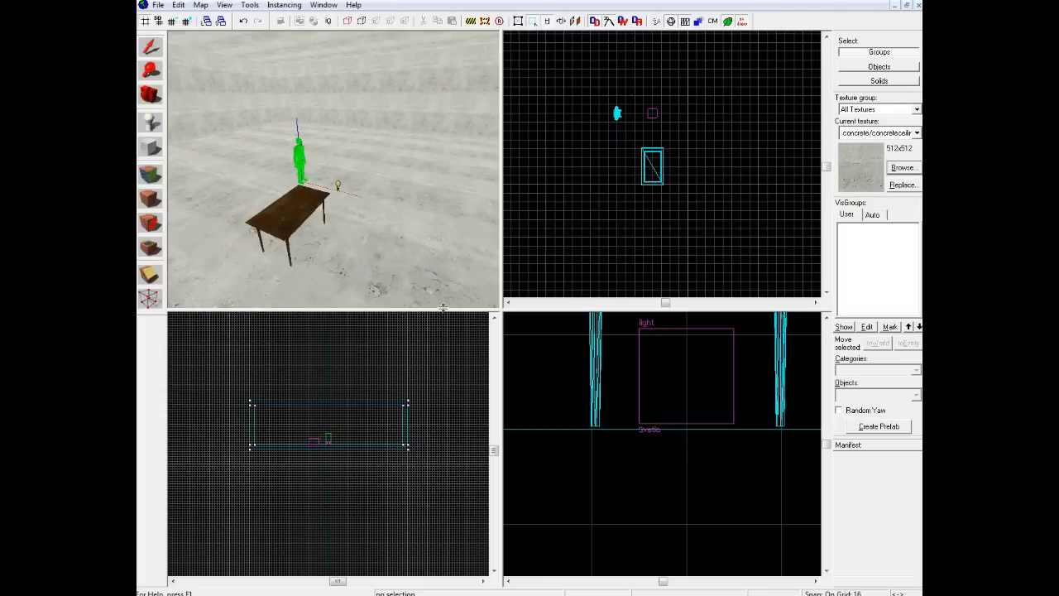
- Select the physics table, adjust its height in the side view so its legs meet the floor, and deselect it
left_click(327, 239)
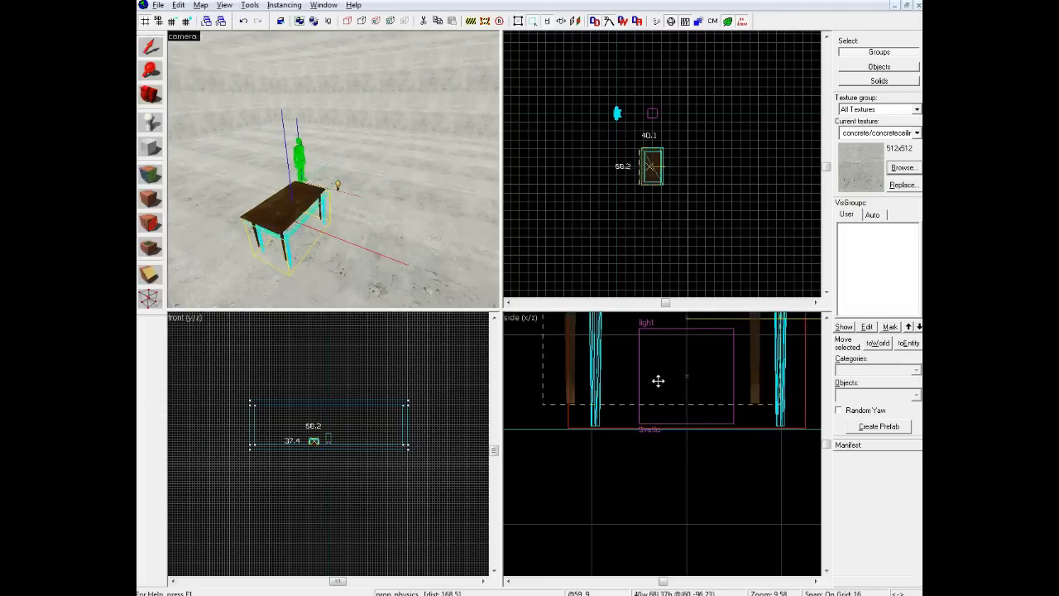
left_click(686, 396)
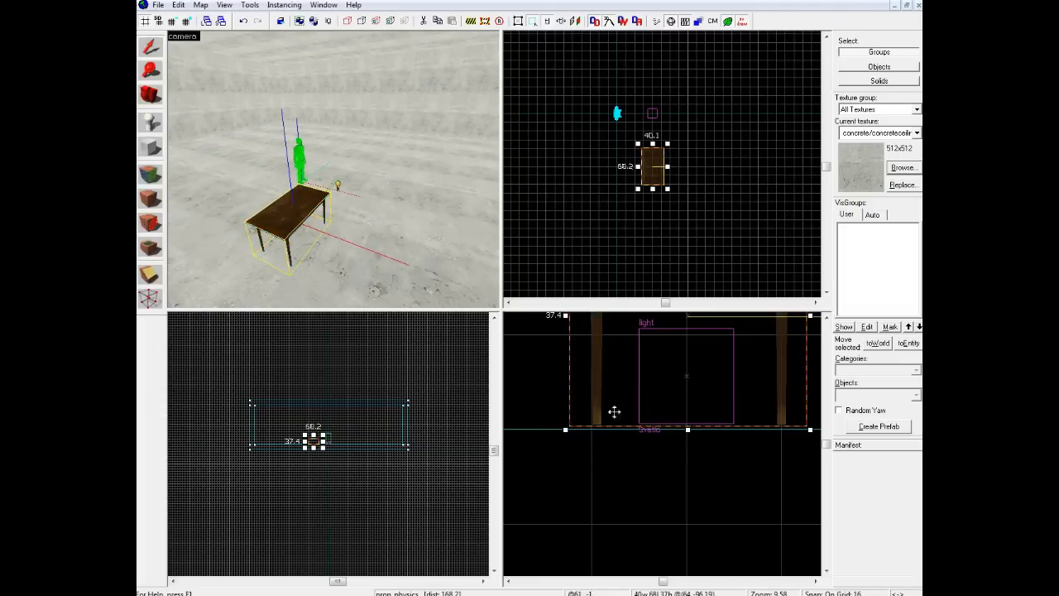
left_click(408, 230)
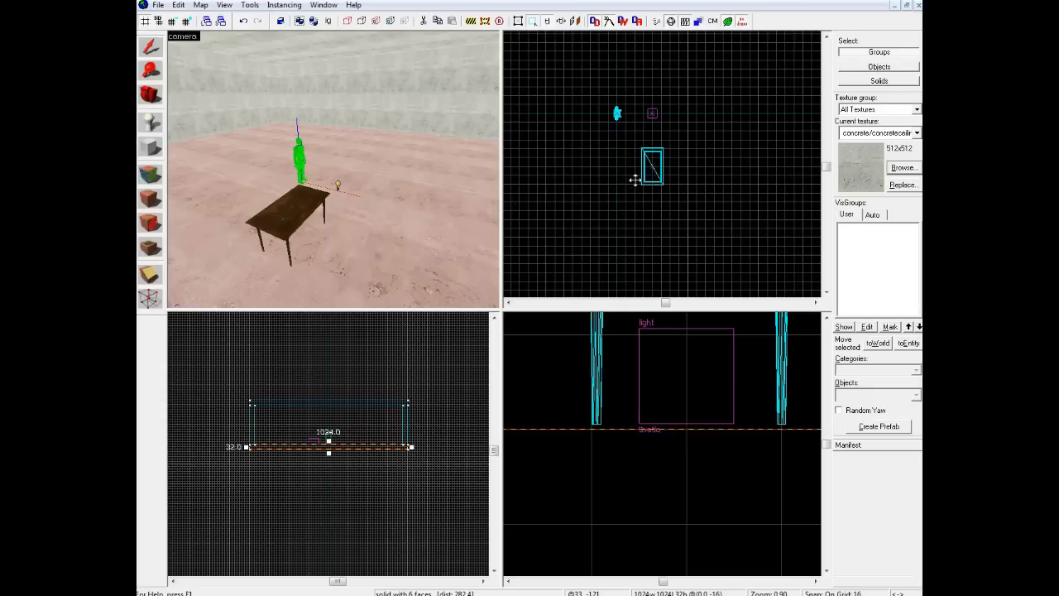
left_click(651, 169)
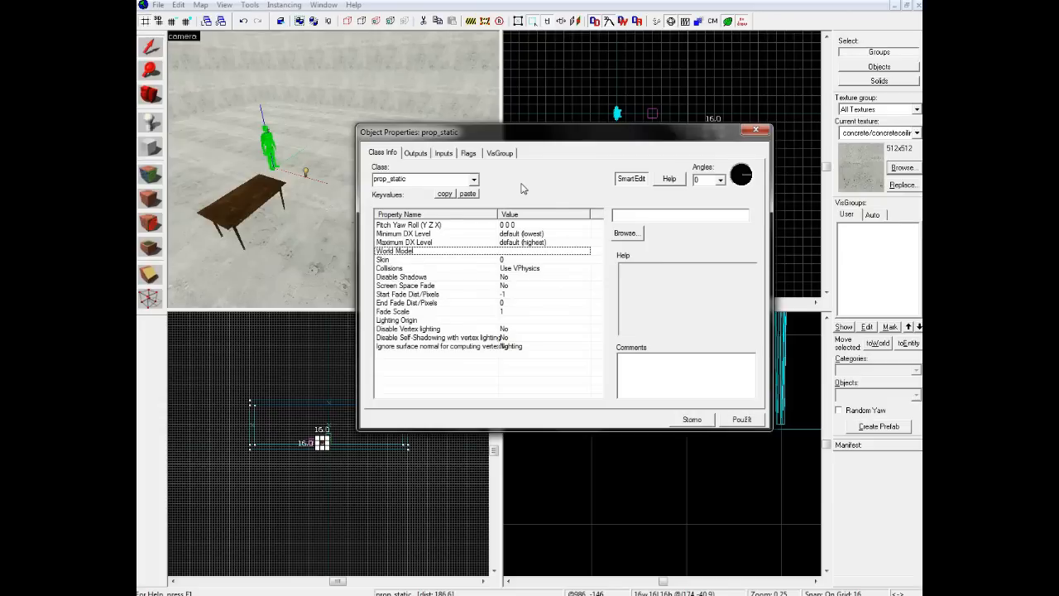
- Compare the object properties of the wall solids with those of the prop_static entity
left_click(320, 96)
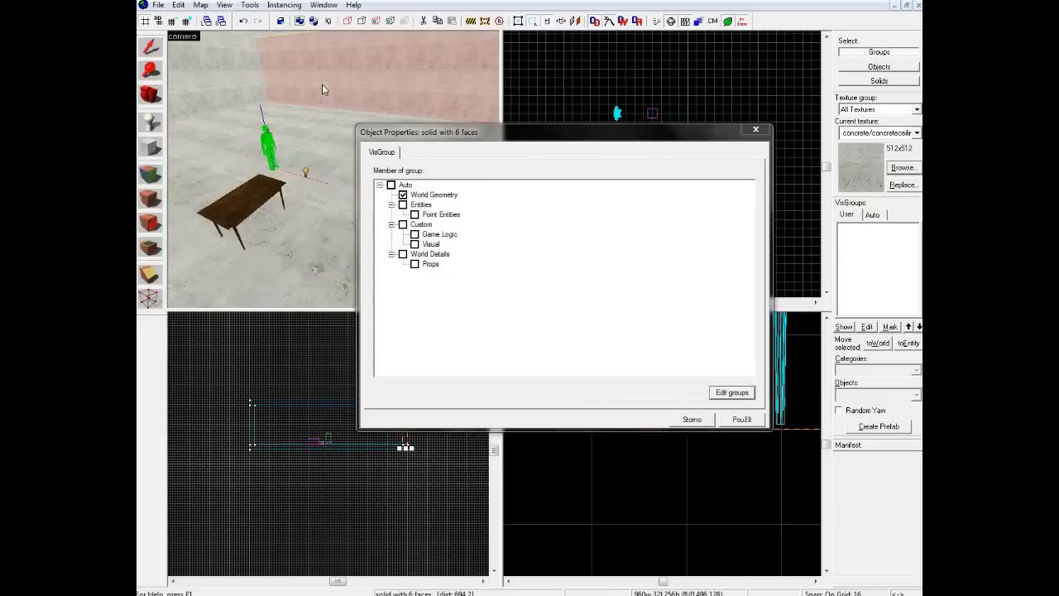
left_click(184, 74)
left_click(754, 129)
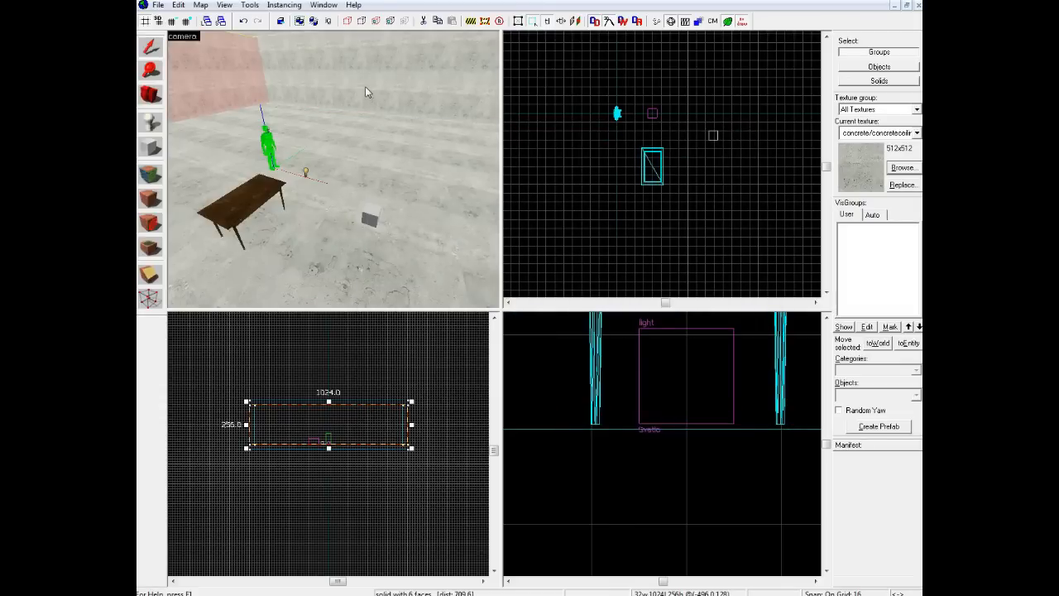
double_click(372, 215)
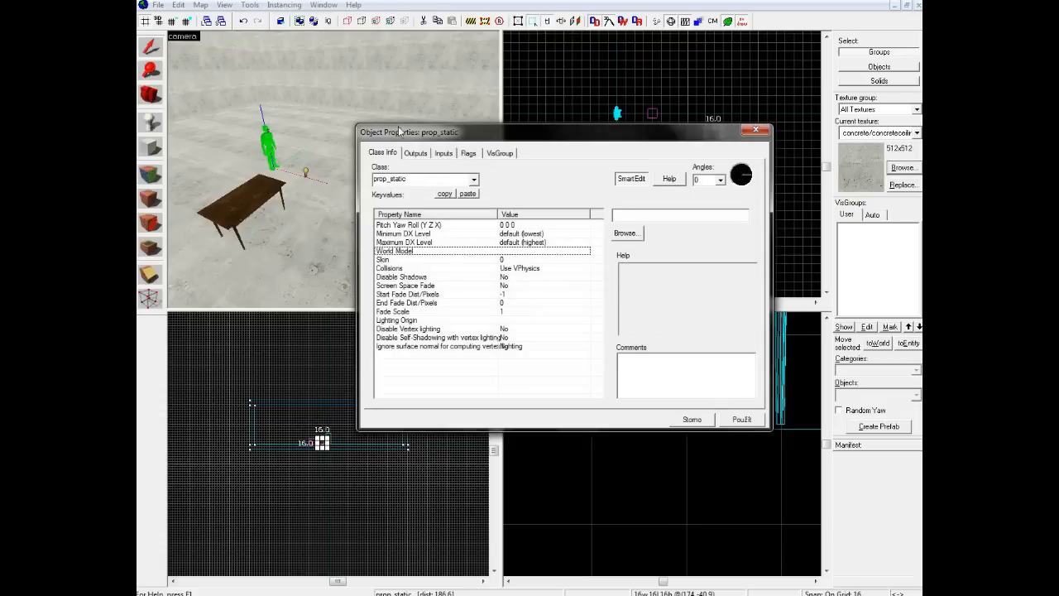
left_click(321, 116)
left_click(340, 87)
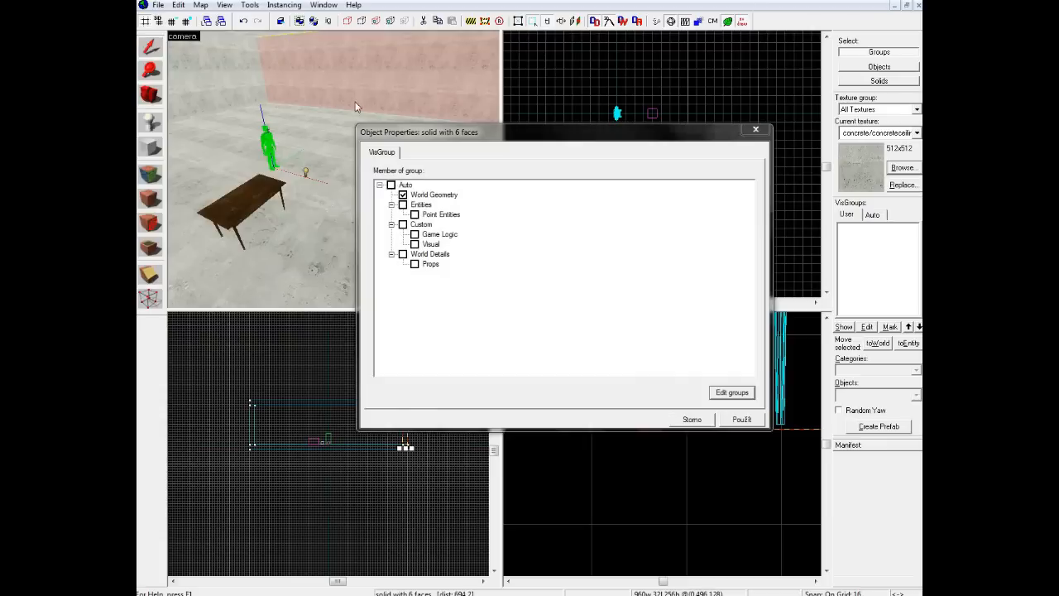
left_click_drag(430, 131, 514, 143)
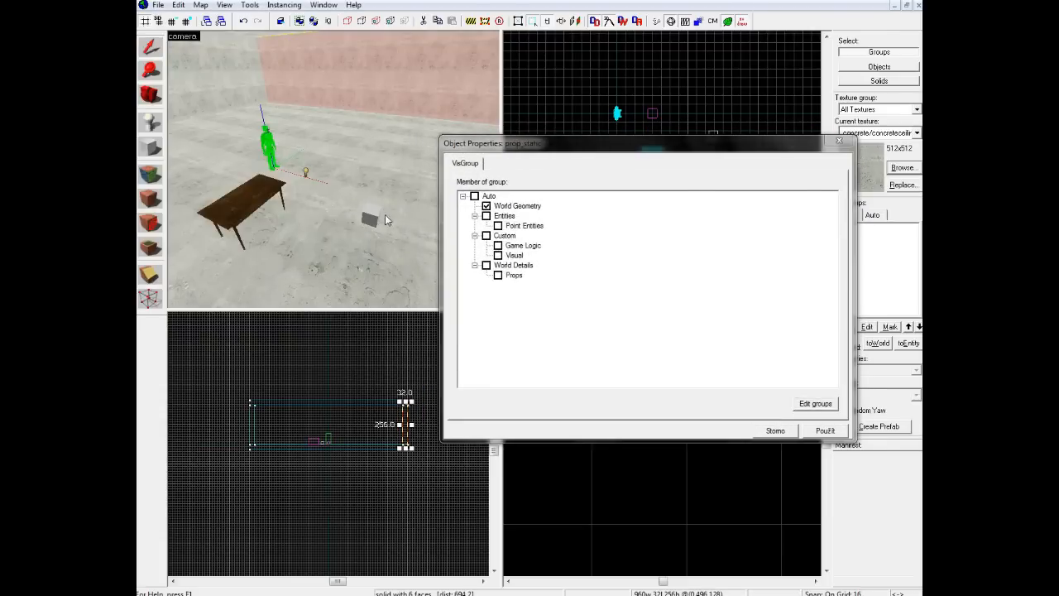
- Filter the models by "chair", assign props_c17/chair_office01a.mdl as the prop_static's world model, and close its properties
left_click(368, 215)
left_click_drag(586, 151, 538, 161)
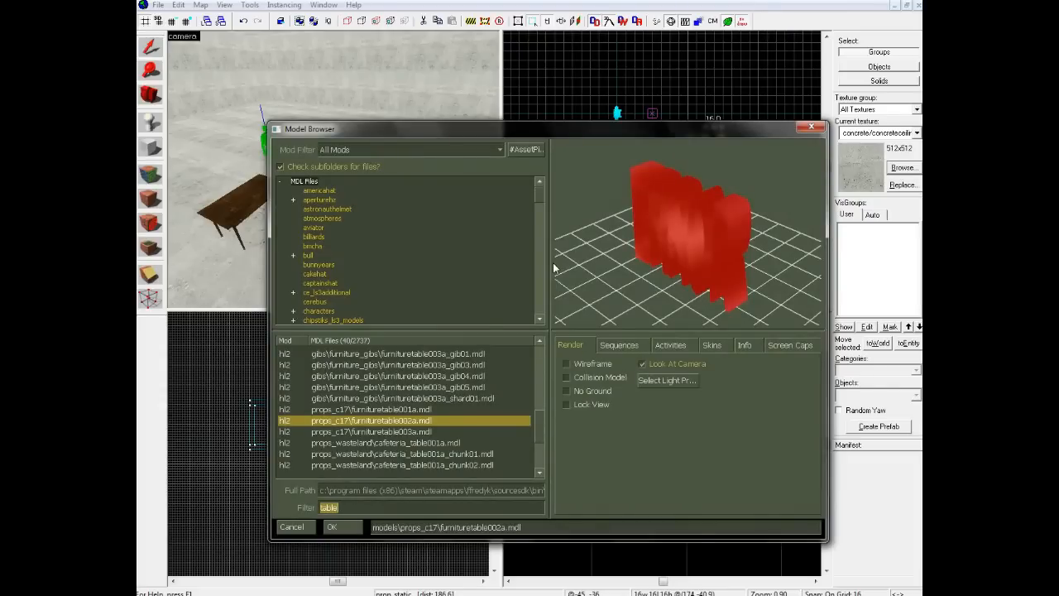
type("chair")
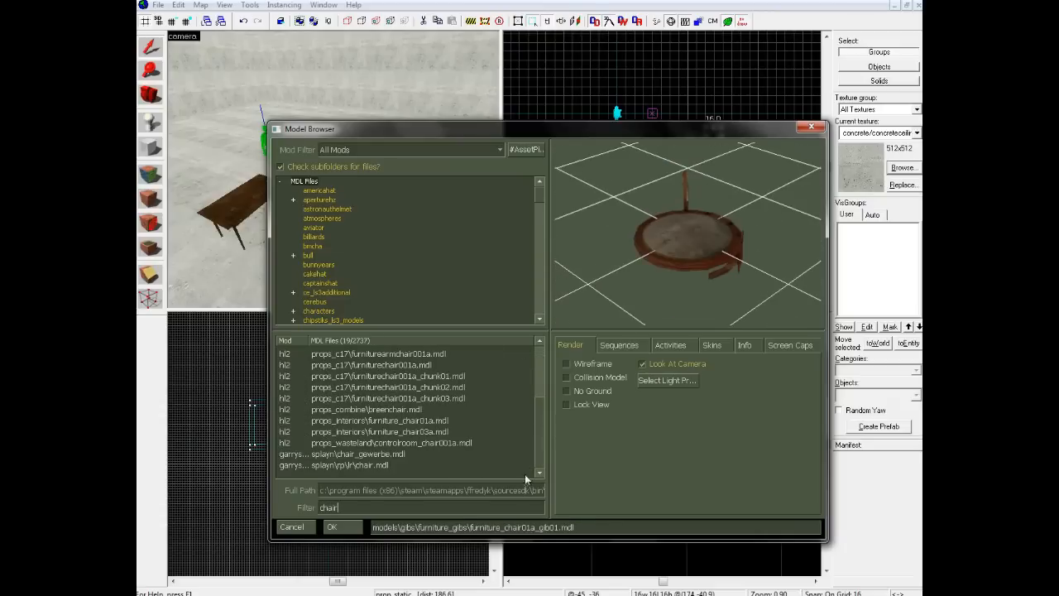
scroll(533, 434, "up", 1)
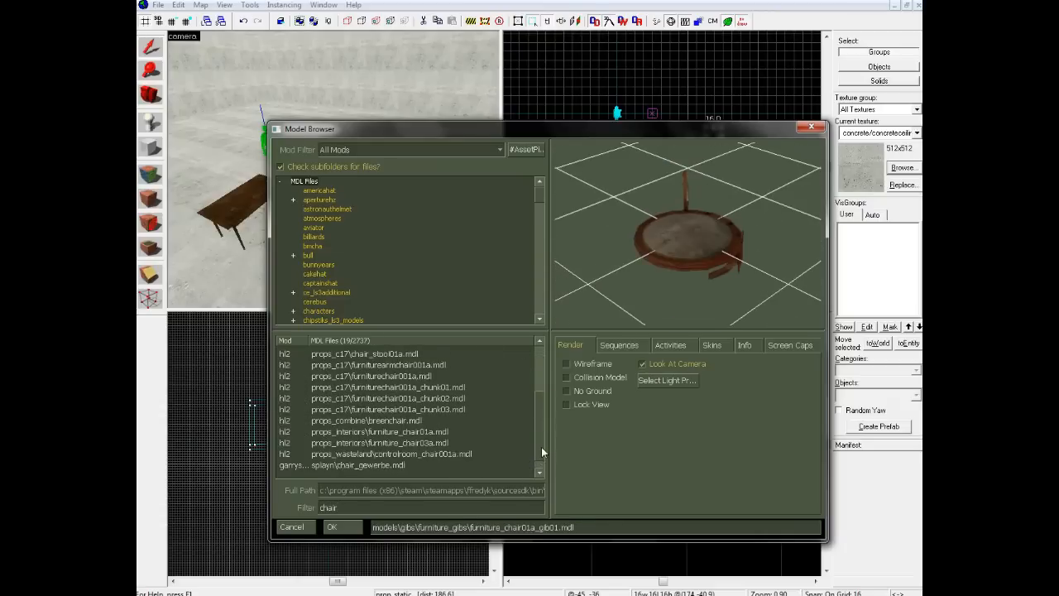
left_click(386, 377)
left_click(388, 366)
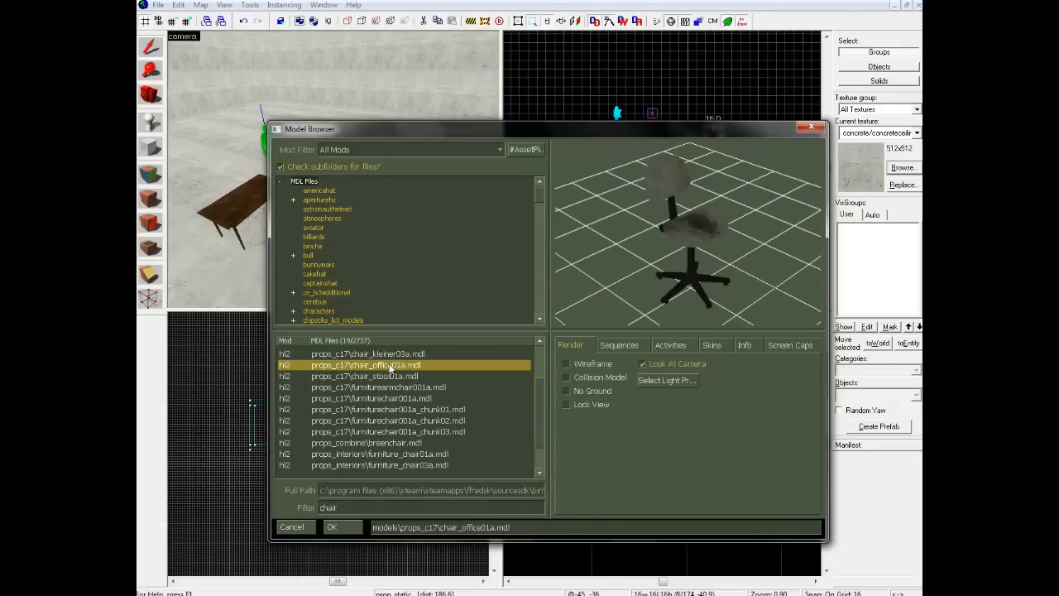
double_click(389, 368)
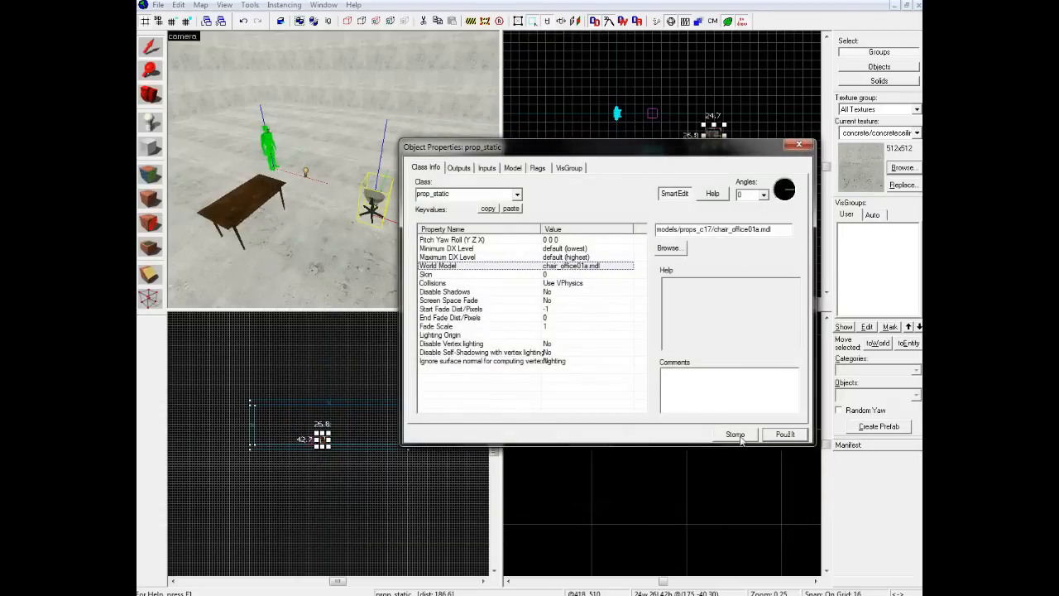
left_click(735, 434)
- Reduce the grid size to 8 and lower the office chair in the side view so its base rests on the floor
scroll(742, 466, "down", 4)
scroll(702, 471, "down", 2)
scroll(770, 468, "up", 3)
scroll(765, 466, "down", 5)
scroll(753, 464, "up", 4)
scroll(747, 465, "down", 4)
scroll(703, 463, "up", 5)
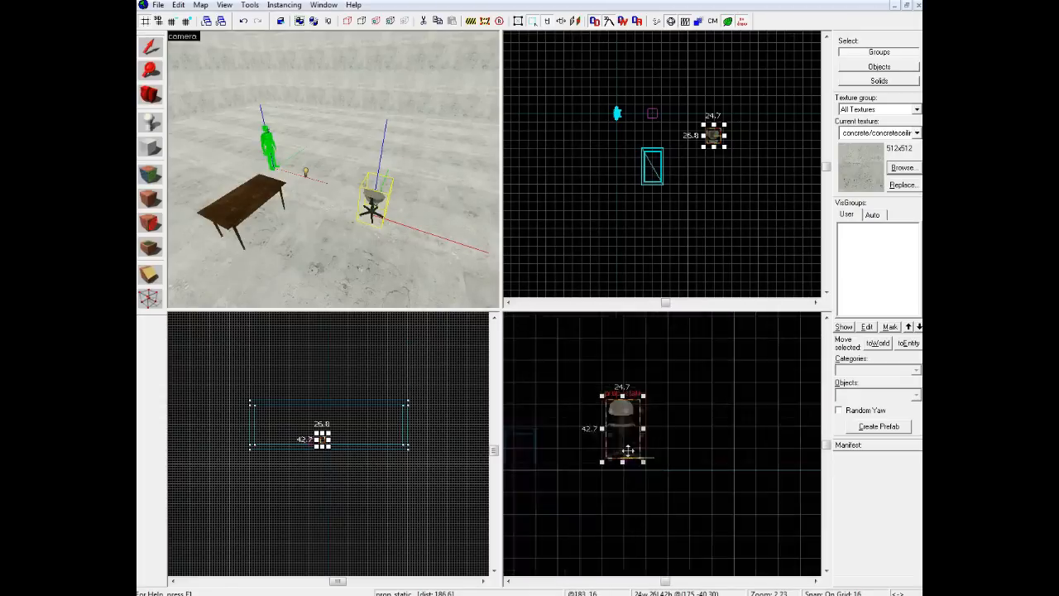
scroll(627, 450, "up", 7)
key("[")
left_click_drag(663, 389, 669, 431)
scroll(713, 132, "up", 1)
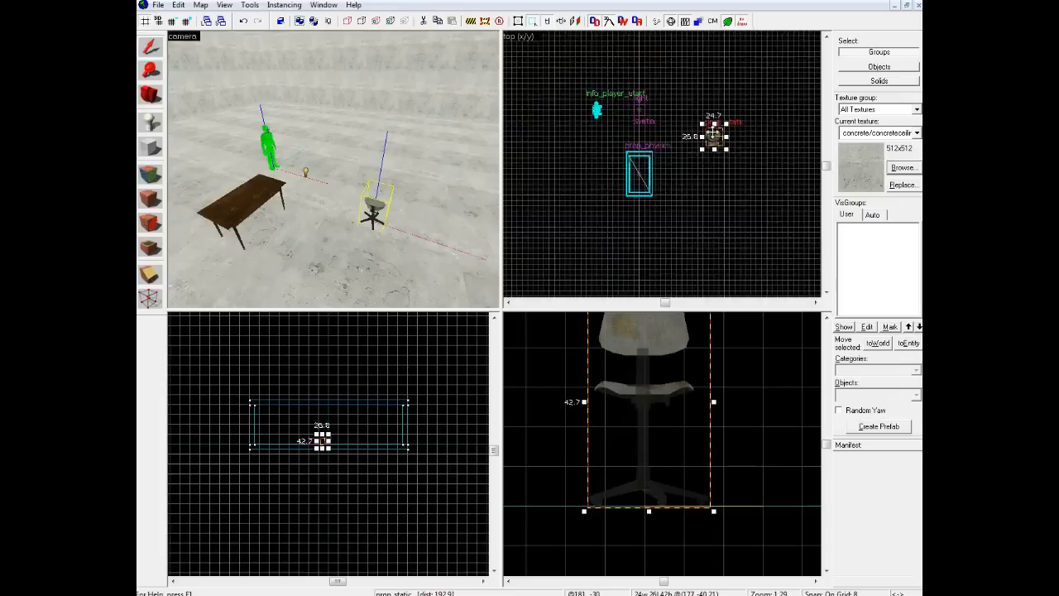
- Move the office chair closer to the table in the top view and deselect it
scroll(713, 132, "up", 1)
left_click_drag(712, 137, 660, 164)
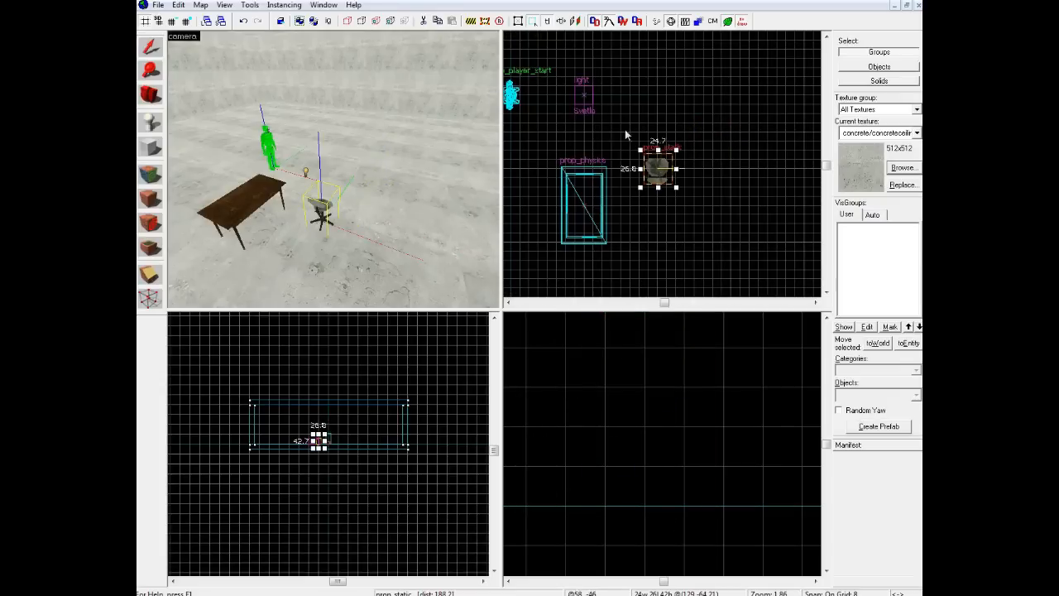
left_click(624, 130)
- Fly around in the camera view to inspect the office chair beside the table, including its base on the floor
key("z")
key("d")
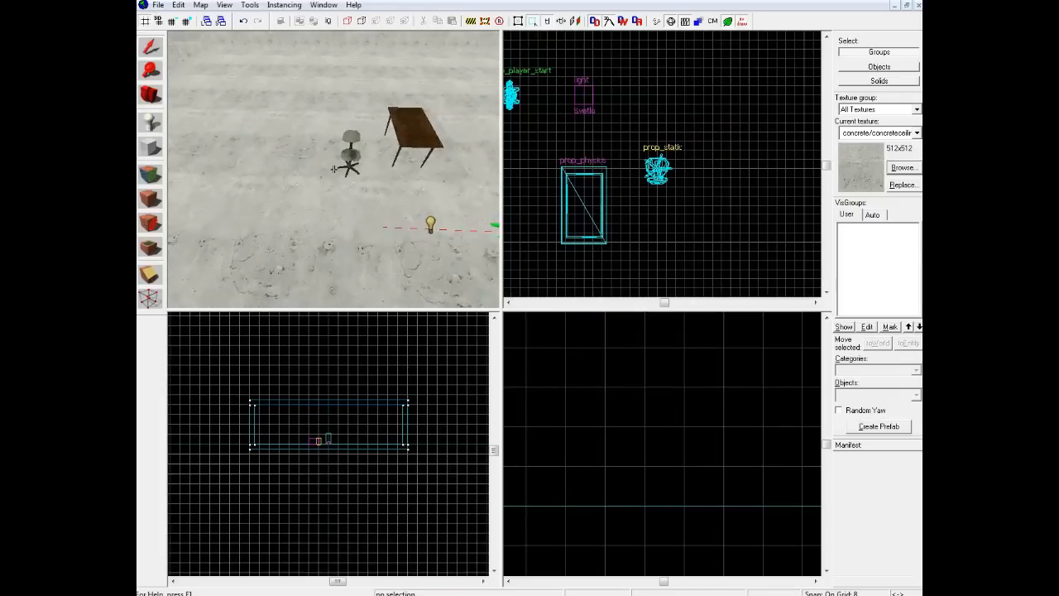
key("w")
key("s")
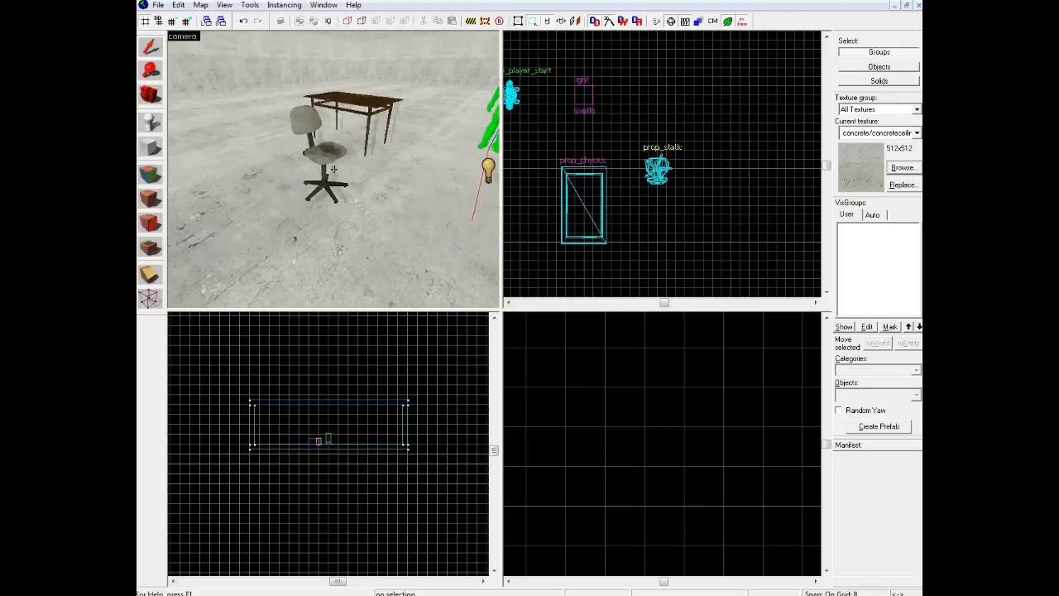
key("a")
key("d")
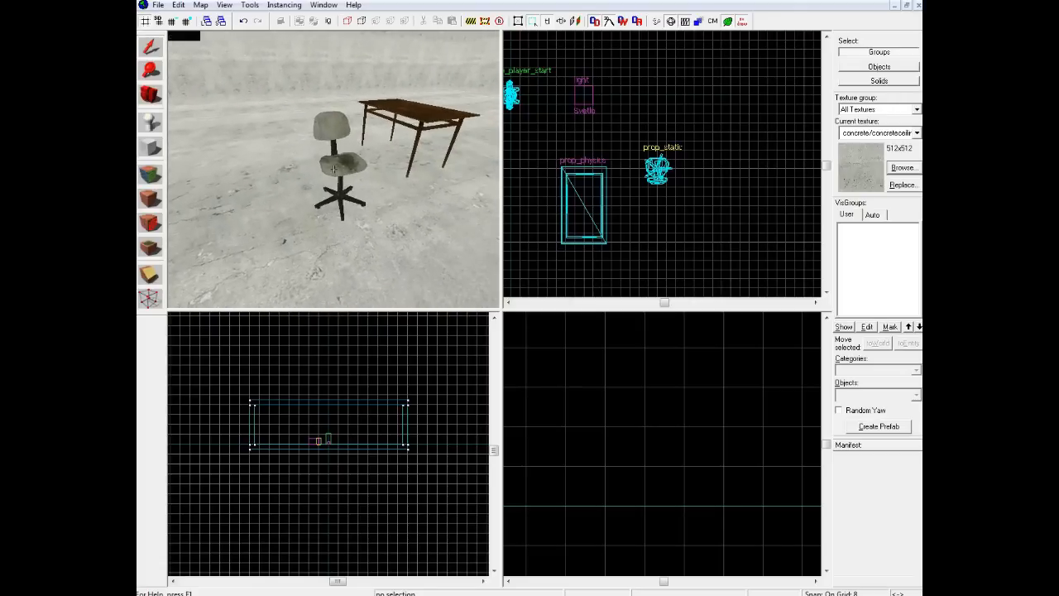
key("a")
key("d")
key("a")
key("d")
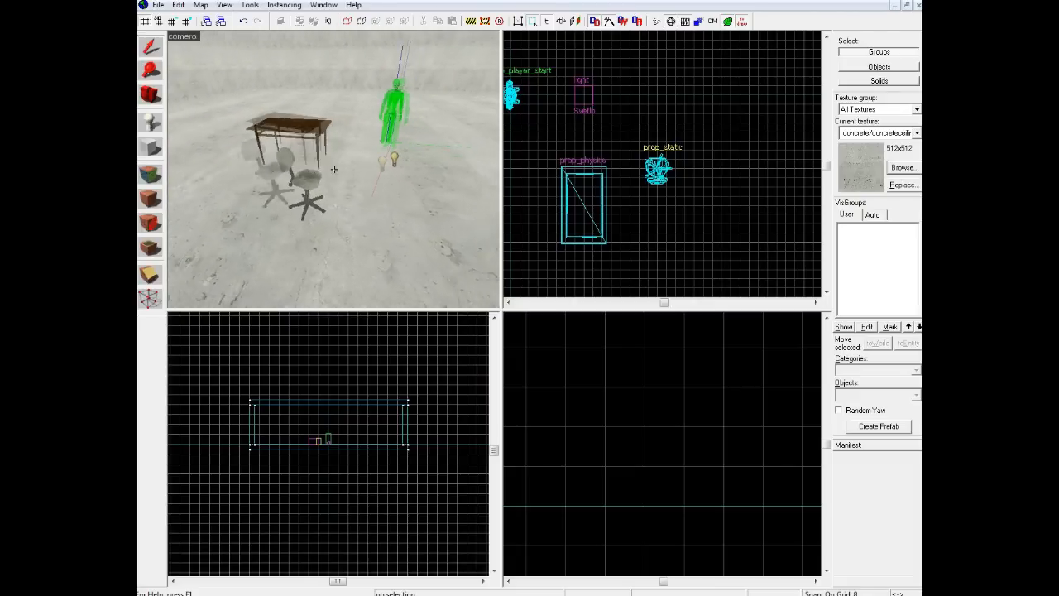
key("d")
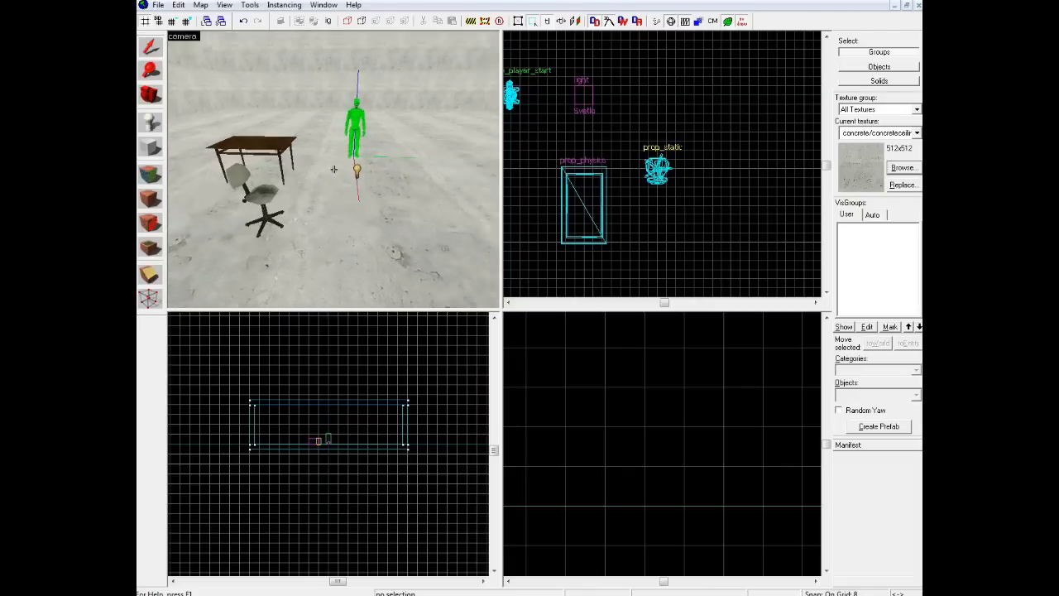
key("a")
key("d")
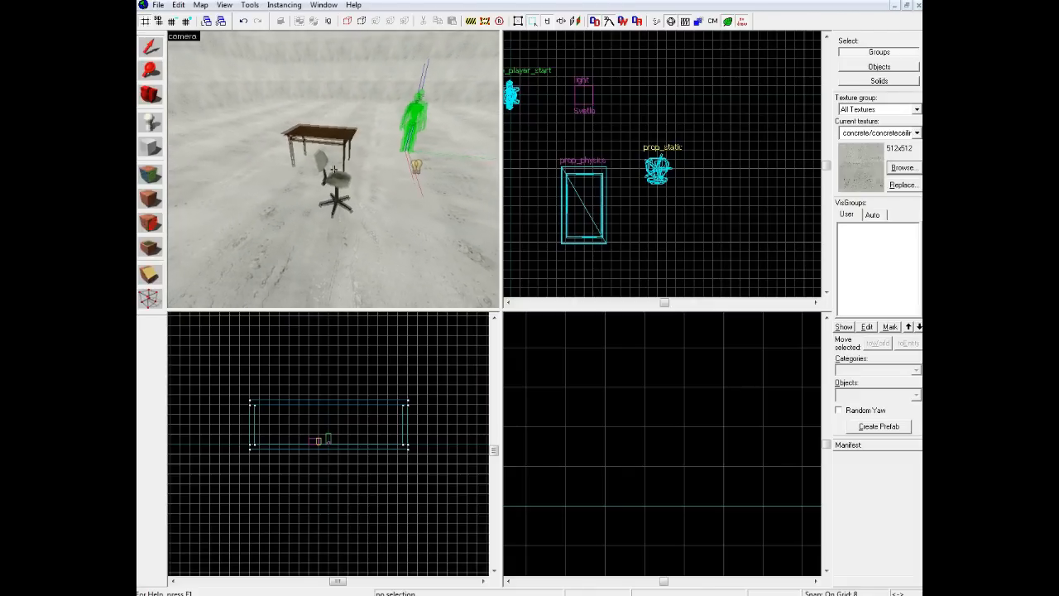
key("a")
key("d")
key("w")
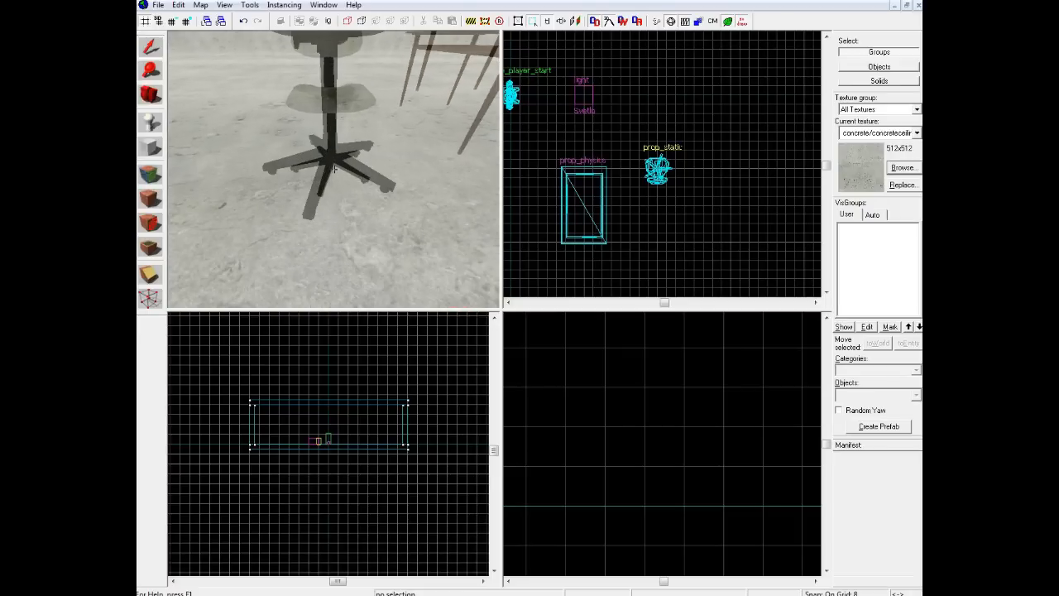
key("a")
key("s")
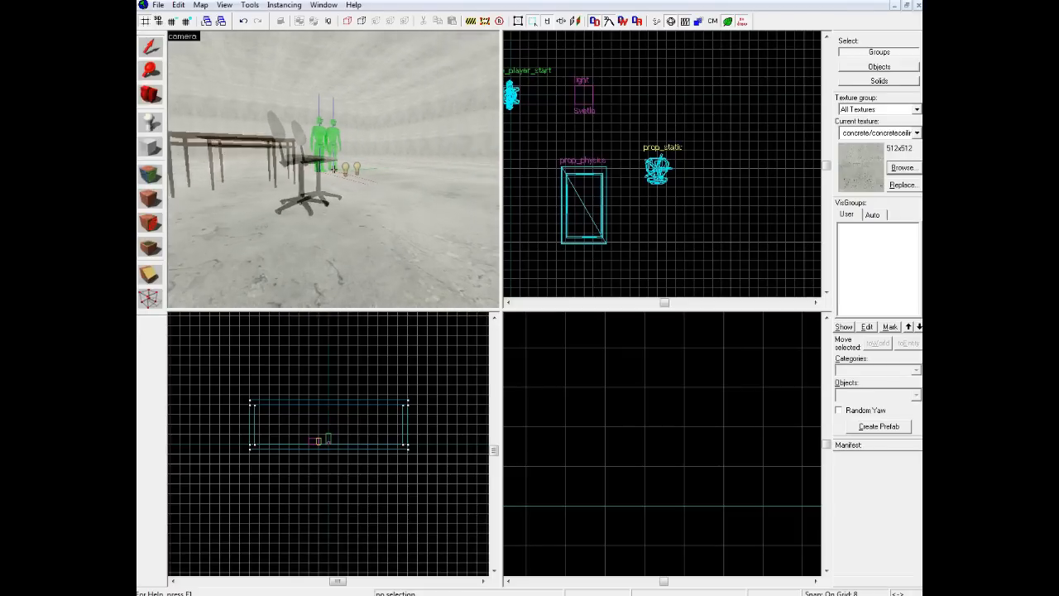
key("w")
key("d")
key("s")
key("a")
key("a")
key("z")
- Place a prop_dynamic entity on the floor beside the light and the office chair, and return to the Selection tool
left_click(149, 127)
left_click(886, 395)
type("prop_dynamic")
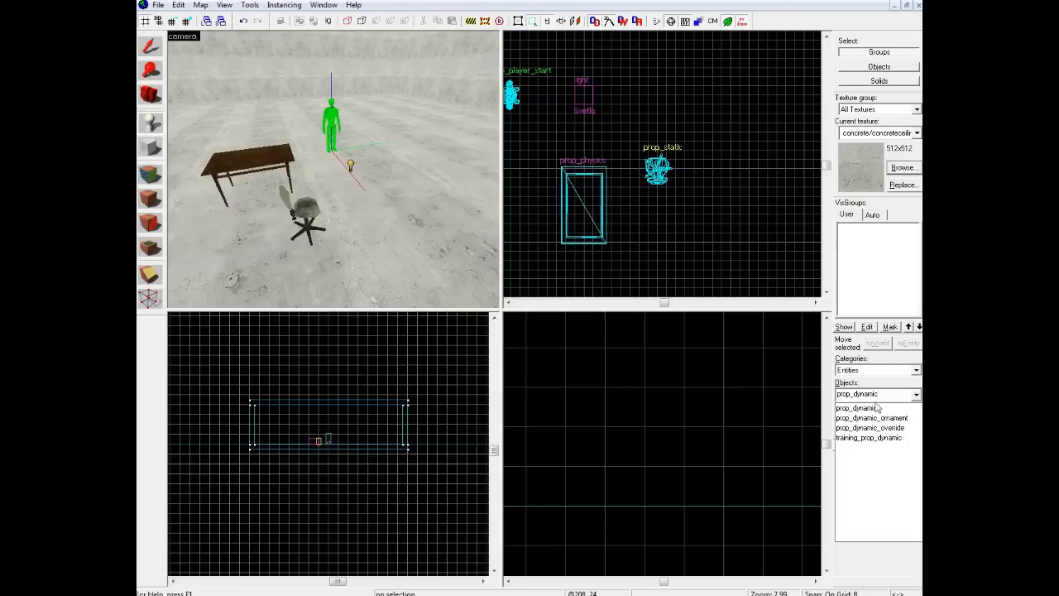
left_click(875, 407)
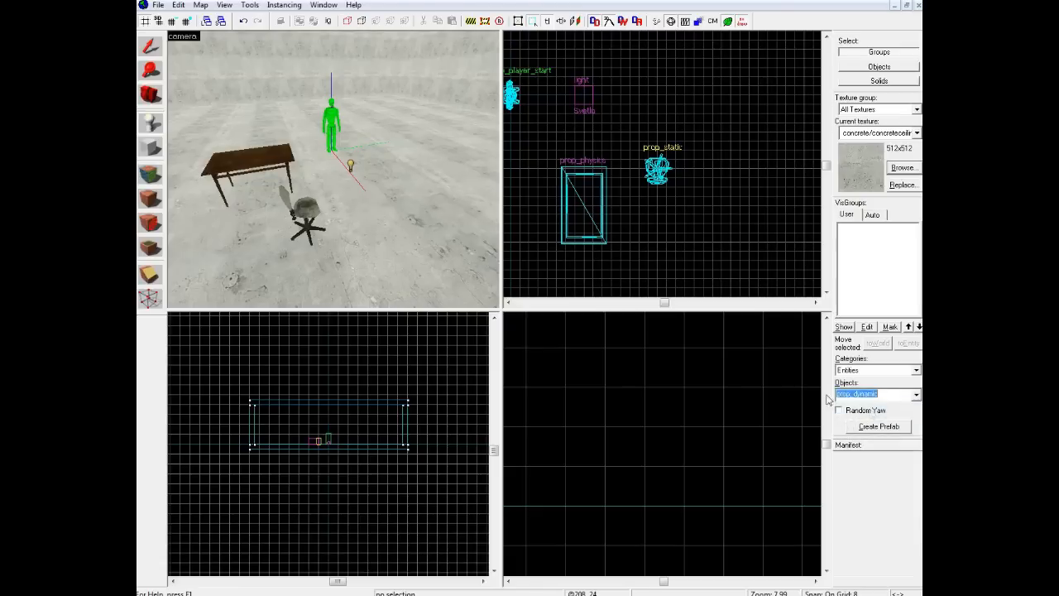
left_click(442, 194)
left_click(154, 51)
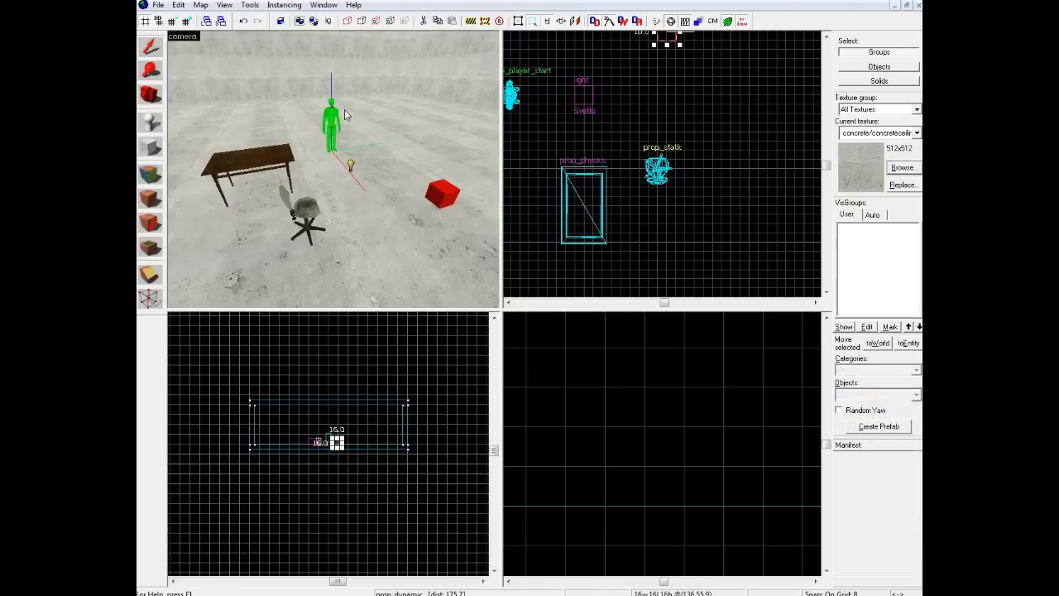
- Filter the models by "vehic", assign props_vehicles/car002a.mdl as the prop_dynamic's world model, and close its properties
key("z")
key("z")
scroll(634, 234, "down", 3)
scroll(662, 115, "up", 1)
scroll(661, 116, "up", 2)
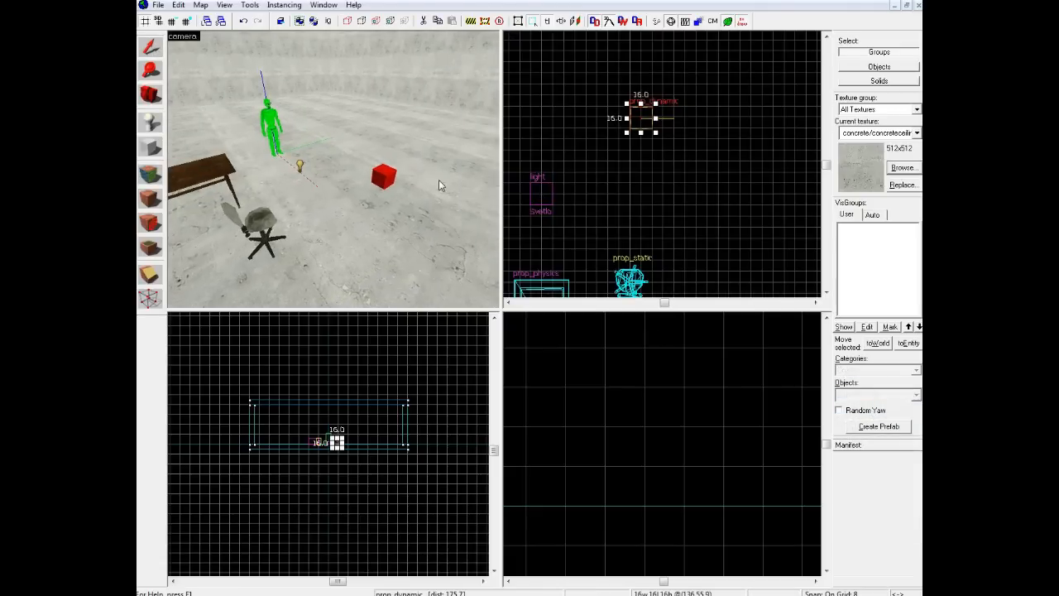
double_click(384, 177)
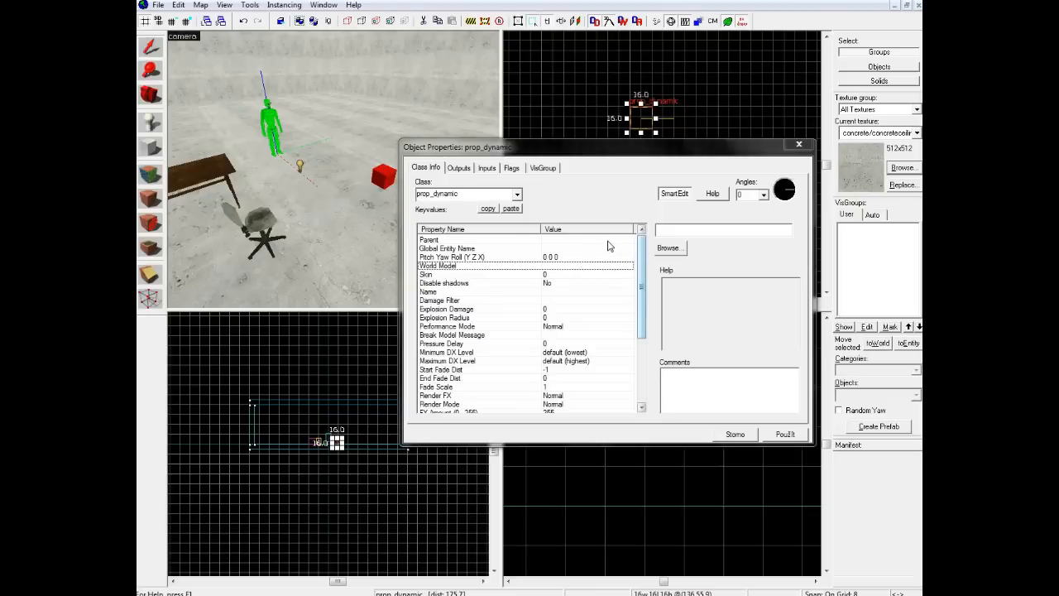
left_click(668, 247)
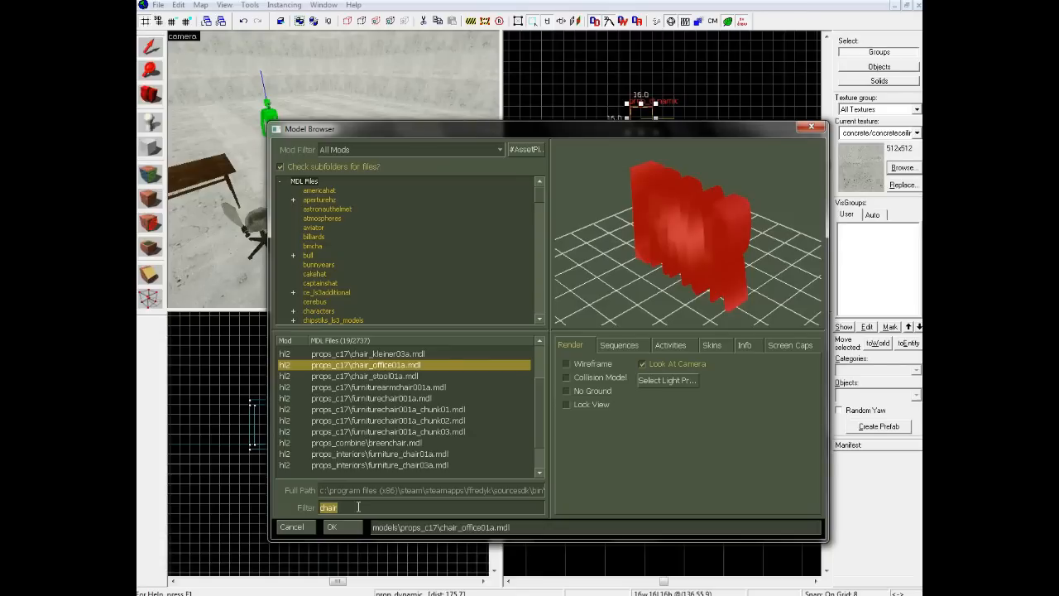
type("vehic")
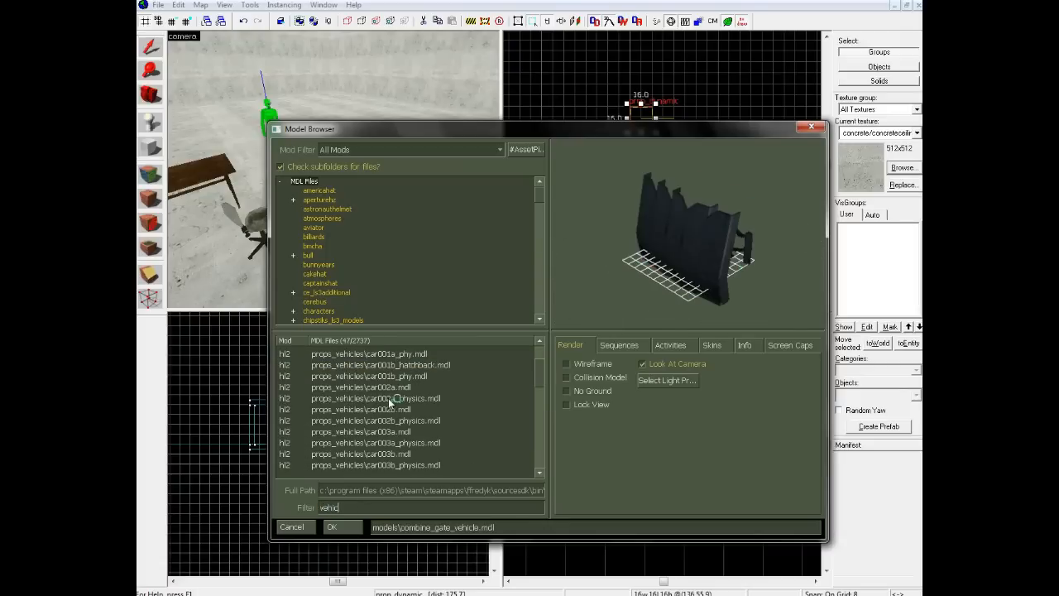
left_click(389, 400)
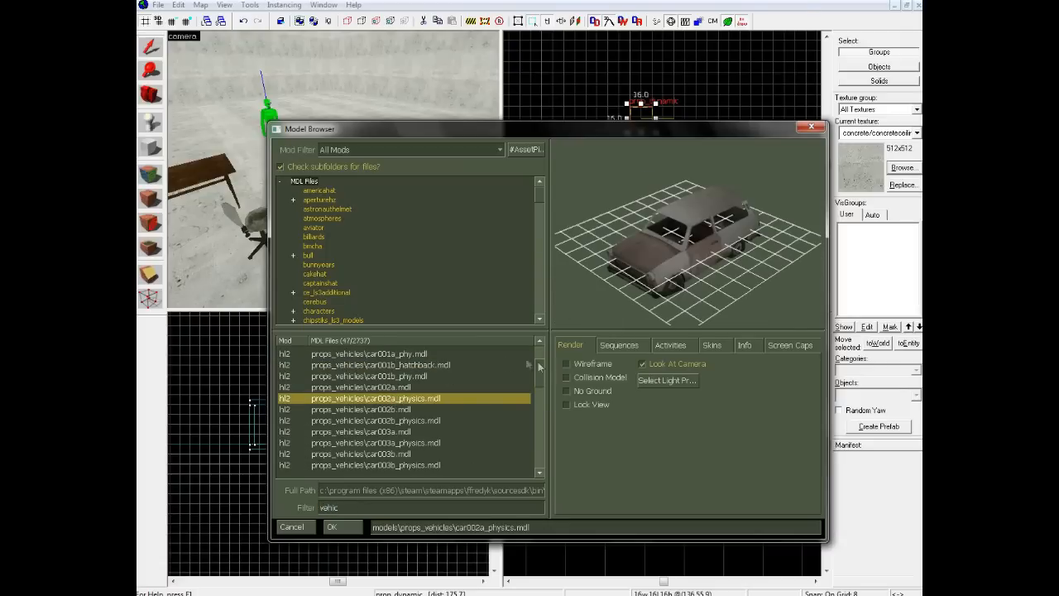
left_click(415, 387)
double_click(415, 386)
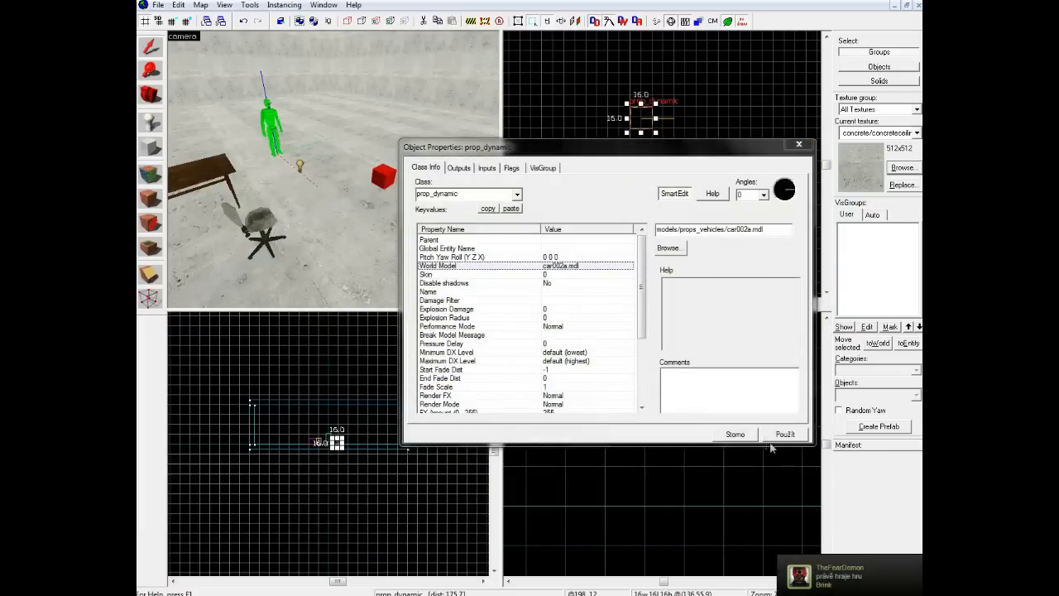
left_click(726, 438)
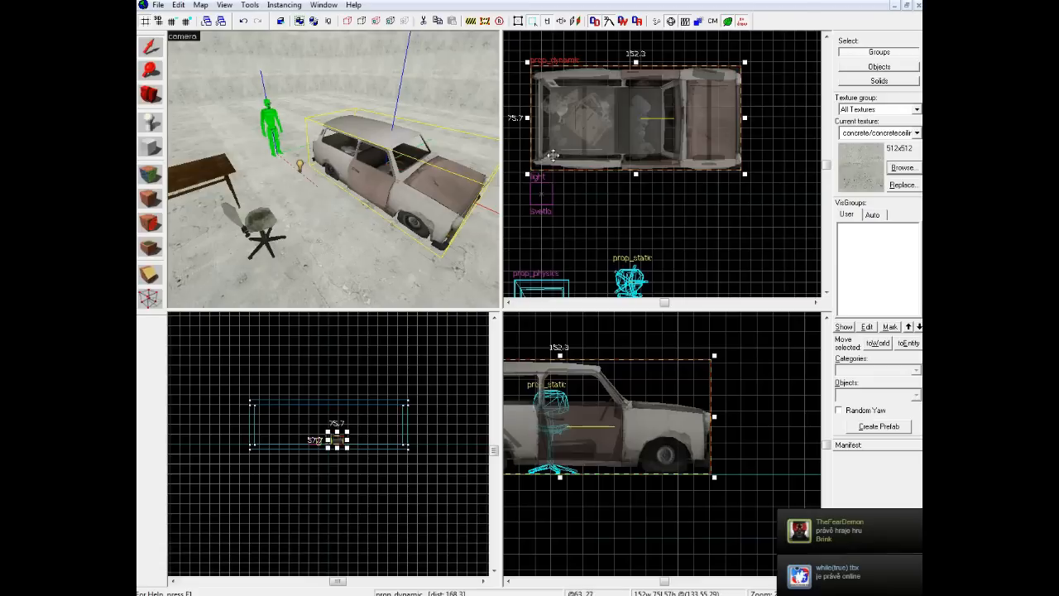
- Move the prop_dynamic car in the top view to open floor away from the light and chair, and deselect it
scroll(658, 153, "down", 5)
left_click_drag(659, 155, 679, 131)
left_click(623, 108)
key("z")
key("s")
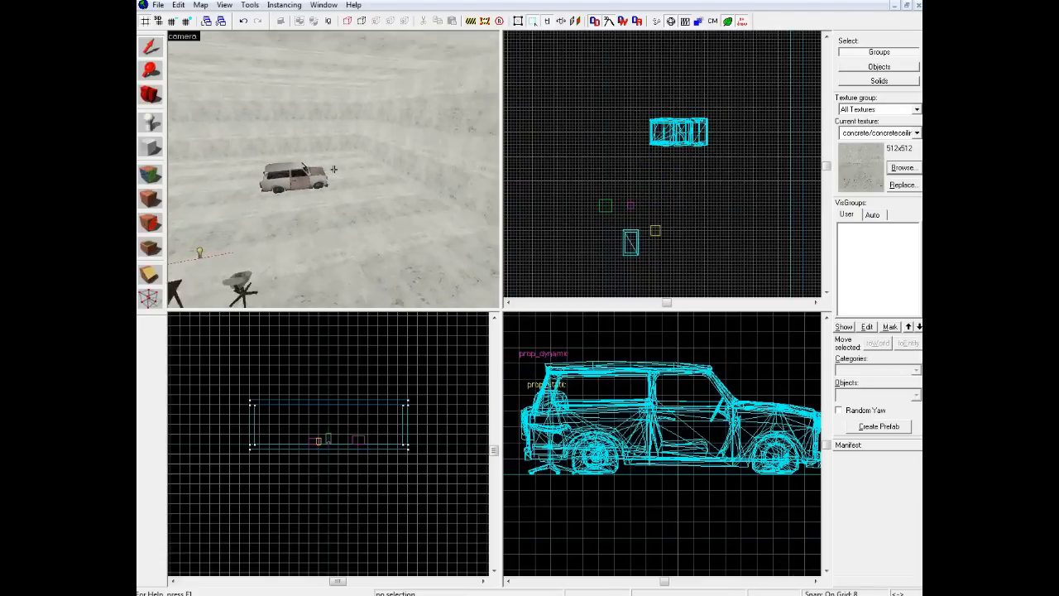
key("z")
- Open the car's properties, check the animation sequences available for its model, and close them
double_click(335, 170)
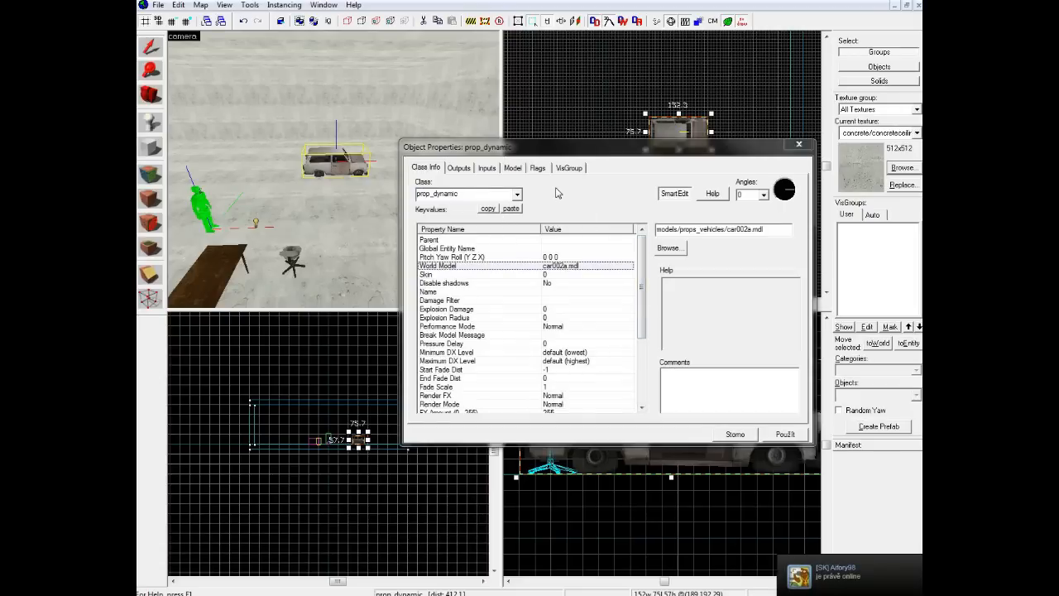
left_click(512, 169)
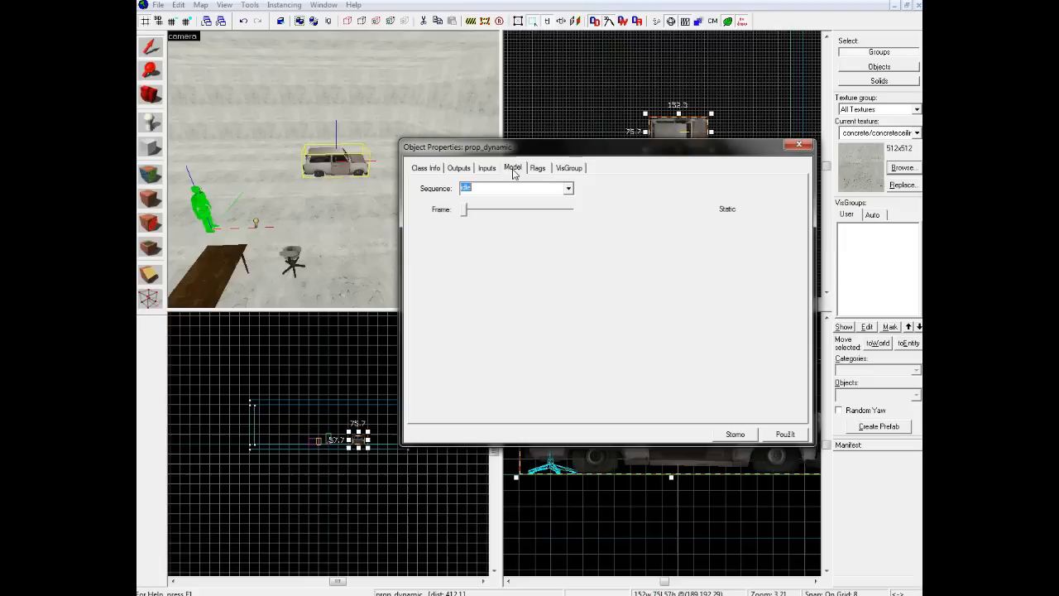
left_click(568, 189)
left_click(569, 190)
left_click(430, 170)
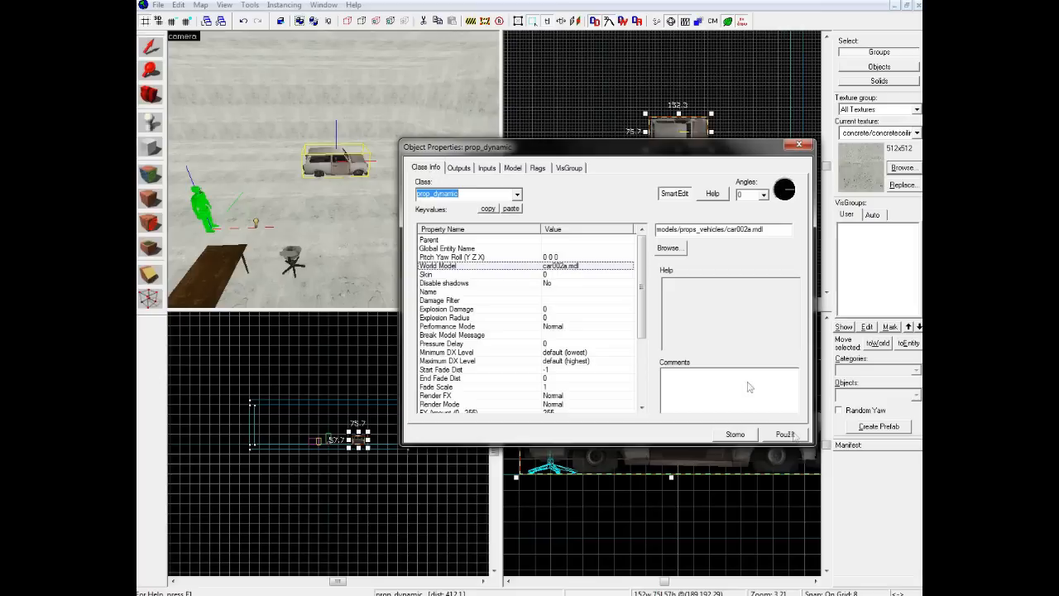
left_click(785, 437)
left_click(733, 434)
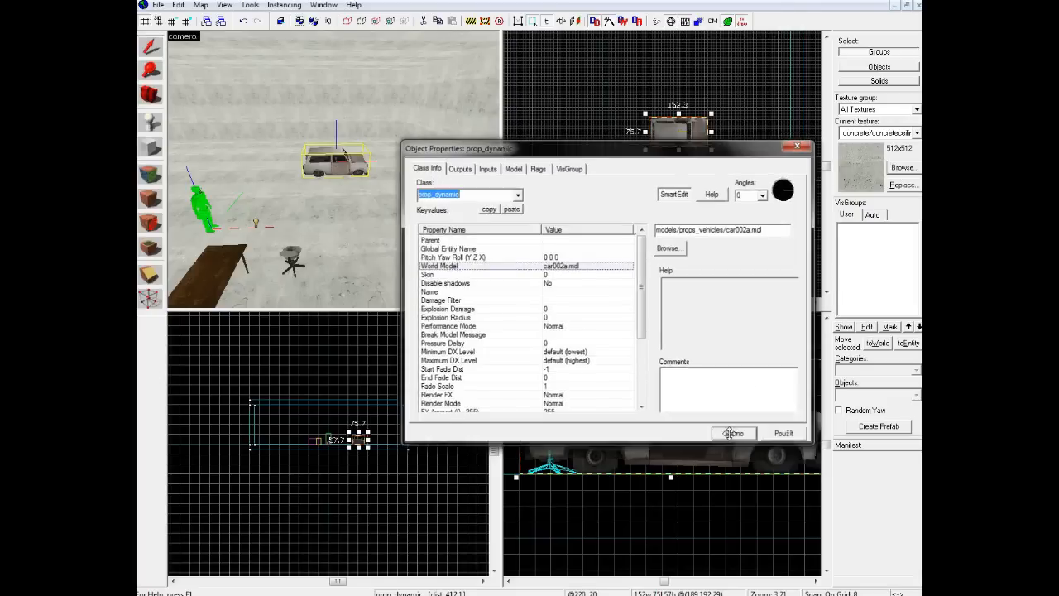
key("z")
key("z")
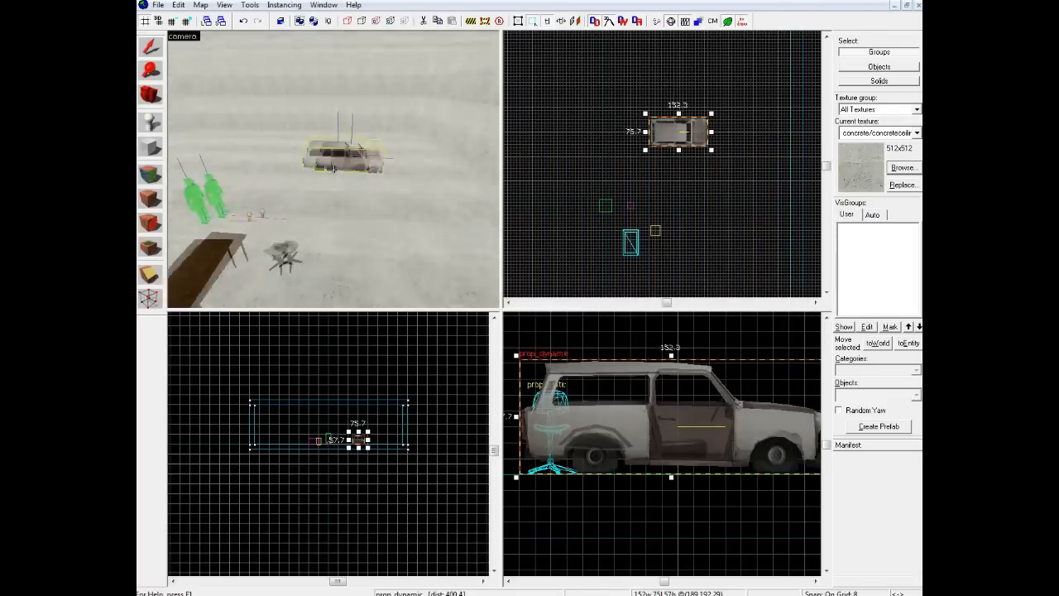
key("z")
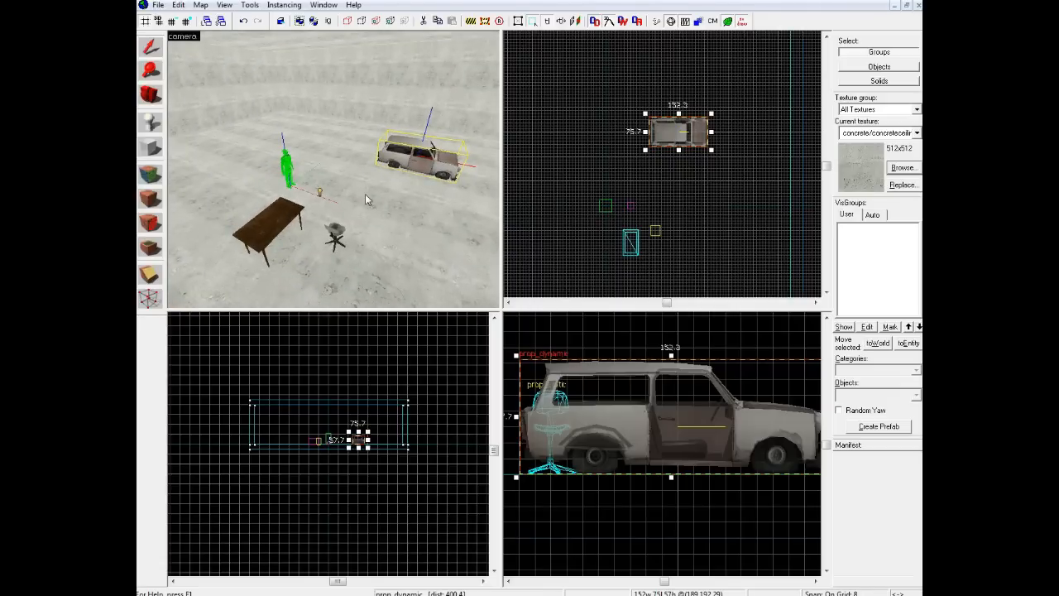
- Reopen the prop_dynamic car's properties to recheck its model's Sequence options, and close the dialog
double_click(415, 164)
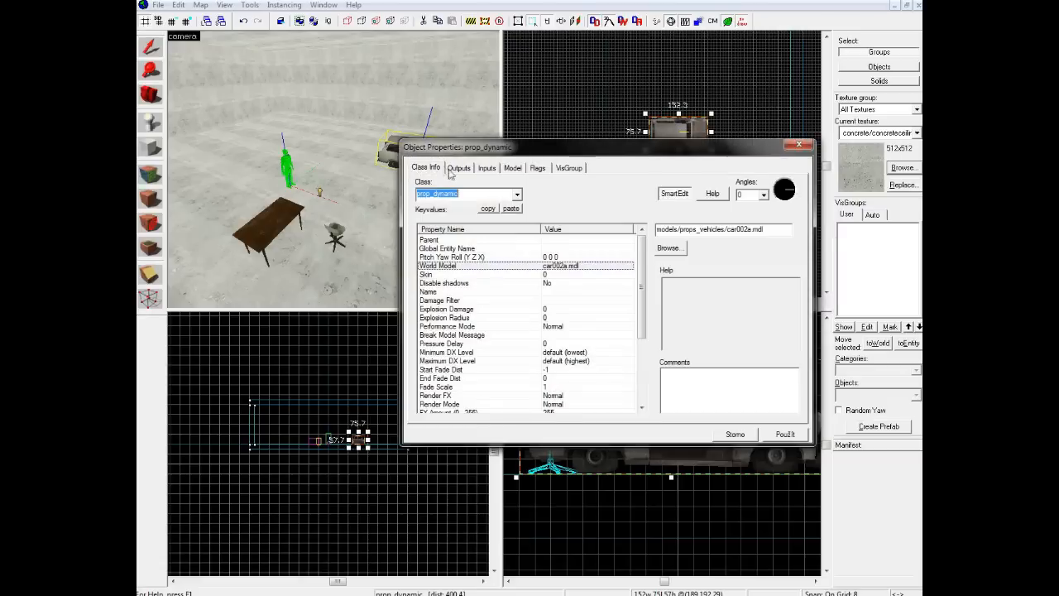
left_click(513, 167)
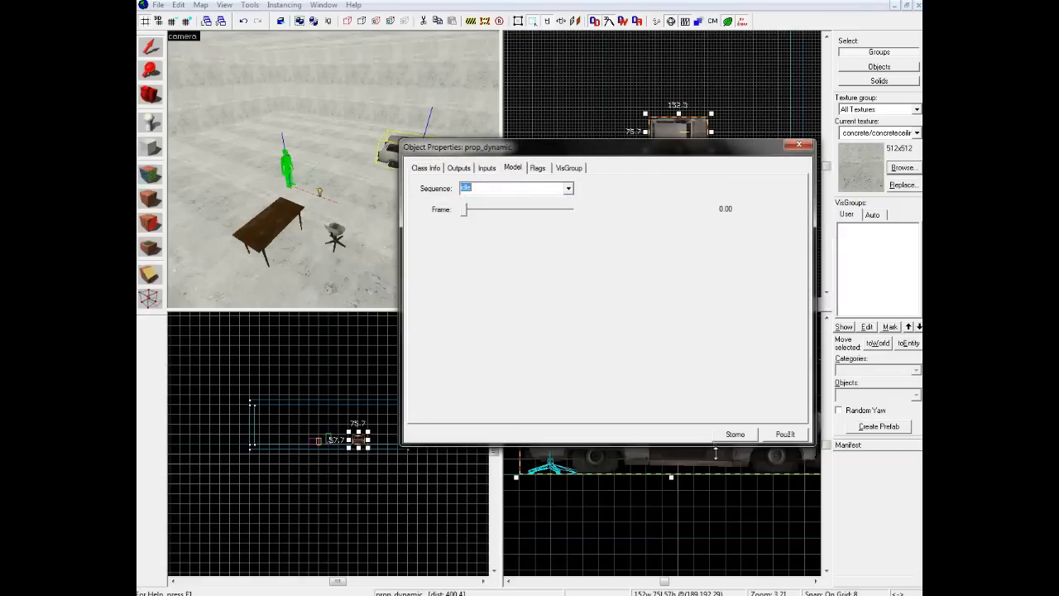
left_click(734, 434)
double_click(419, 164)
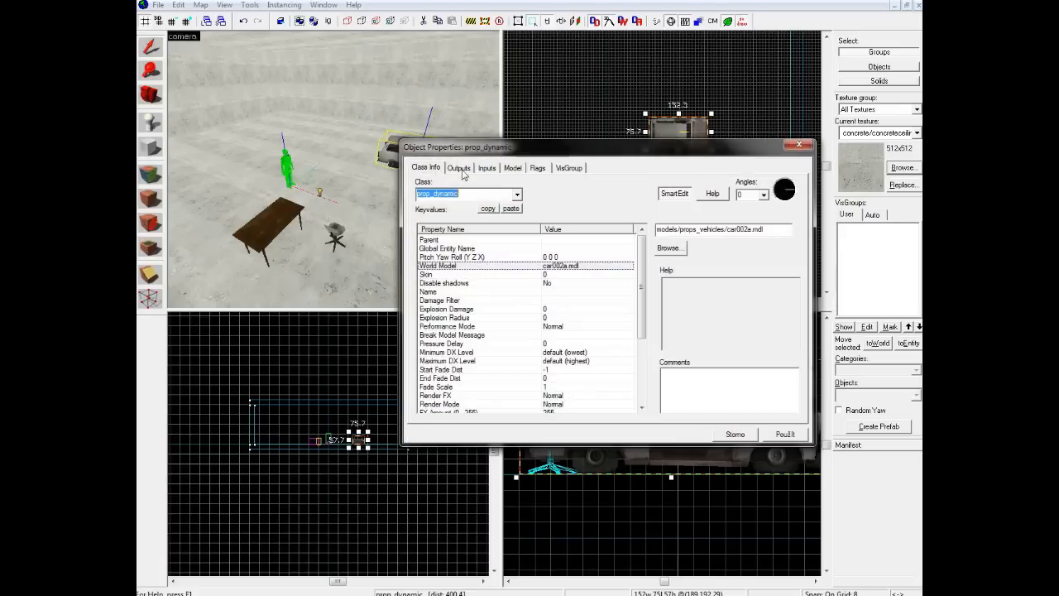
left_click(521, 169)
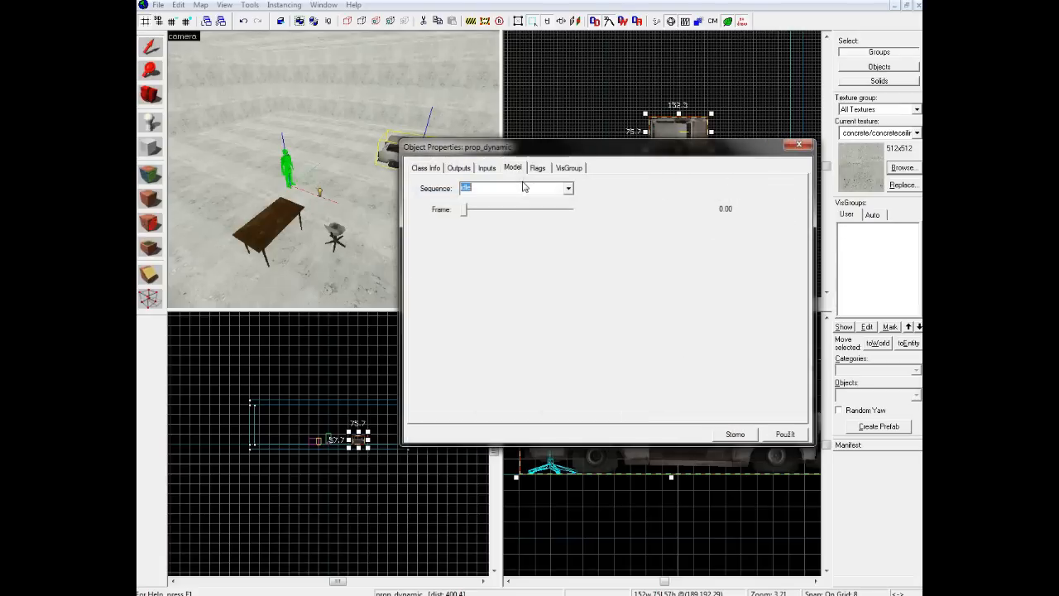
left_click(568, 187)
left_click(570, 200)
left_click(773, 434)
left_click(733, 433)
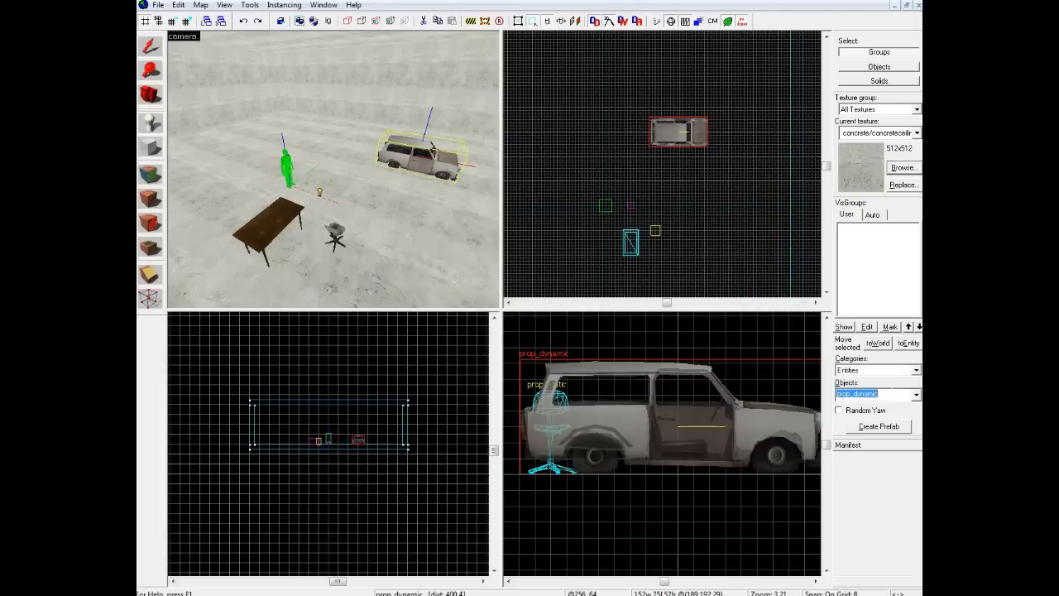
- Place an npc_barney entity on the floor in front of the car
type("npc_ba")
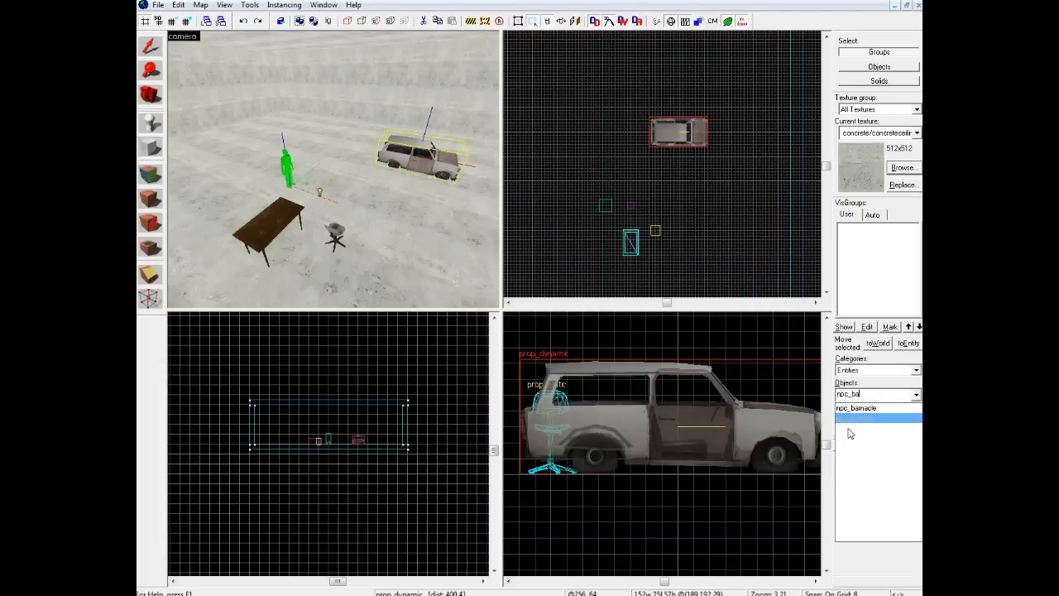
left_click(853, 419)
left_click(433, 220)
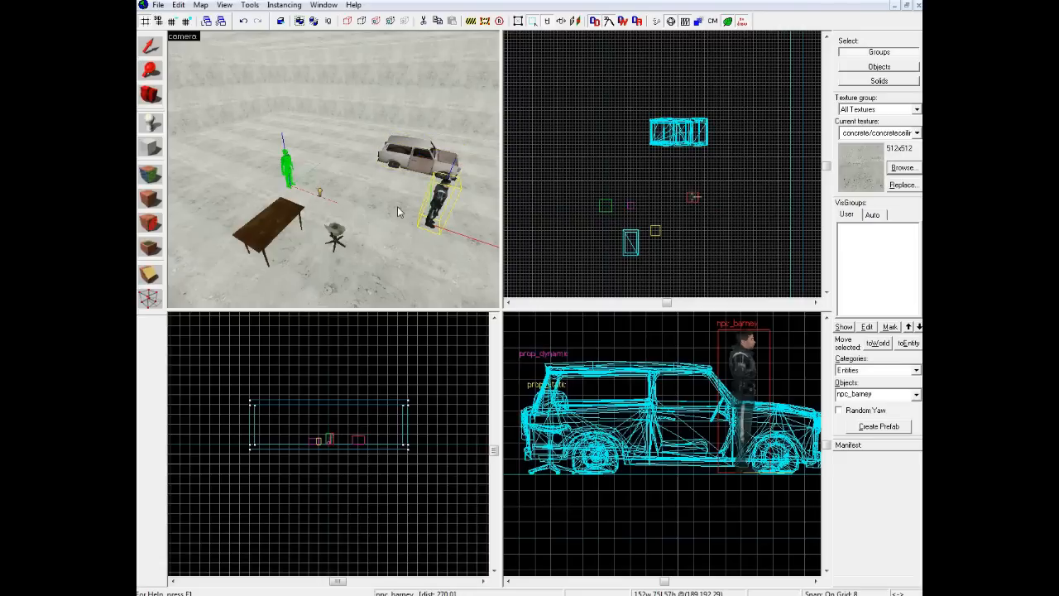
- Set the npc_barney's model sequence to Gesture05, view the pose in the camera view, and close its properties
double_click(439, 214)
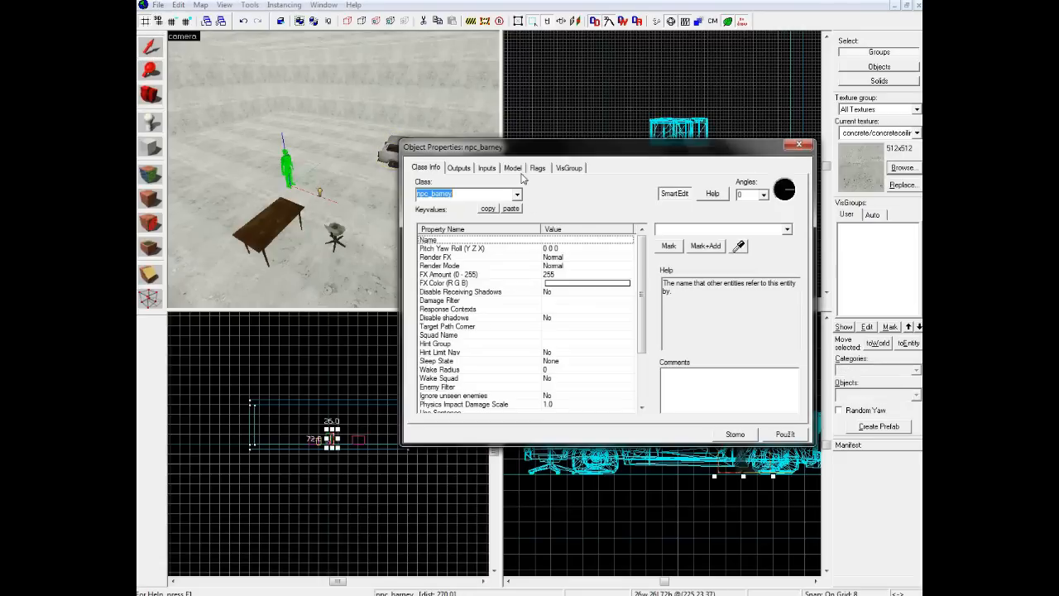
left_click(512, 168)
left_click(568, 189)
left_click_drag(570, 206, 570, 255)
left_click(522, 231)
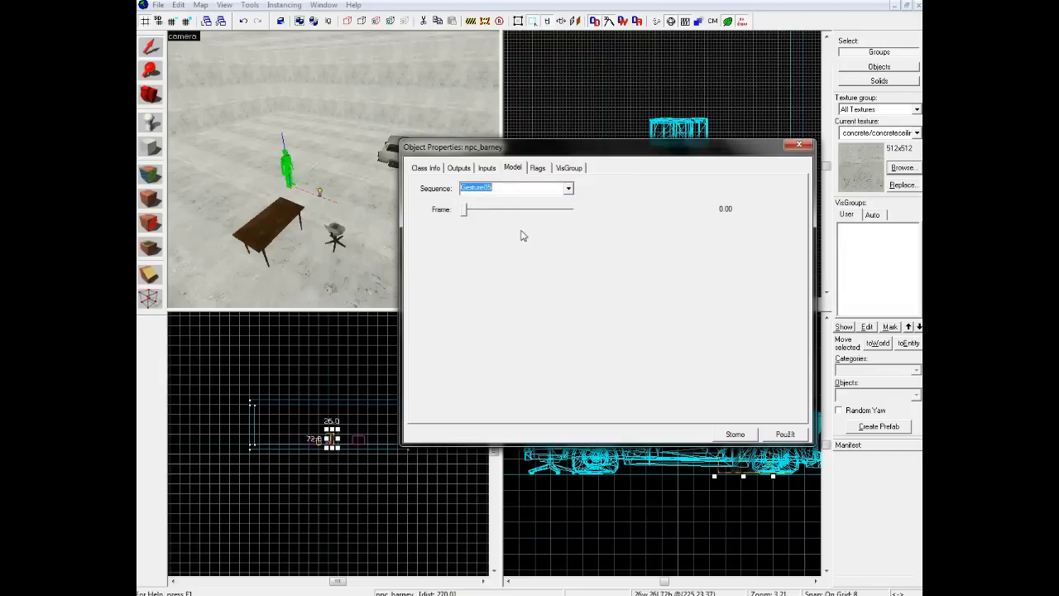
key("z")
key("w")
key("s")
key("z")
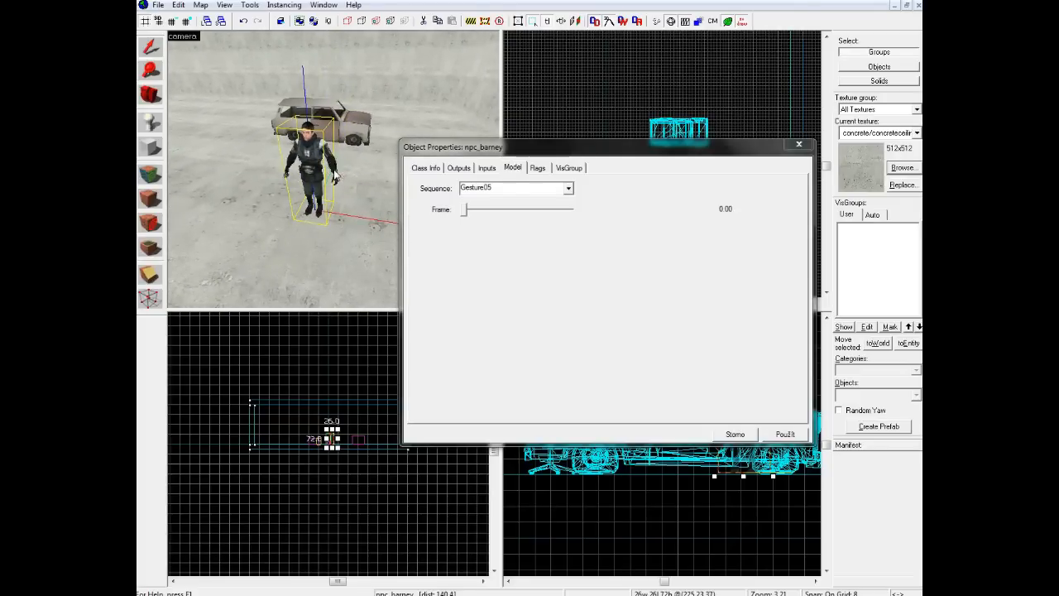
left_click(765, 436)
left_click(736, 434)
- Place a second npc_barney on the floor beside the first one and return to the Selection tool
key("z")
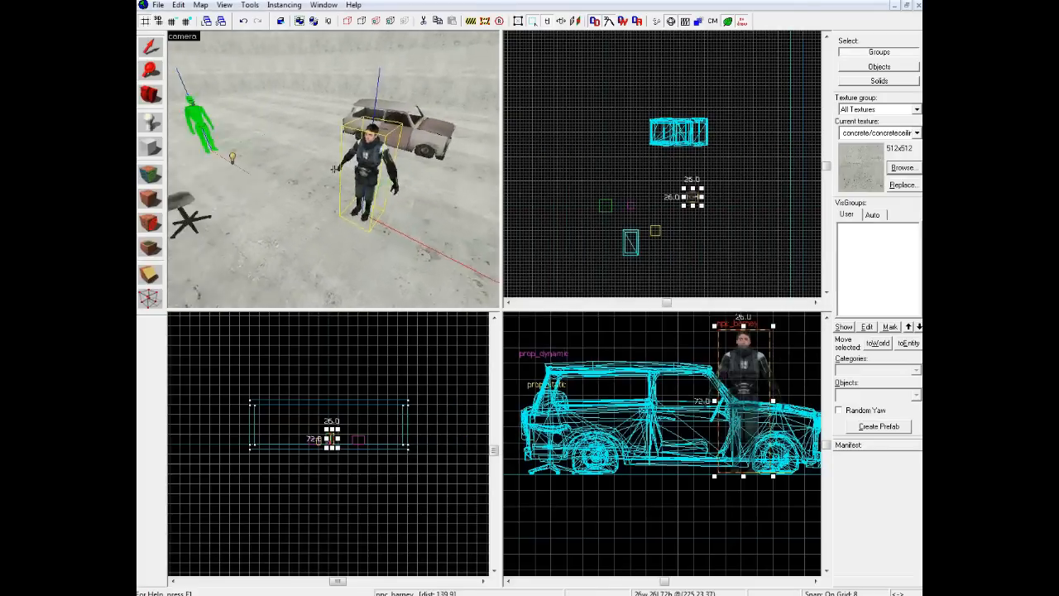
key("w")
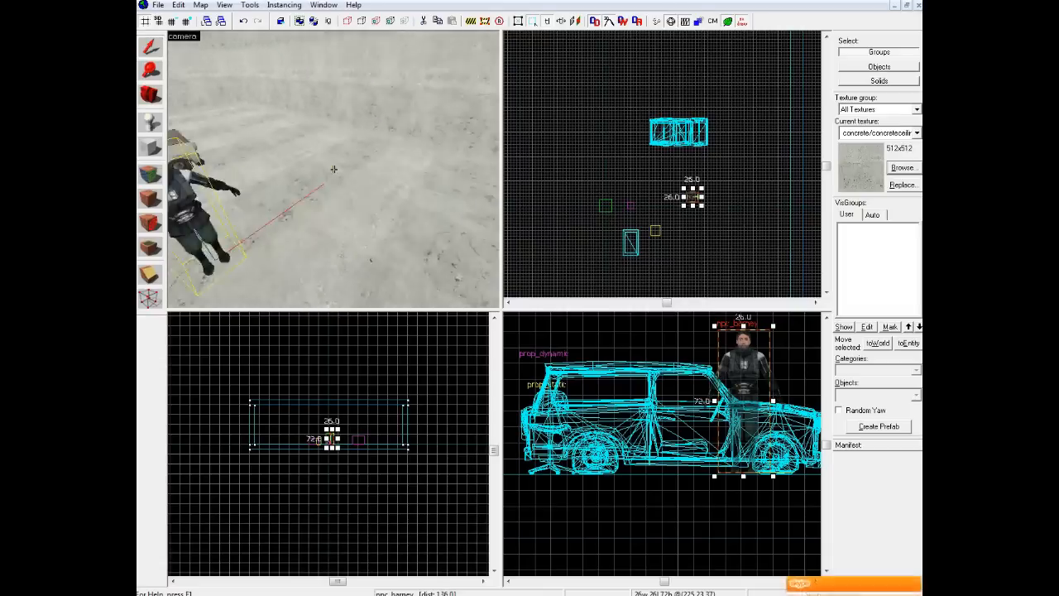
key("s")
key("a")
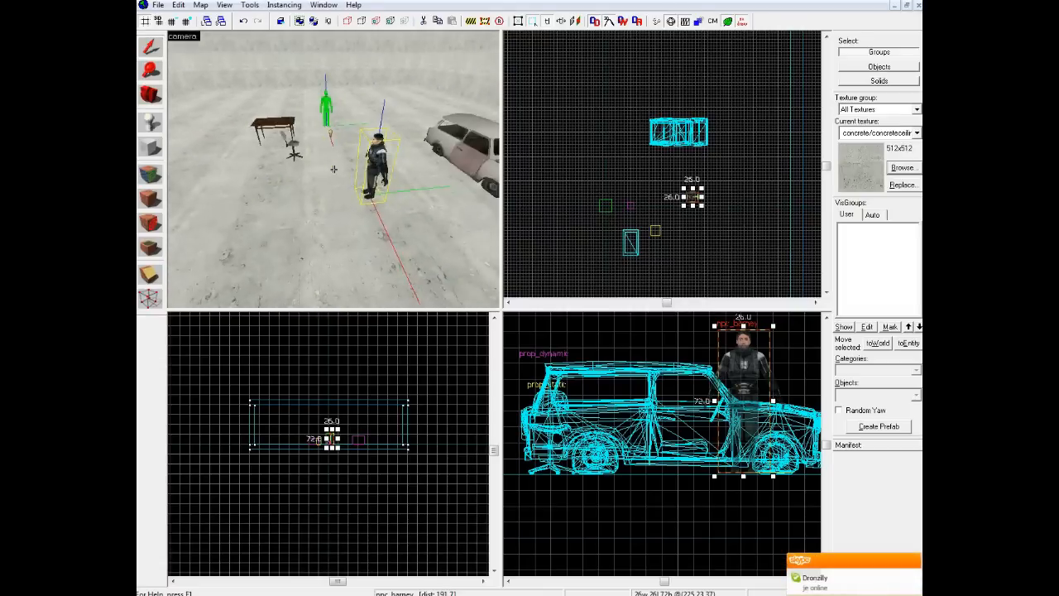
key("d")
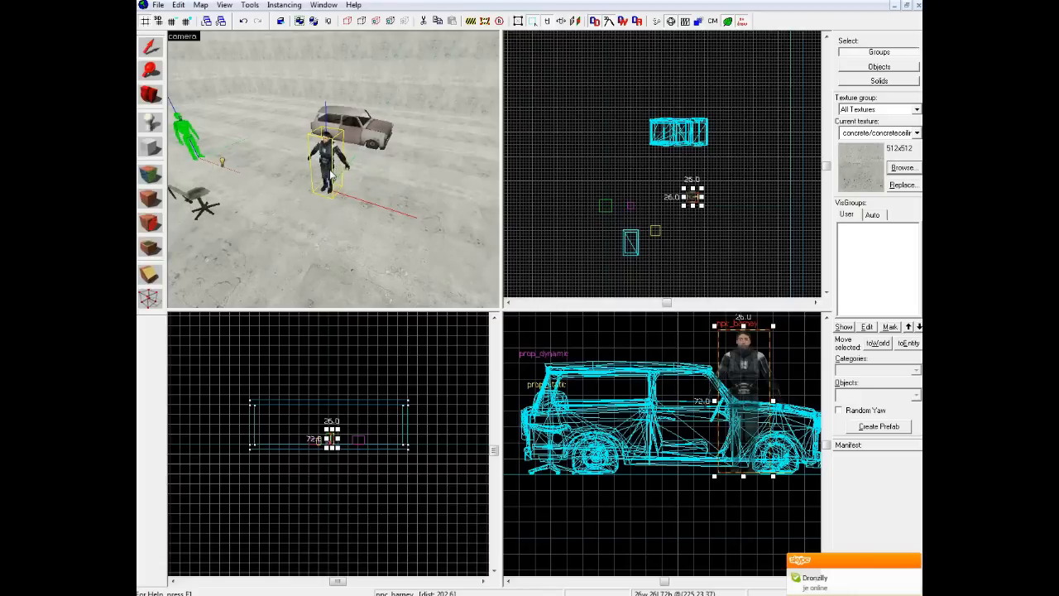
left_click(151, 124)
left_click(371, 203)
left_click(148, 45)
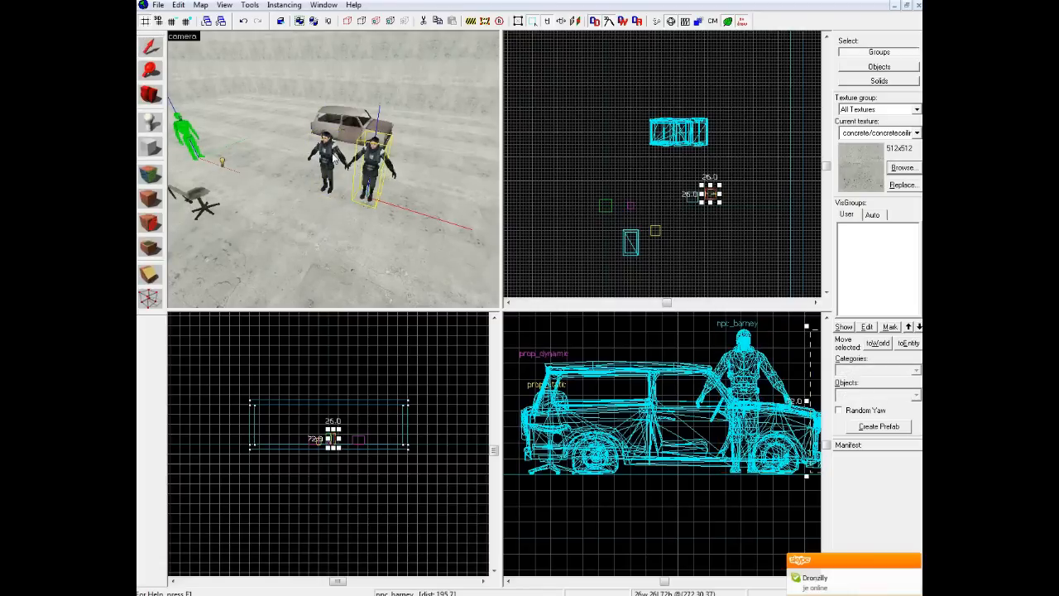
- Set the second npc_barney's model sequence to bg_accentFwd and close its properties
double_click(374, 172)
left_click(512, 168)
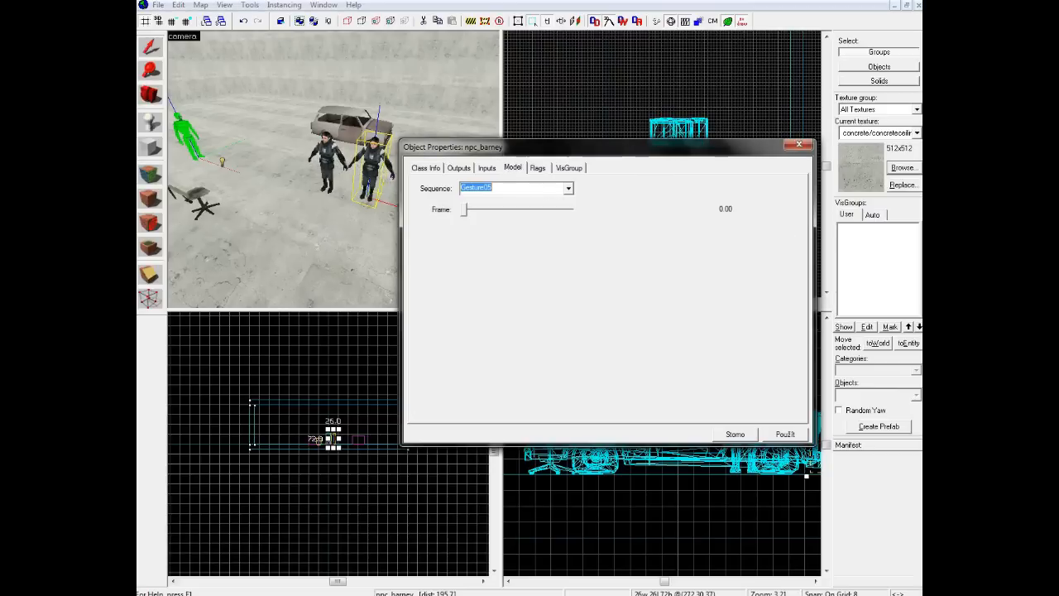
left_click(569, 190)
left_click_drag(570, 252, 570, 203)
left_click(556, 201)
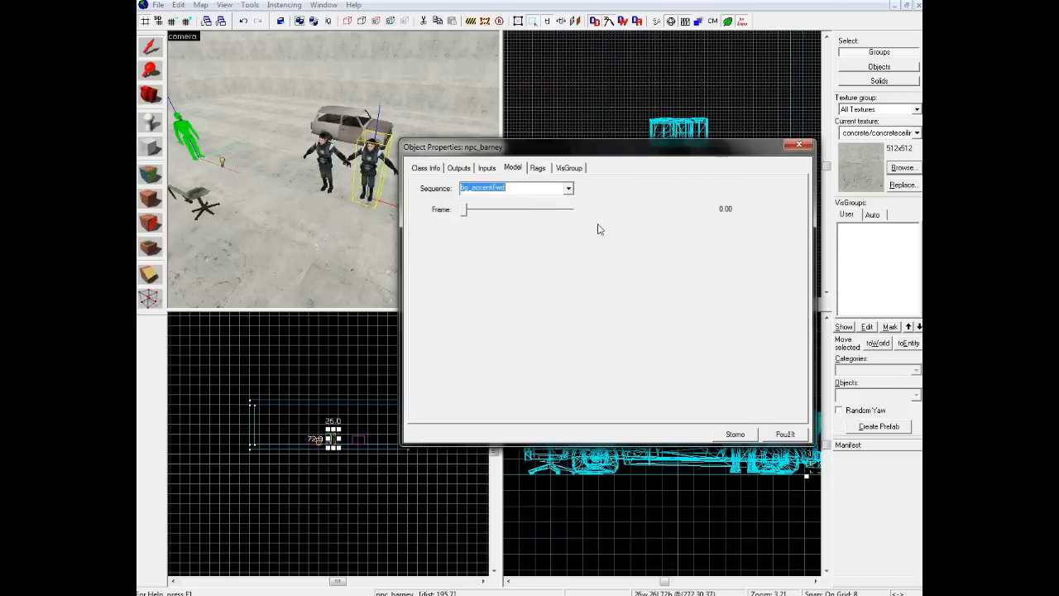
left_click(734, 434)
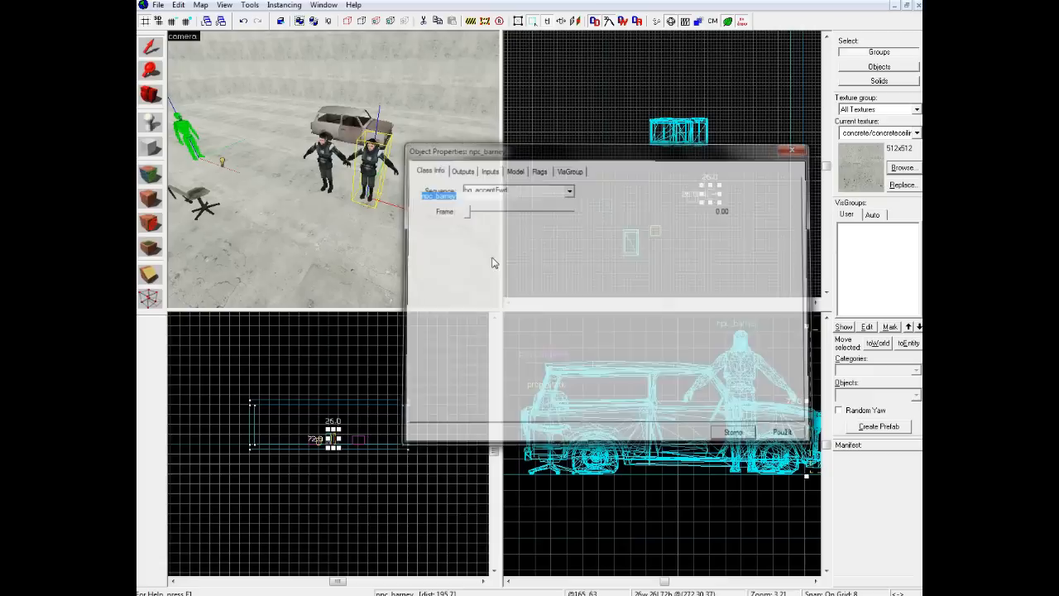
- Delete both npc_barney entities from the room
key("Delete")
left_click(330, 163)
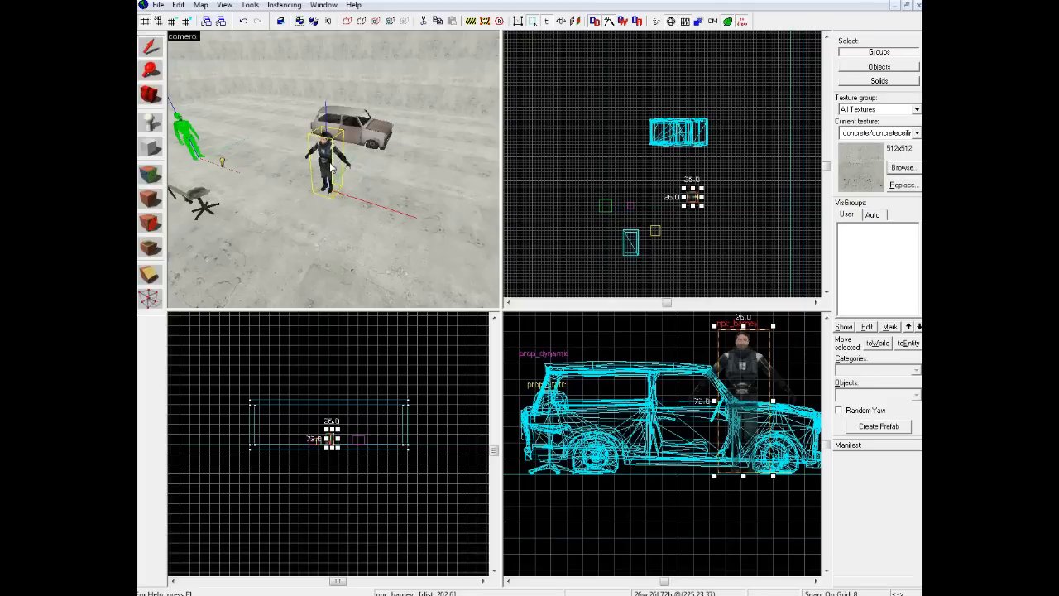
key("Delete")
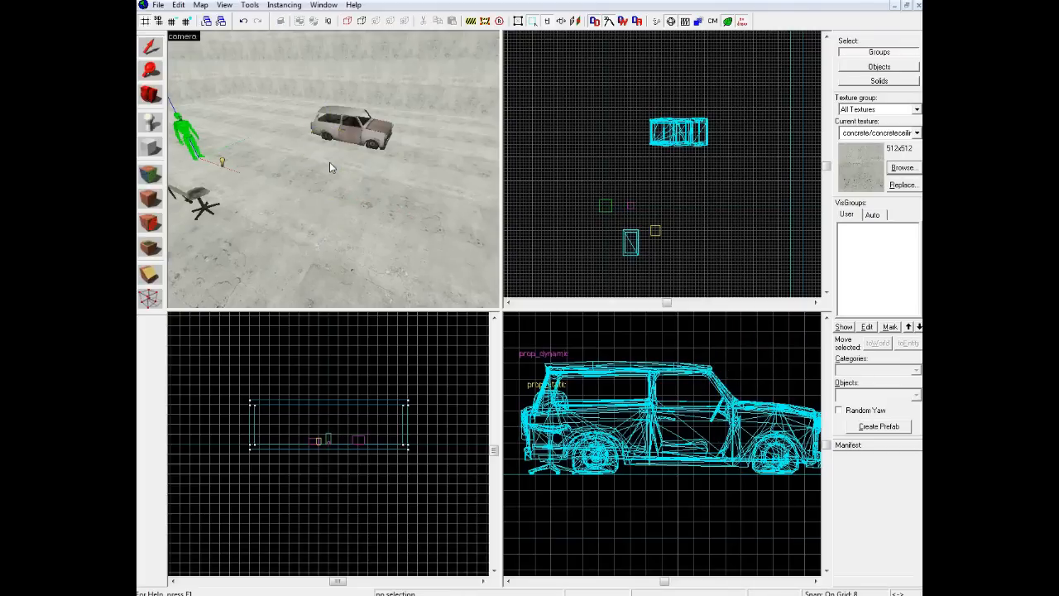
- Fly around the room in the camera view to inspect the table, office chair, player start, light and car
key("z")
key("a")
key("z")
key("z")
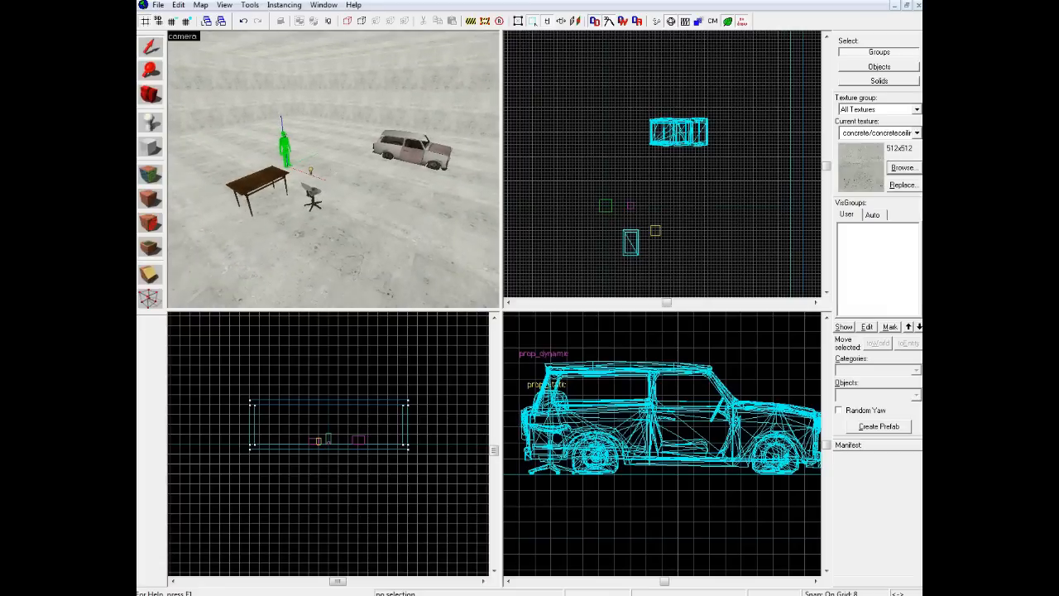
key("w")
key("w")
key("s")
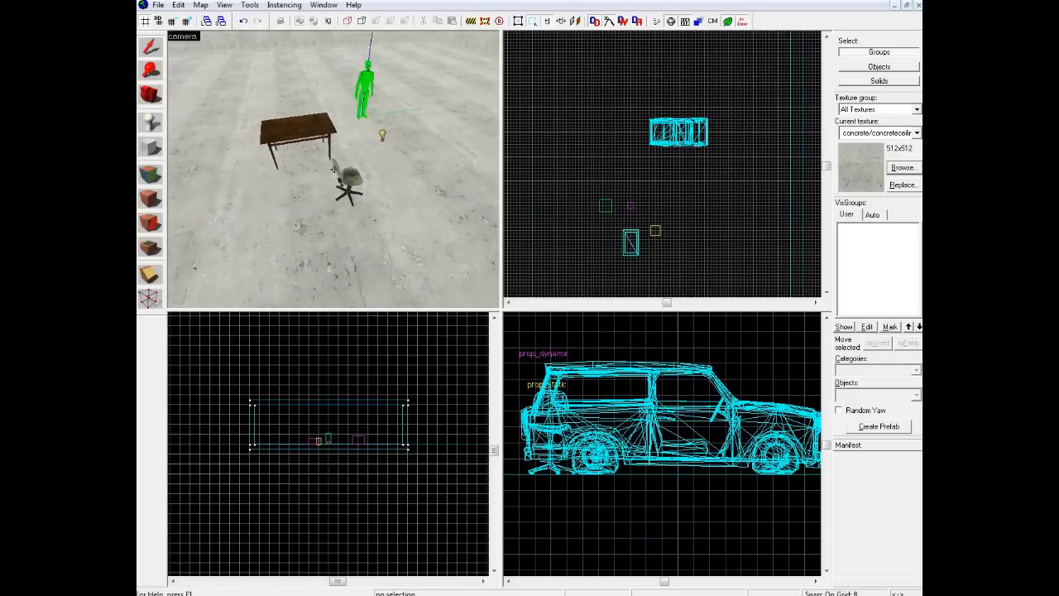
key("w")
key("a")
key("w")
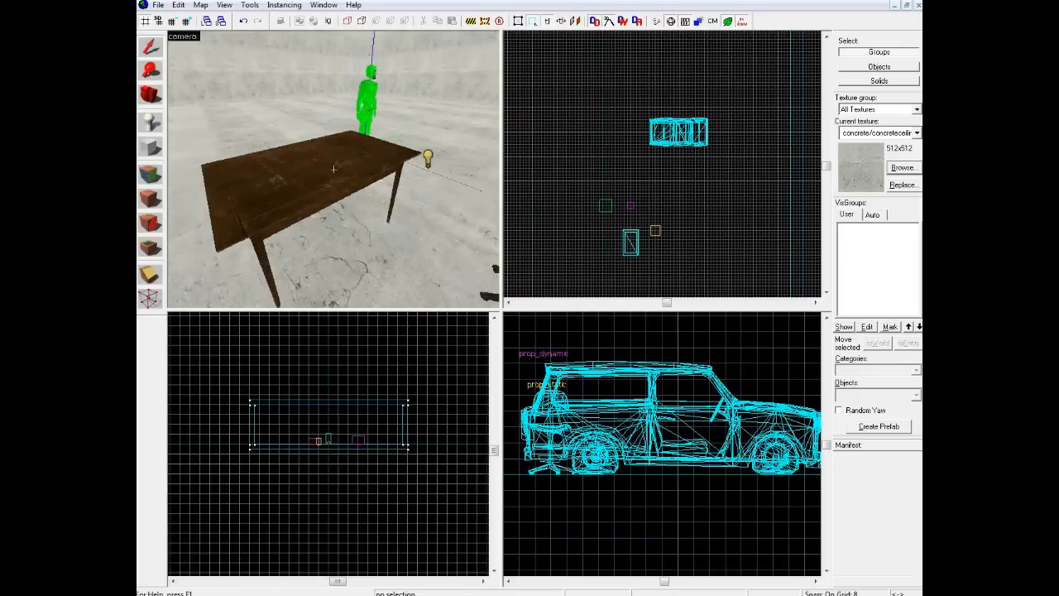
key("s")
key("w")
key("a")
key("a")
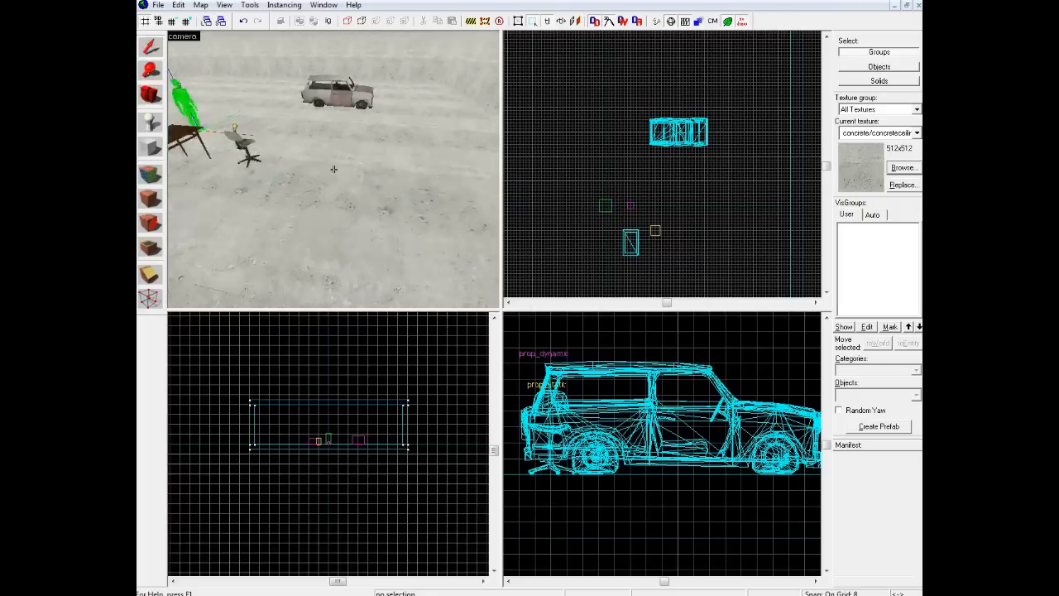
key("d")
key("s")
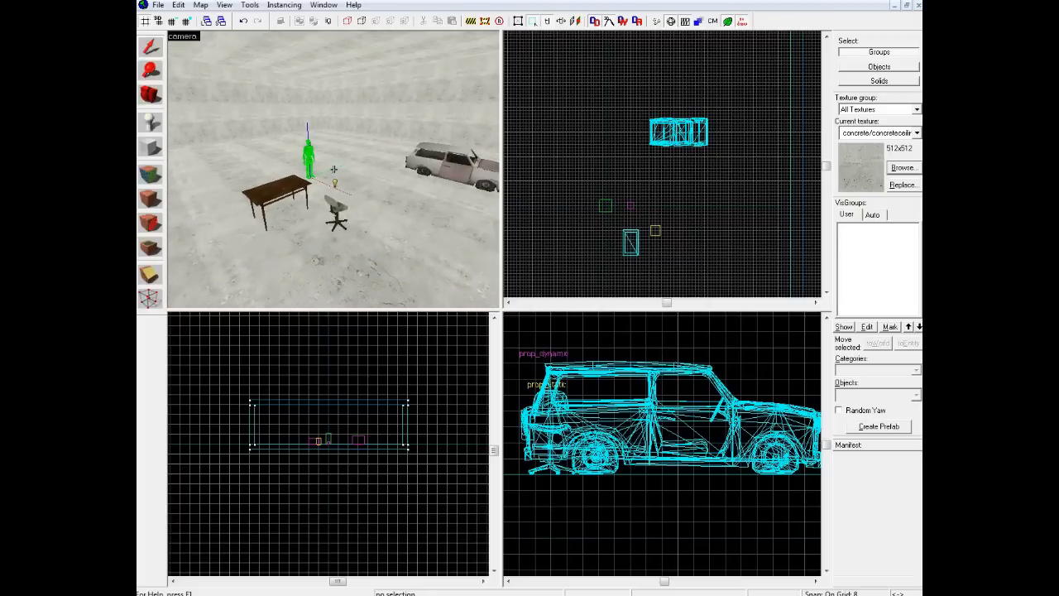
key("d")
key("z")
key("w")
- Draw a wall block 8 units thick and 480 units long from beside the player start to the room's outer wall
left_click(149, 147)
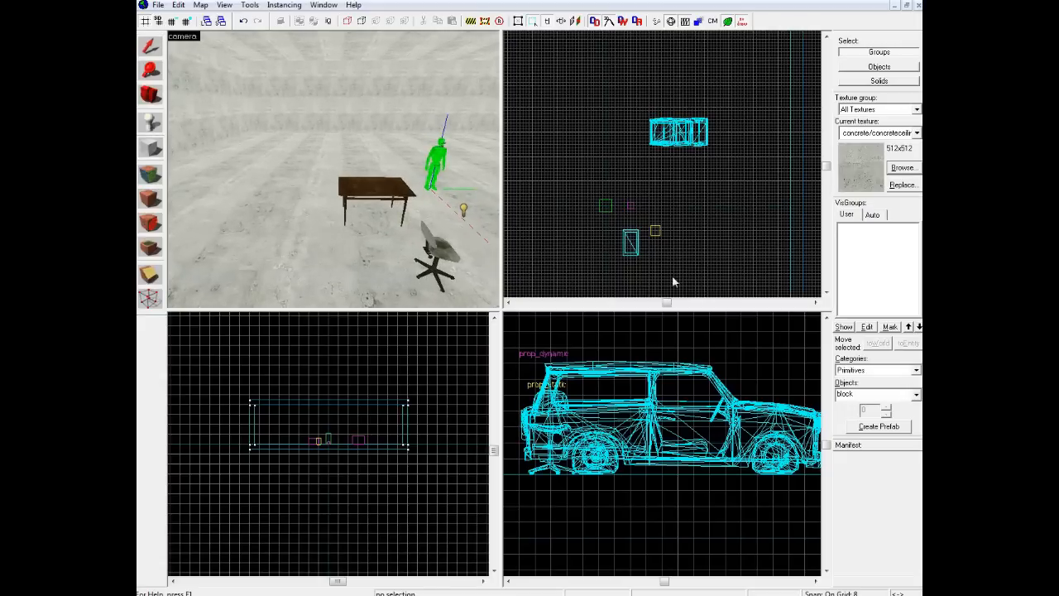
scroll(716, 371, "down", 4)
scroll(686, 248, "down", 5)
scroll(687, 278, "up", 10)
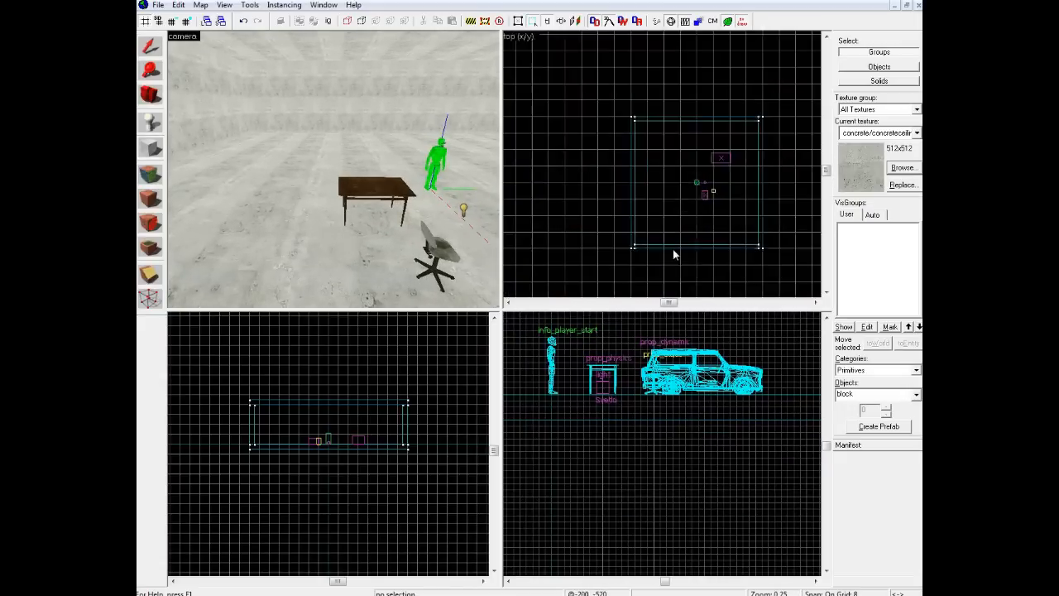
scroll(624, 170, "down", 1)
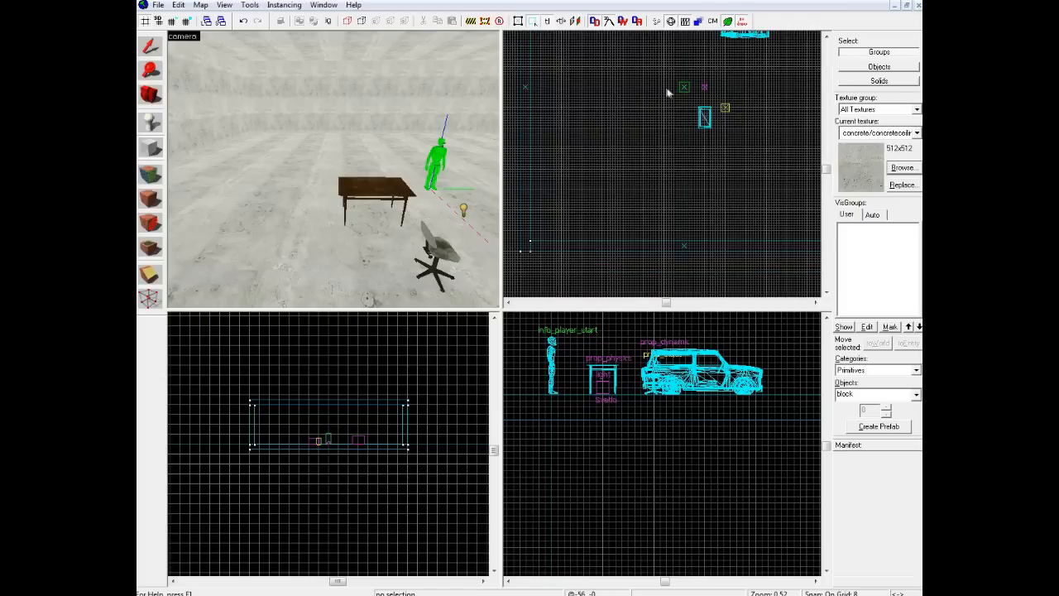
left_click_drag(661, 88, 662, 244)
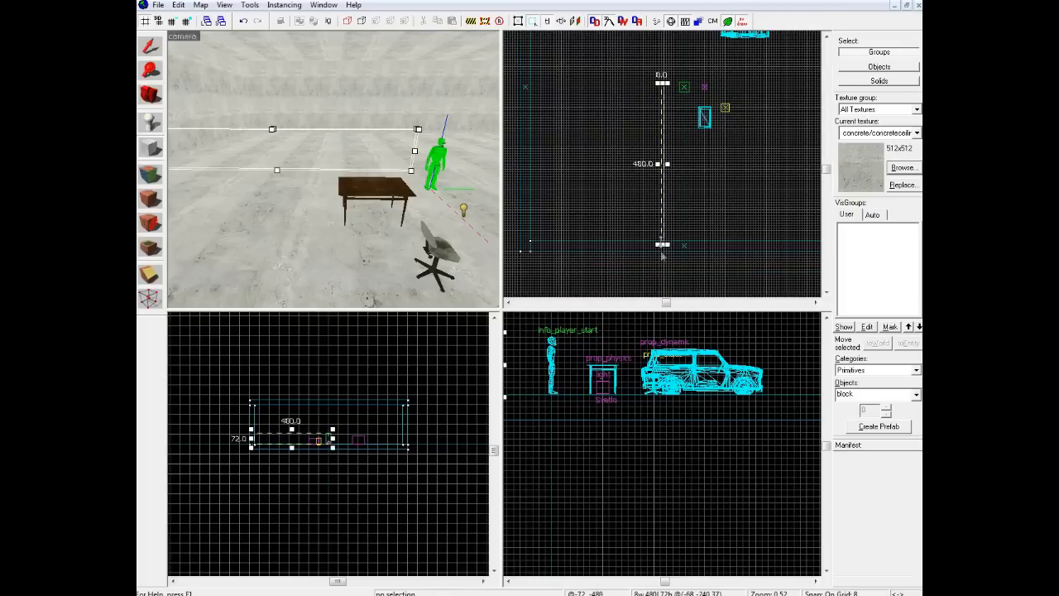
scroll(668, 248, "down", 2)
scroll(667, 206, "up", 8)
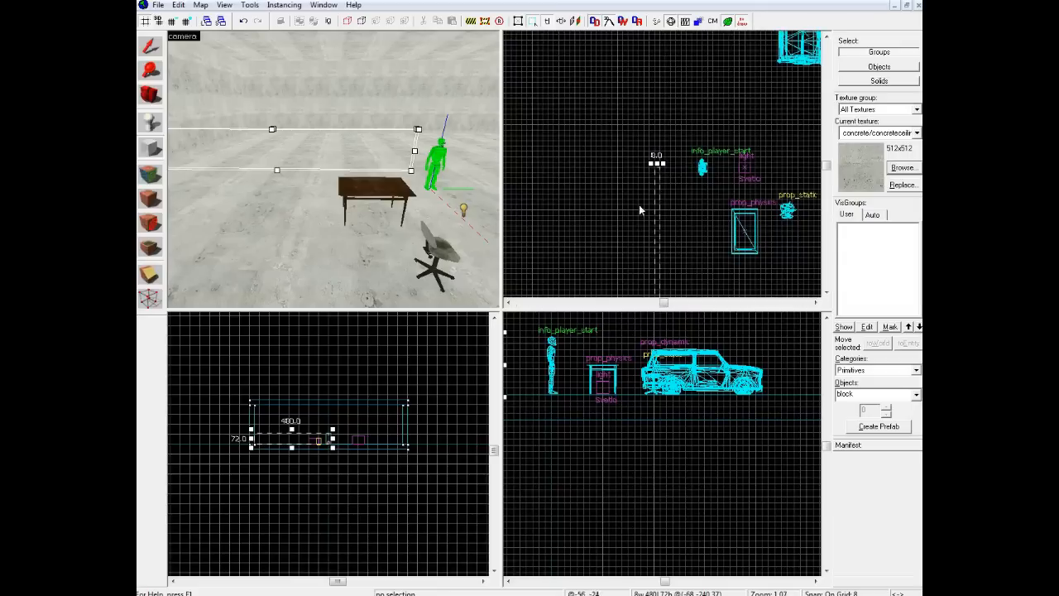
- Raise the new wall block up to the ceiling, 255 units high, and create the solid
scroll(290, 427, "up", 5)
left_click_drag(290, 424, 293, 355)
right_click(296, 389)
left_click(318, 397)
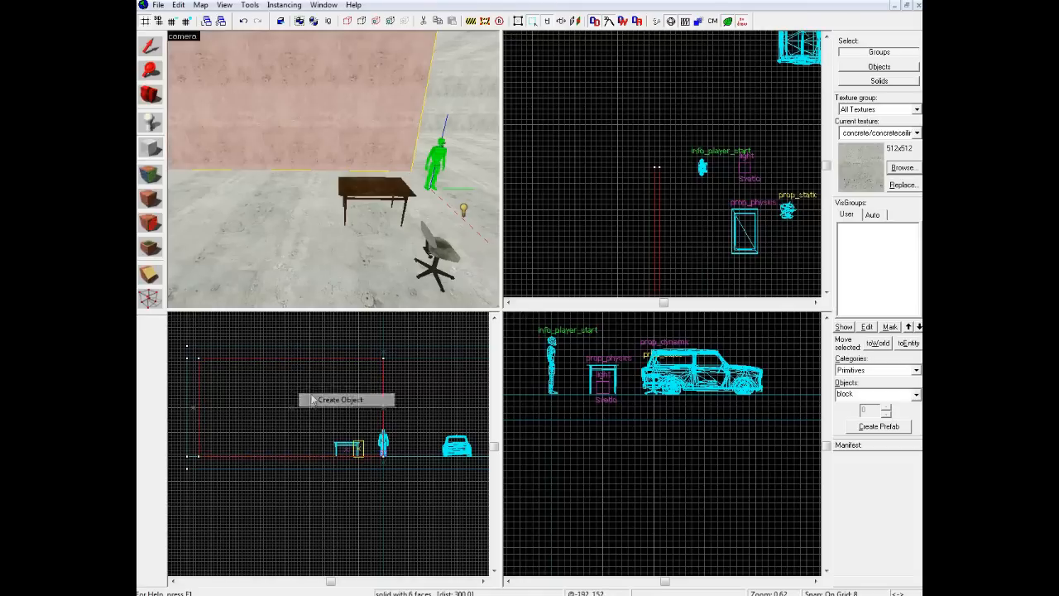
- Duplicate the wall beside the original and rotate the copy 90 degrees about Z
left_click(150, 47)
left_click_drag(656, 221, 552, 67, "shift")
key("ctrl+m")
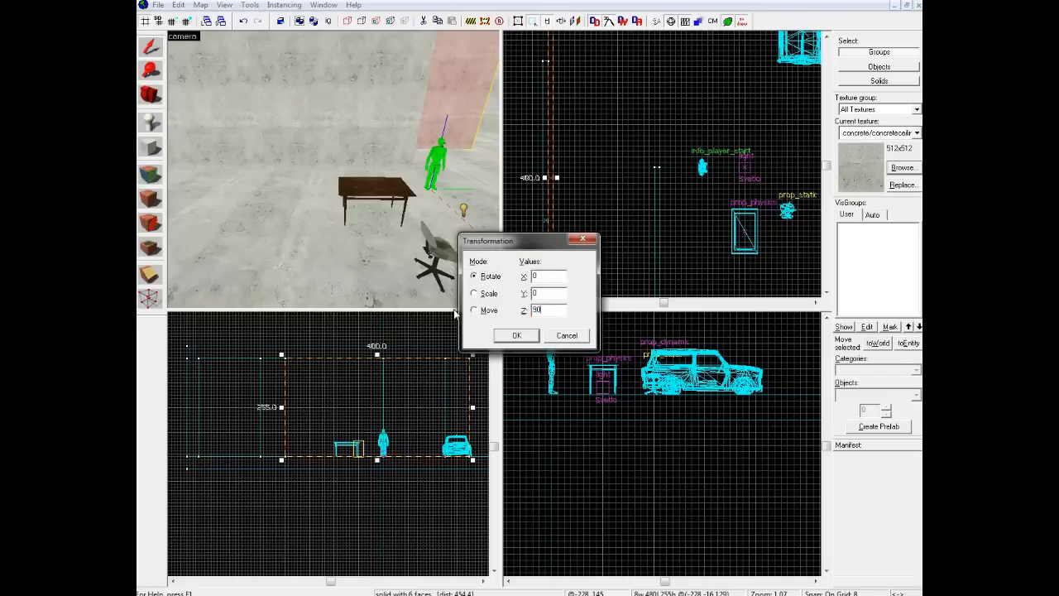
key("Return")
- Delete the surplus unrotated copy of the wall
scroll(720, 184, "down", 6)
key("z")
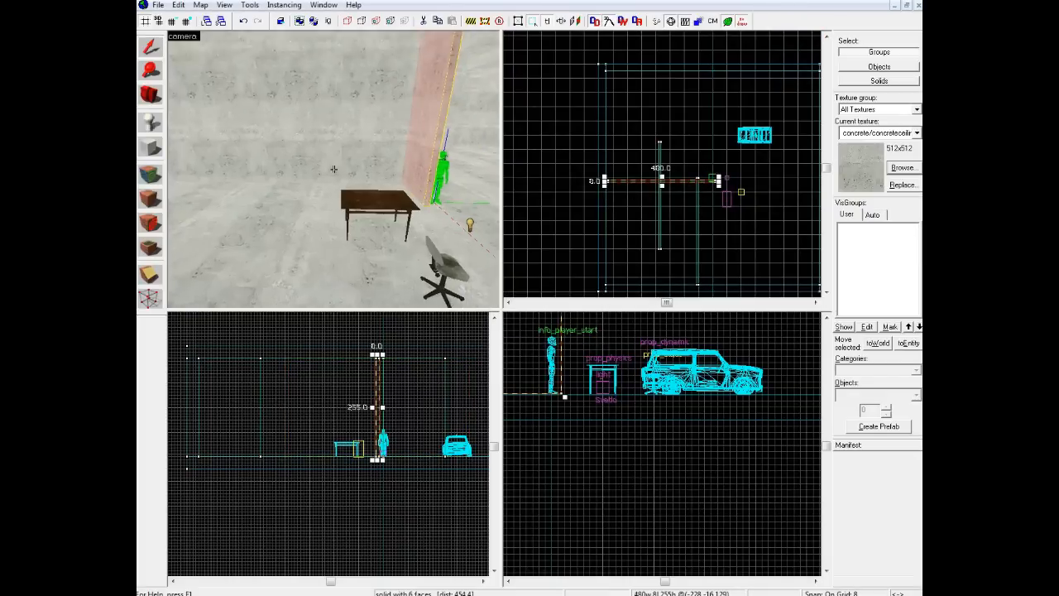
key("w")
key("z")
left_click(333, 170)
key("Delete")
- Fit the rotated wall between the room's side wall and the first wall, shortening its free end to form a corner
left_click(445, 193)
scroll(684, 181, "up", 1)
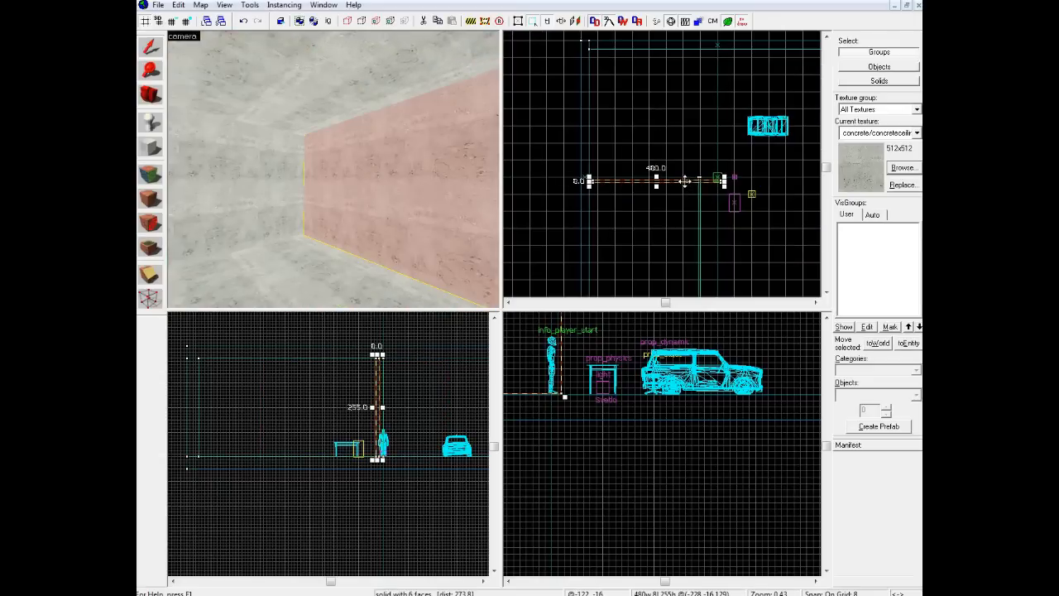
scroll(687, 181, "up", 3)
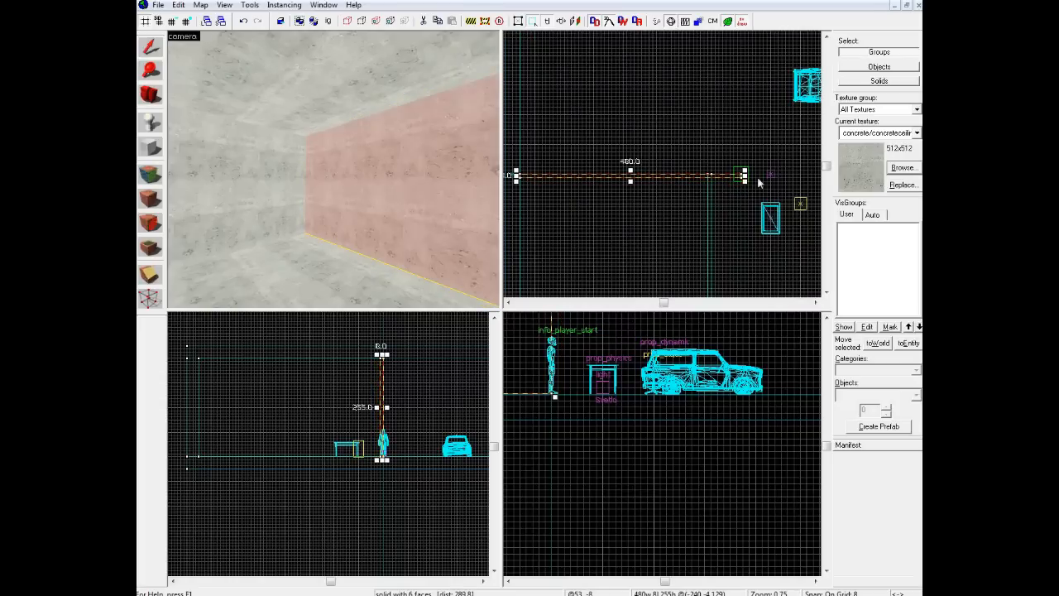
left_click_drag(743, 175, 709, 176)
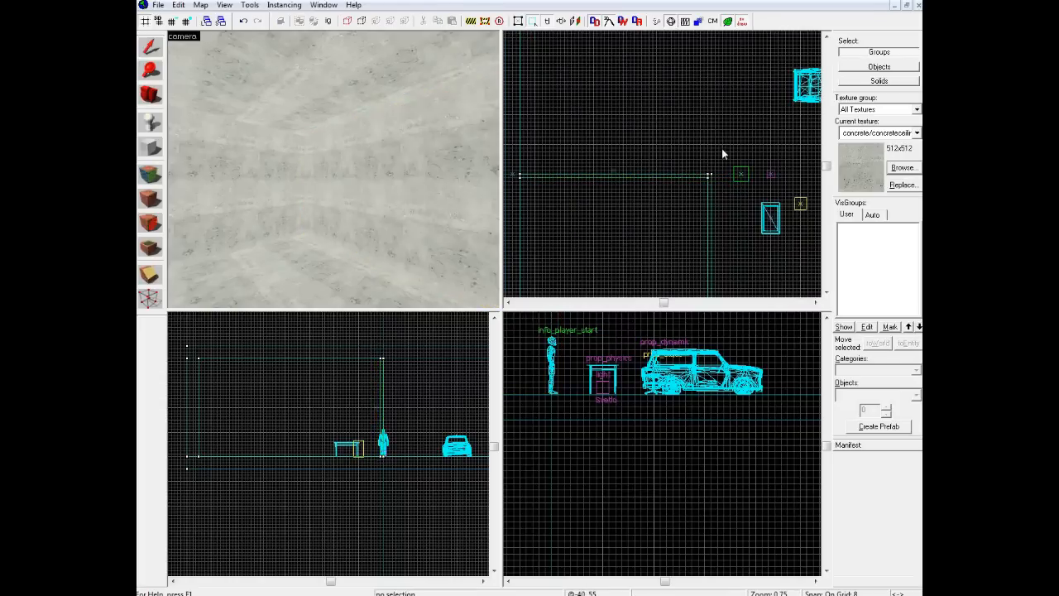
- Split the first wall with the Clipping tool 64 units from the corner, keeping both pieces
left_click(333, 169)
key("s")
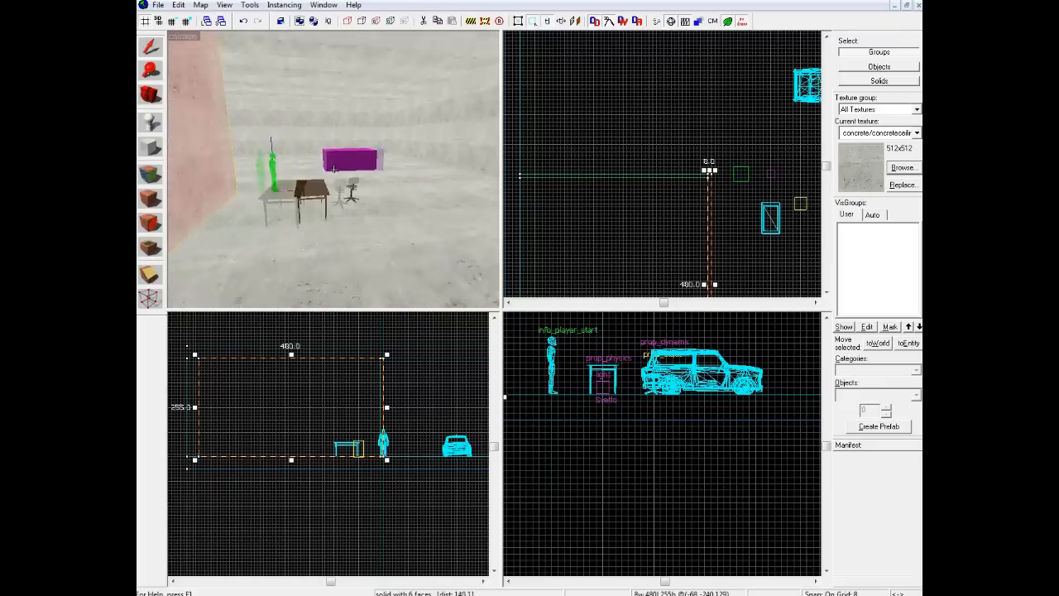
key("w")
key("z")
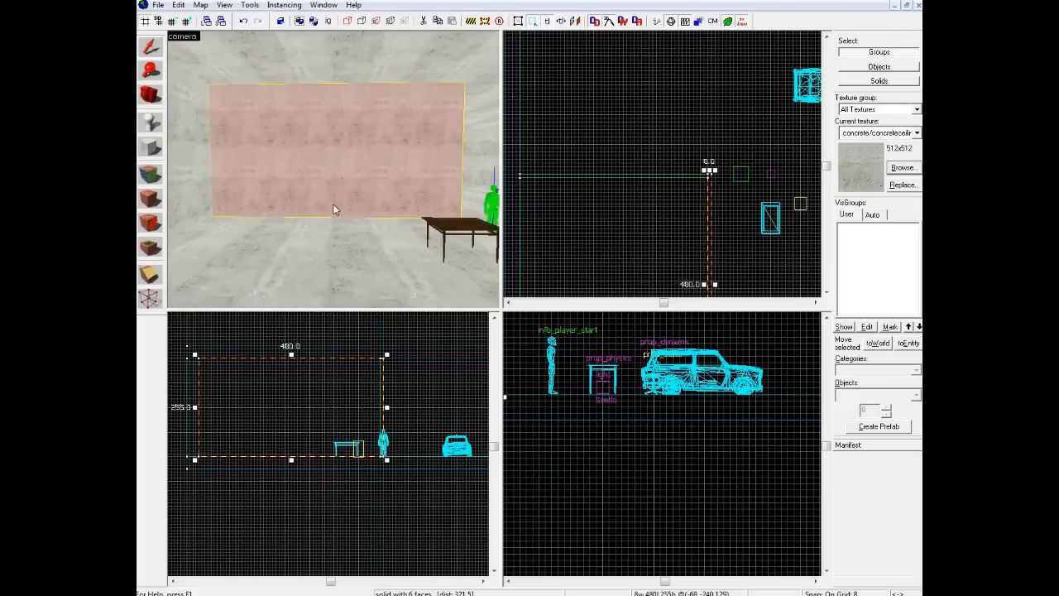
left_click(150, 274)
scroll(768, 177, "down", 4)
scroll(758, 225, "up", 5)
scroll(772, 189, "up", 1)
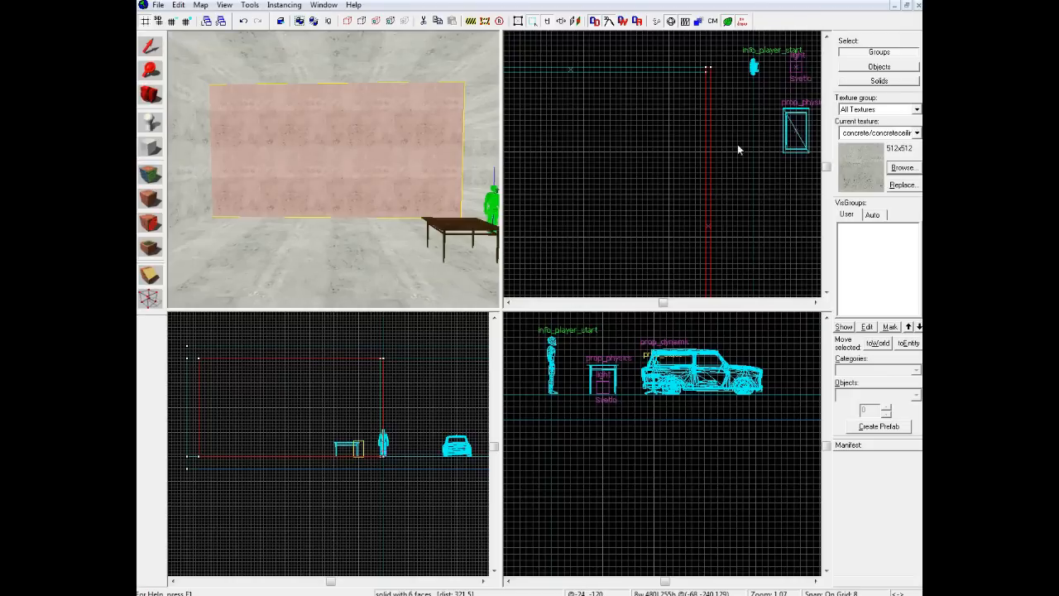
scroll(737, 146, "up", 3)
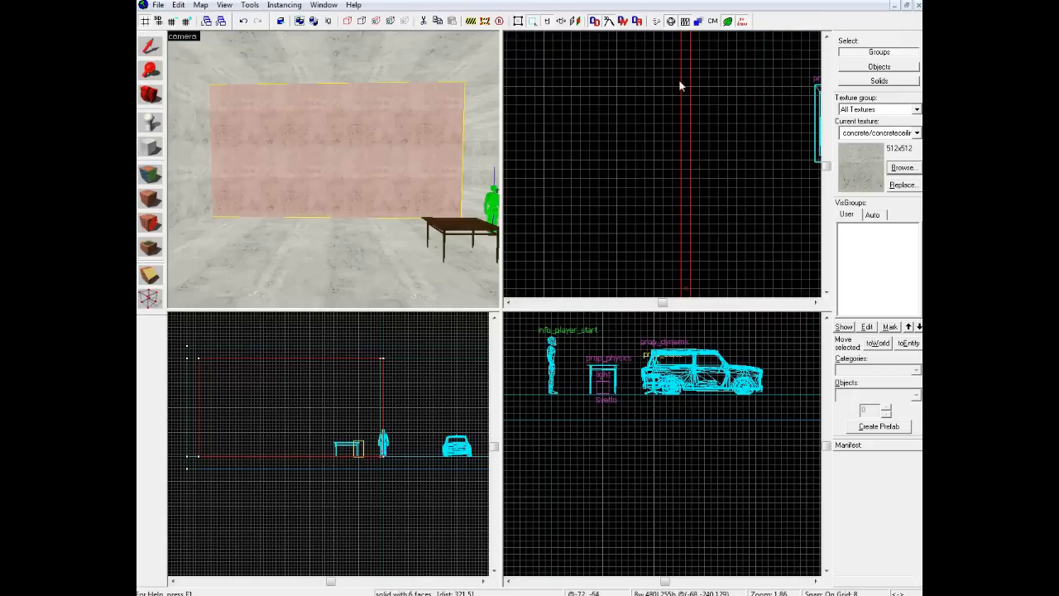
left_click_drag(681, 91, 695, 91)
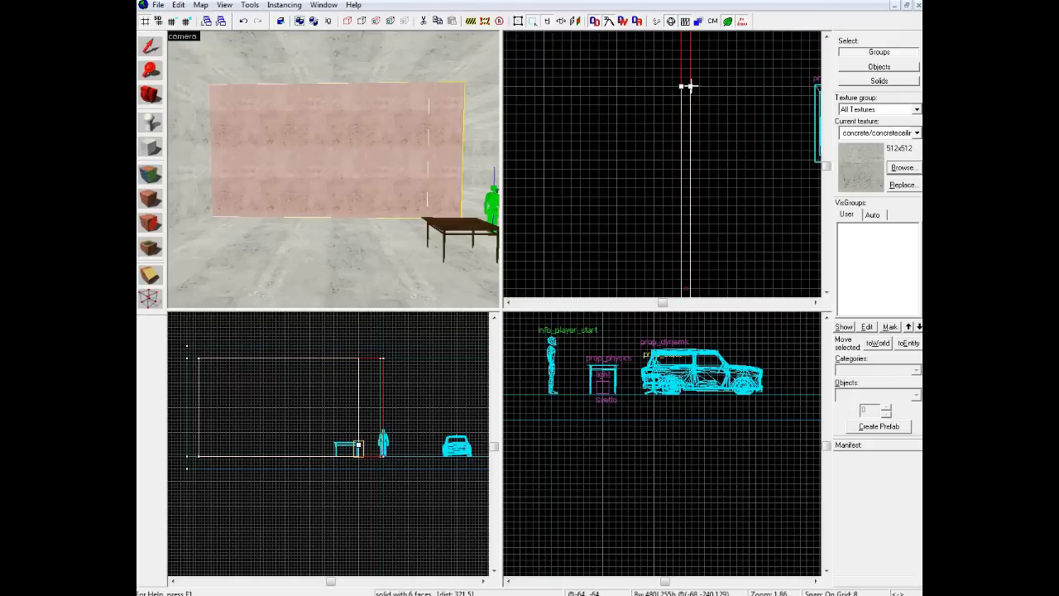
left_click(147, 275)
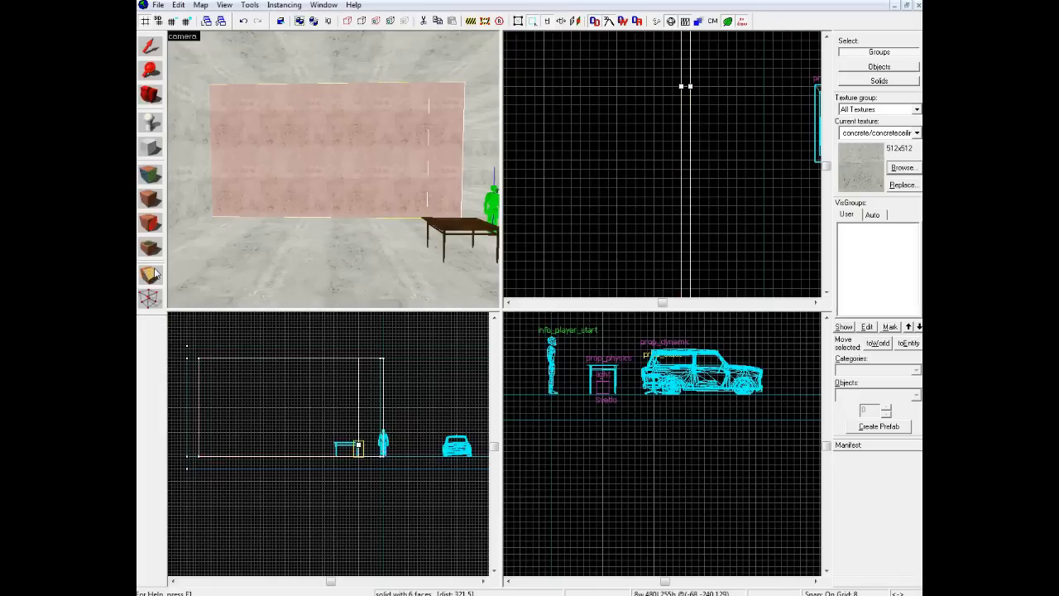
key("Return")
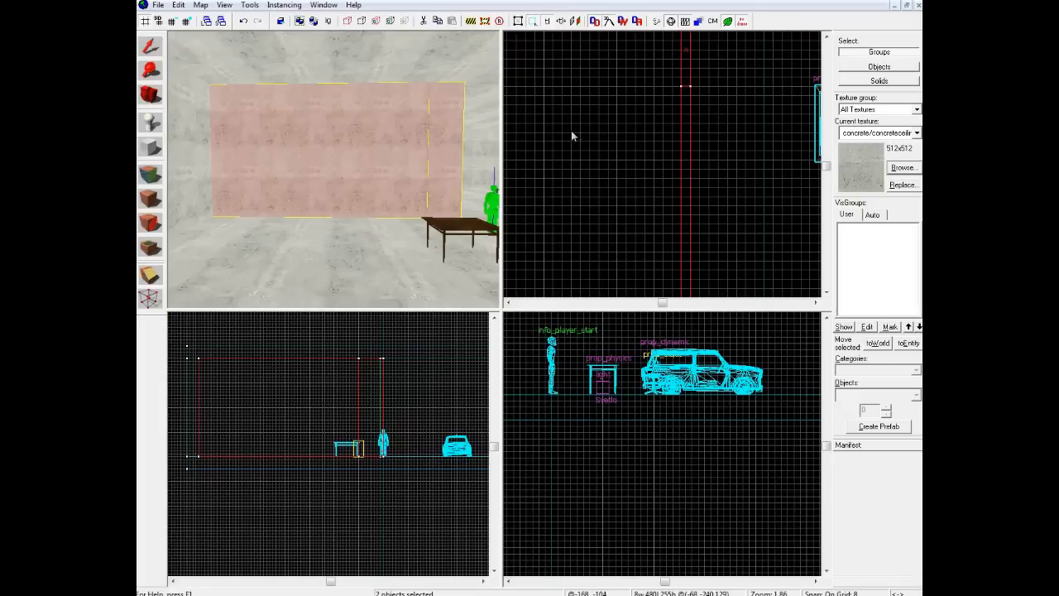
- Clip the longer wall piece again to separate a 40-unit-wide section for a door, keeping both sides
scroll(571, 130, "down", 3)
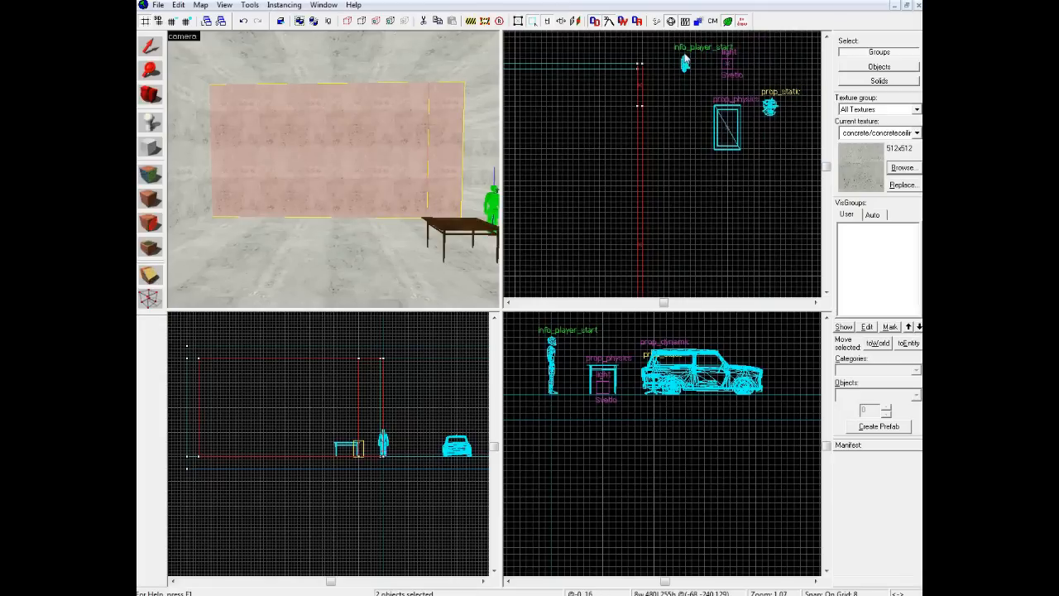
scroll(637, 143, "up", 3)
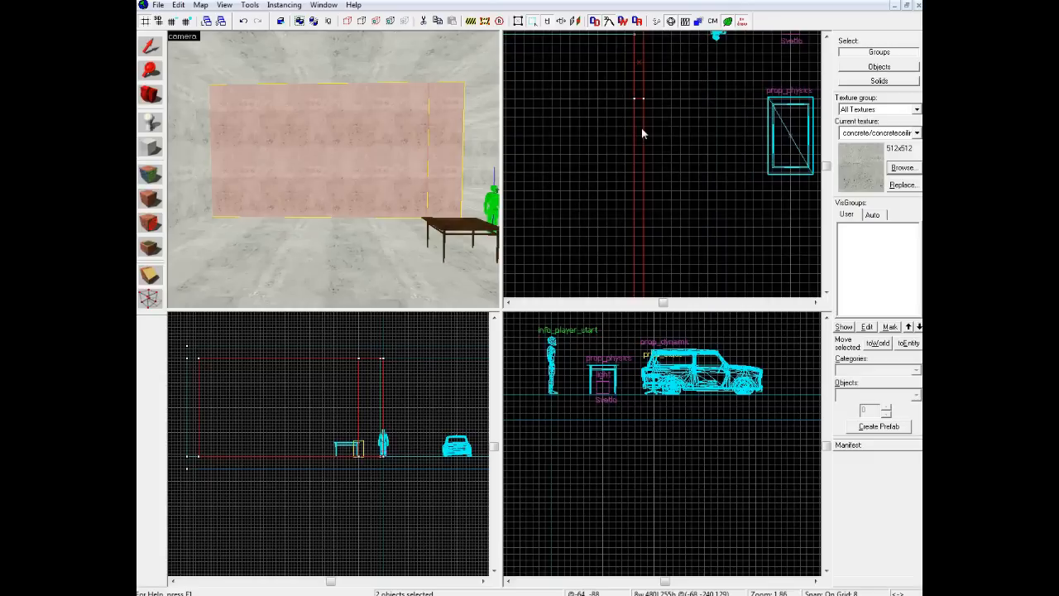
left_click(636, 146, "ctrl")
scroll(649, 175, "down", 2)
scroll(652, 199, "up", 4)
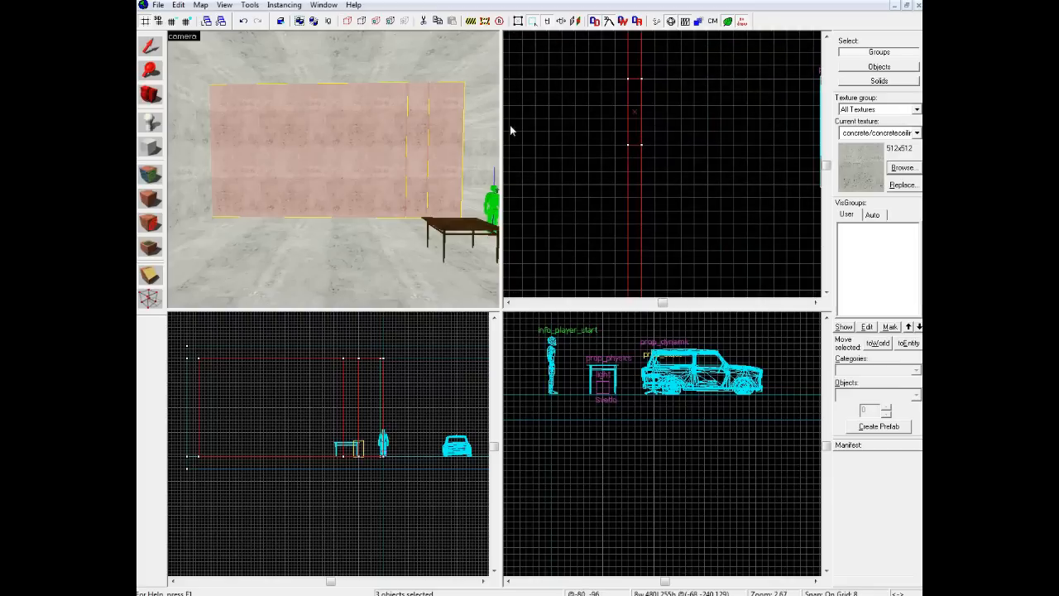
- Select only the 40-unit-wide wall section and clip it horizontally about 79 units above the floor, keeping both parts
left_click(149, 46)
left_click(420, 173)
key("z")
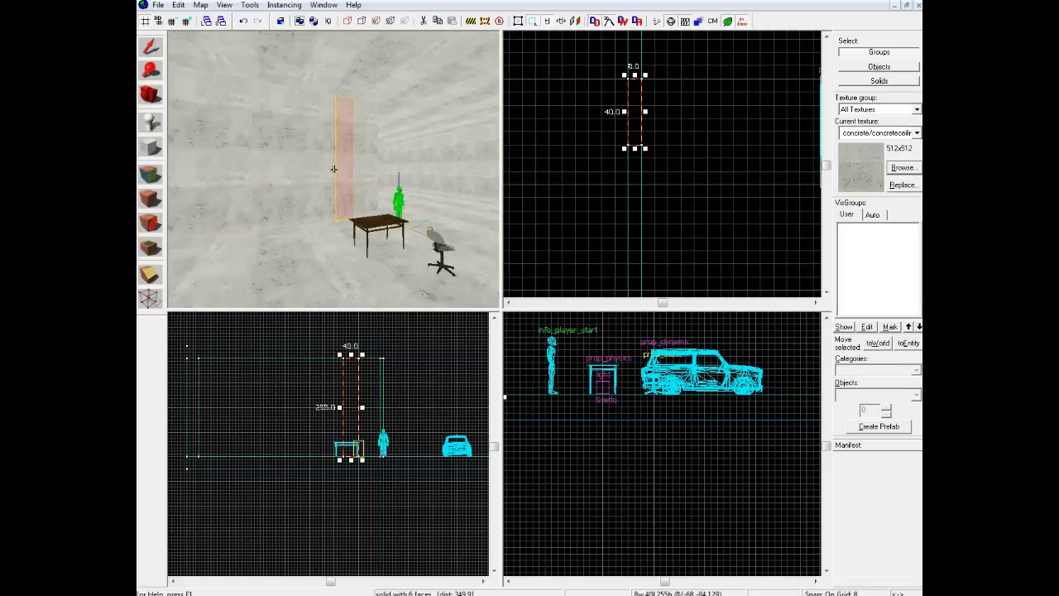
key("w")
key("s")
key("z")
left_click(150, 273)
scroll(353, 429, "up", 4)
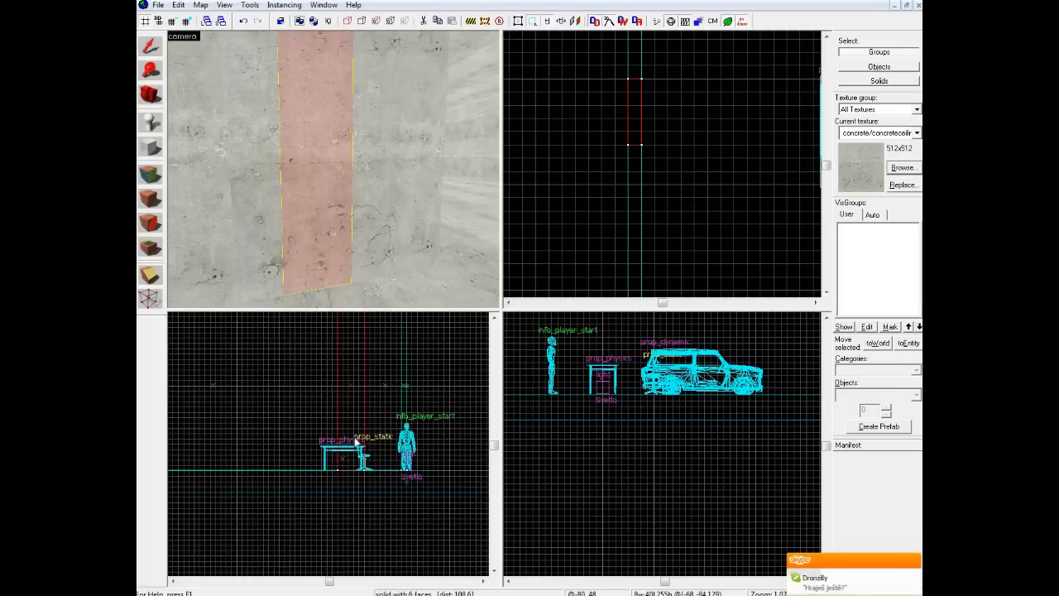
scroll(407, 426, "up", 1)
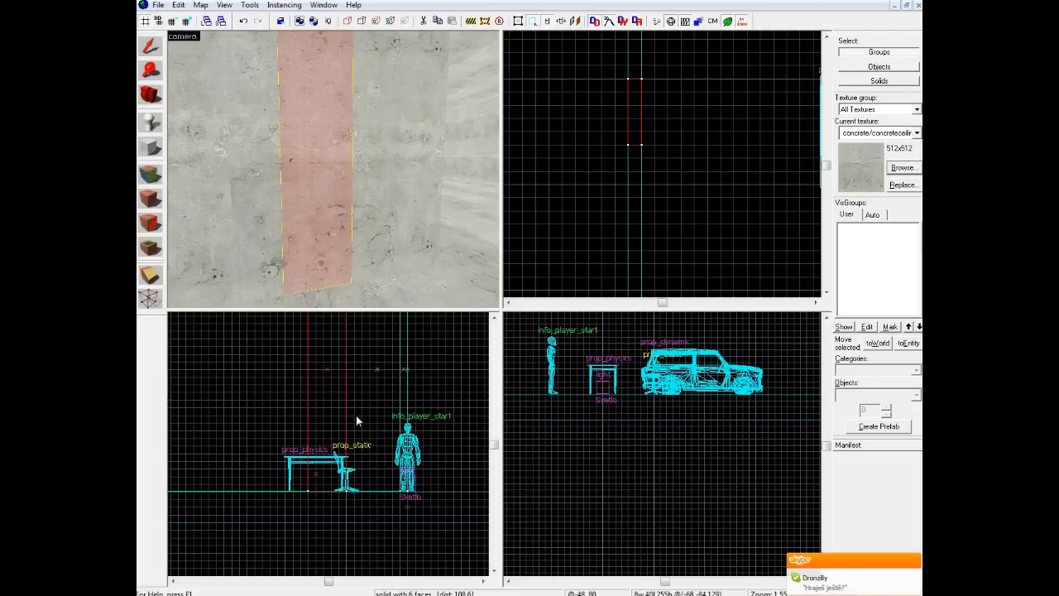
left_click_drag(341, 414, 319, 415)
key("Return")
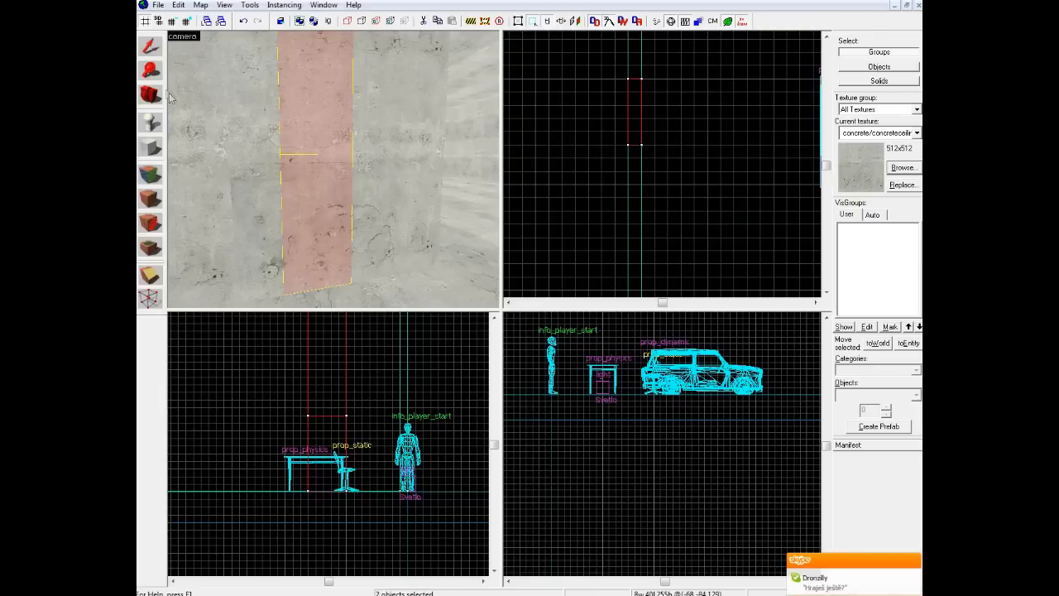
- Select the lower door-sized block, reduce the grid to 2 units and thin the block to 4 units, centred in the wall
left_click(149, 47)
left_click(306, 205)
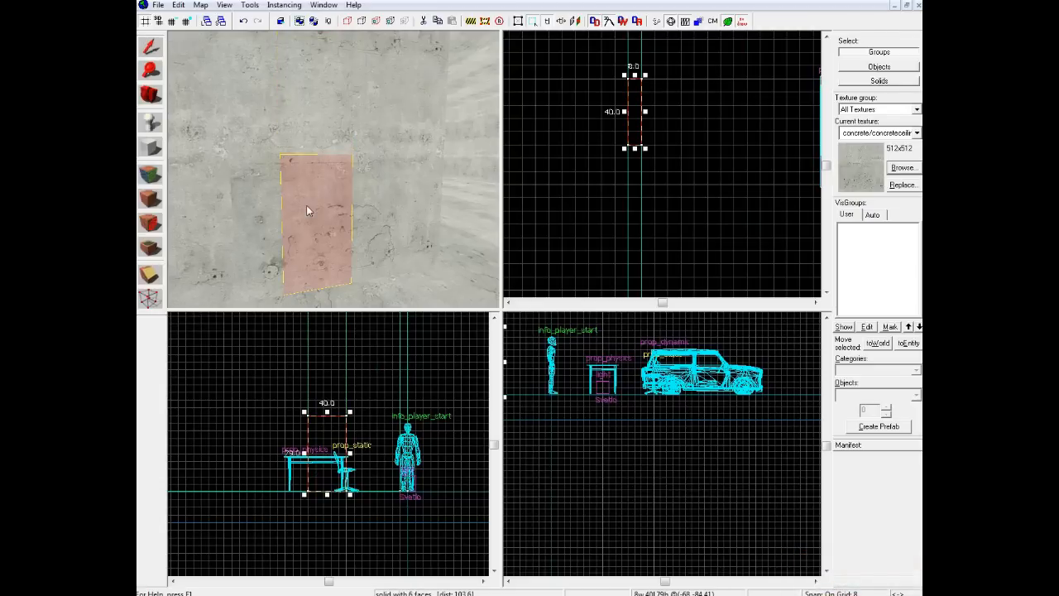
left_click(171, 21)
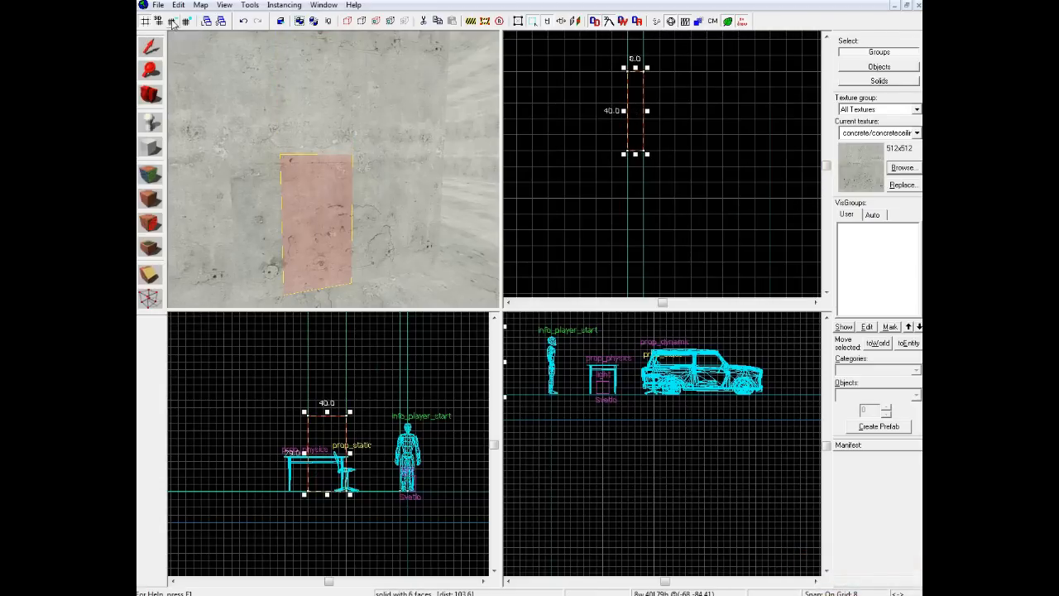
left_click(172, 22)
scroll(659, 122, "up", 2)
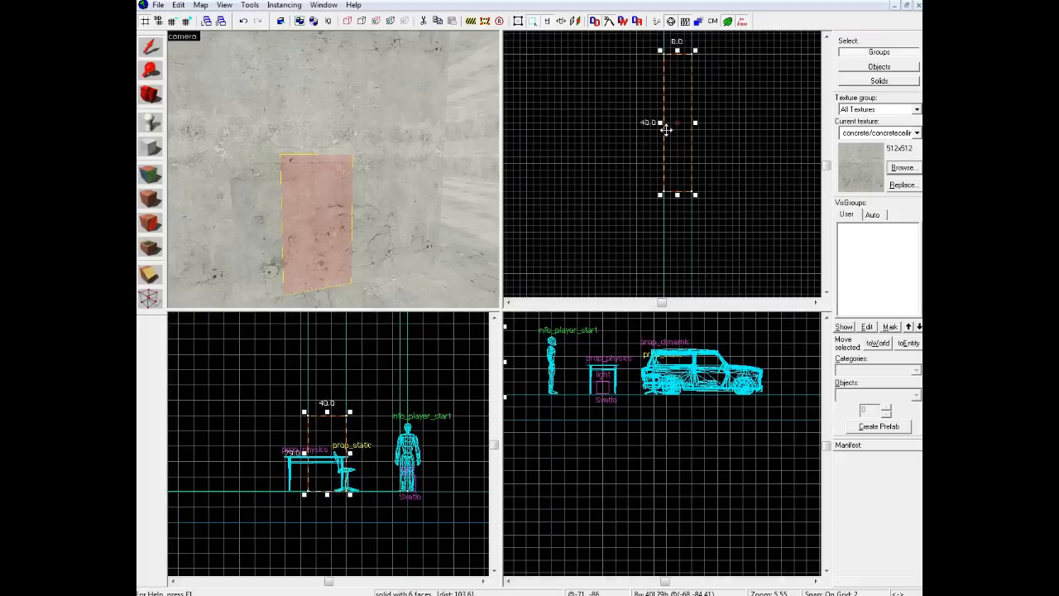
left_click_drag(659, 122, 668, 124)
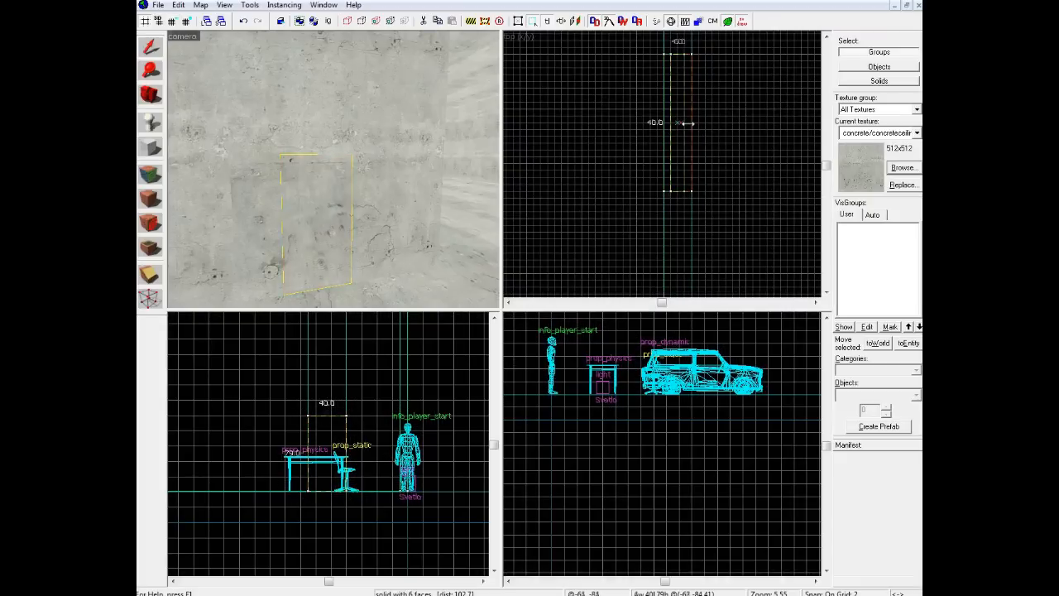
left_click(705, 129)
- Filter the textures by "door" and apply dev/dev_lowermetaldoor02a to all faces of the door block
key("z")
key("w")
left_click(334, 169)
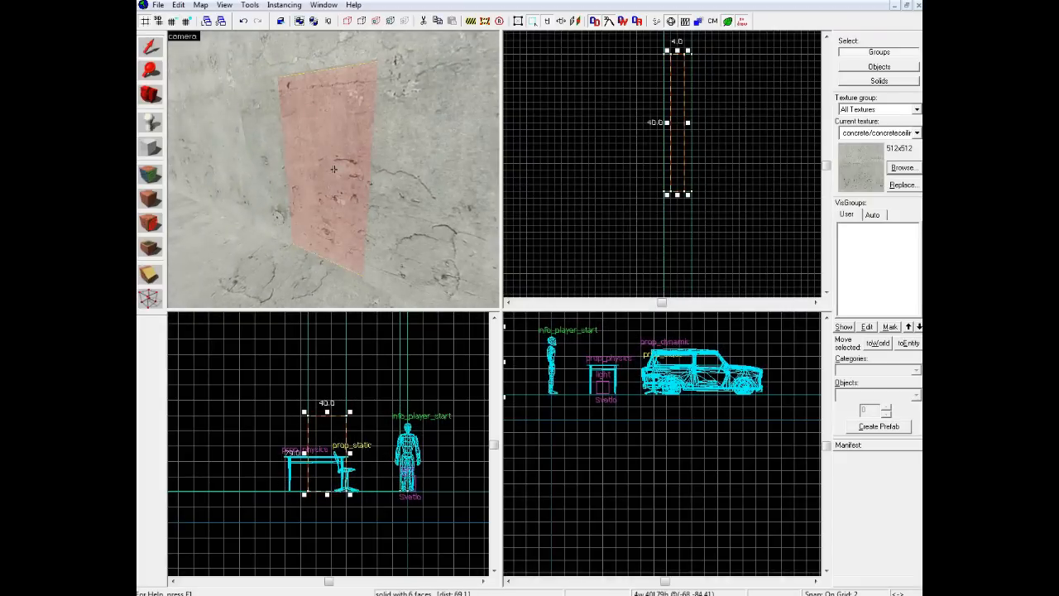
key("d")
key("a")
key("z")
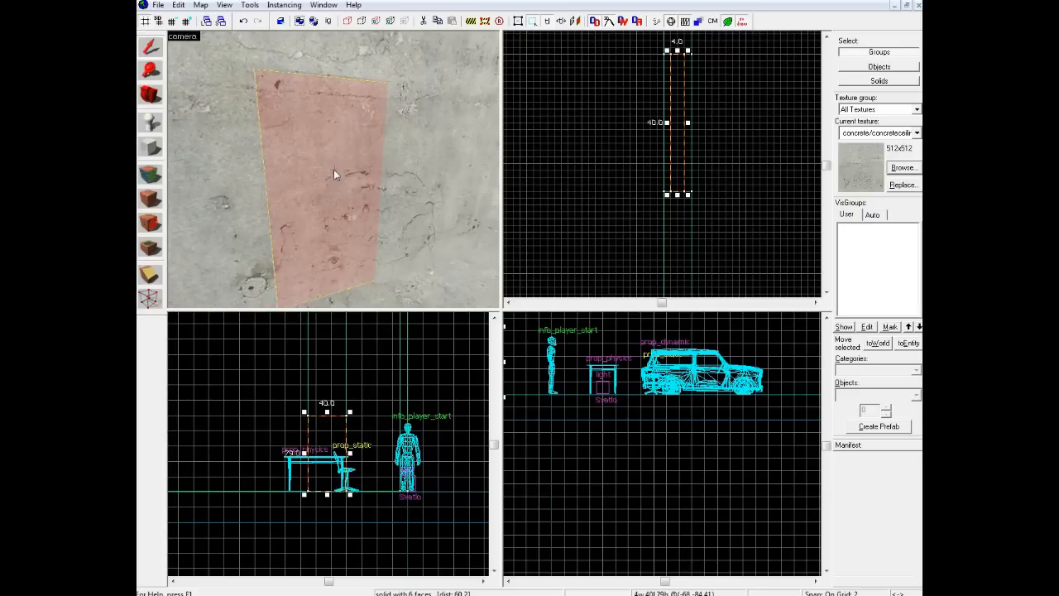
key("shift+a")
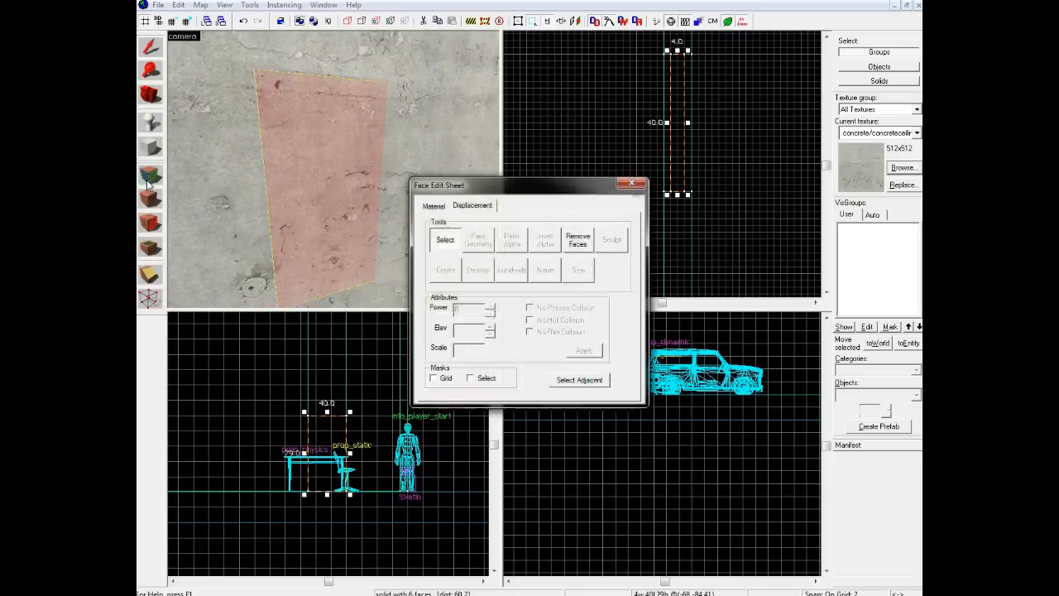
left_click(491, 340)
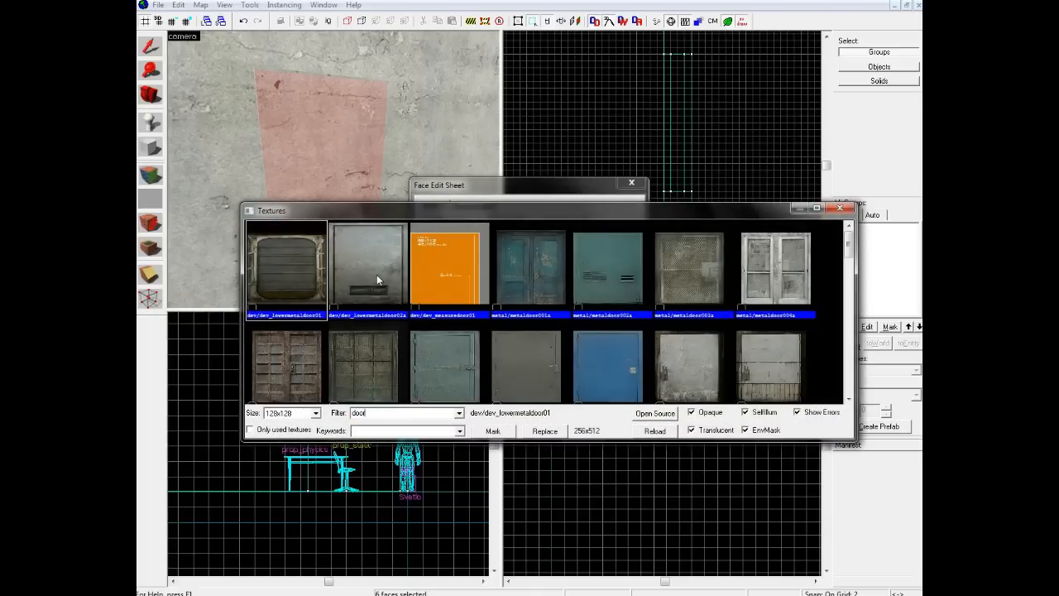
left_click(376, 274)
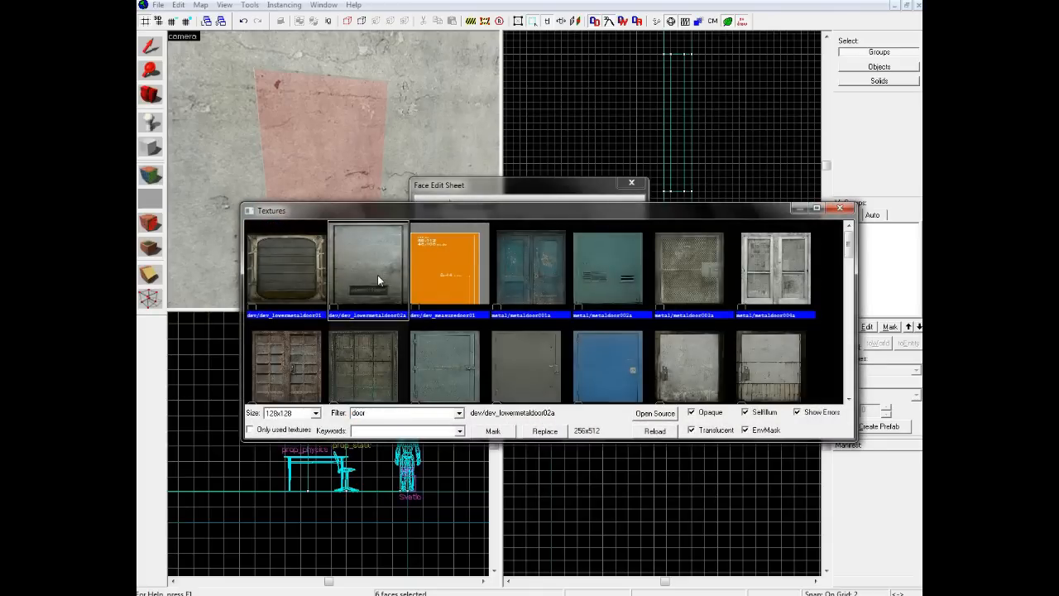
double_click(378, 275)
left_click(506, 380)
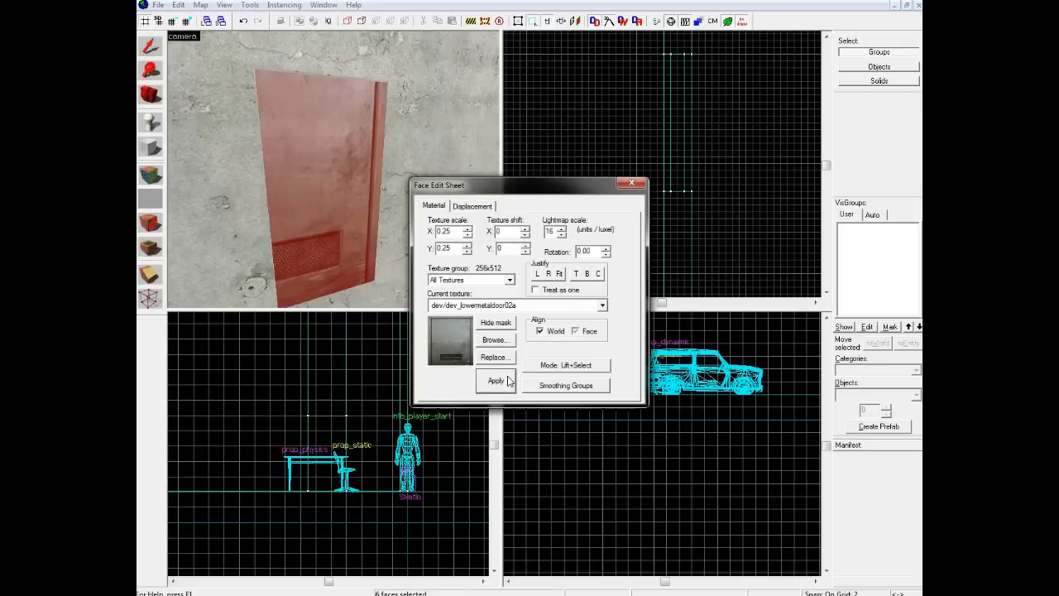
- Fit the metal door texture to the selected faces of the door block and finish face editing
left_click(559, 274)
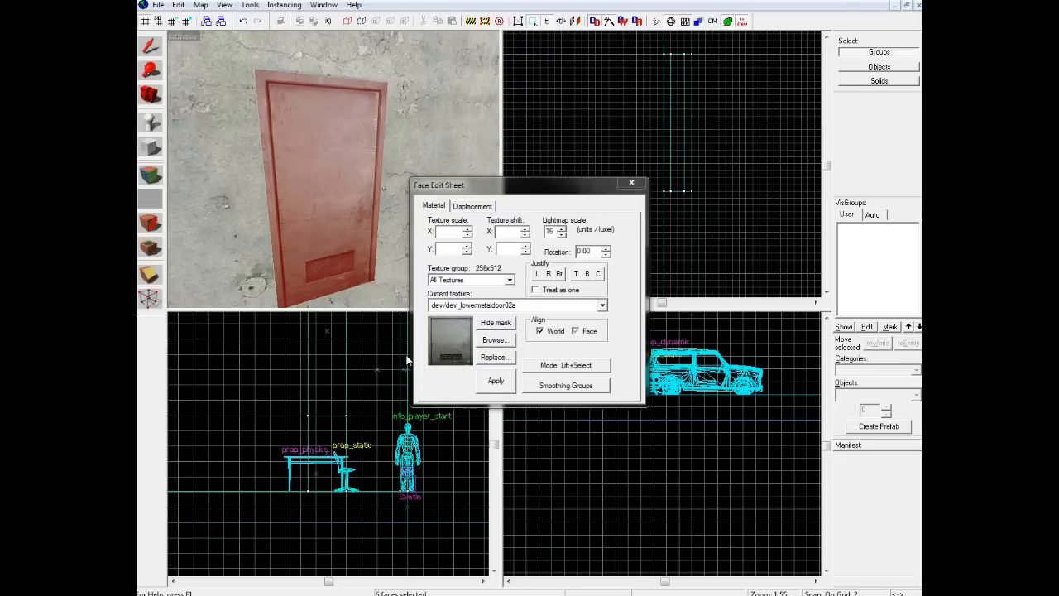
left_click(631, 183)
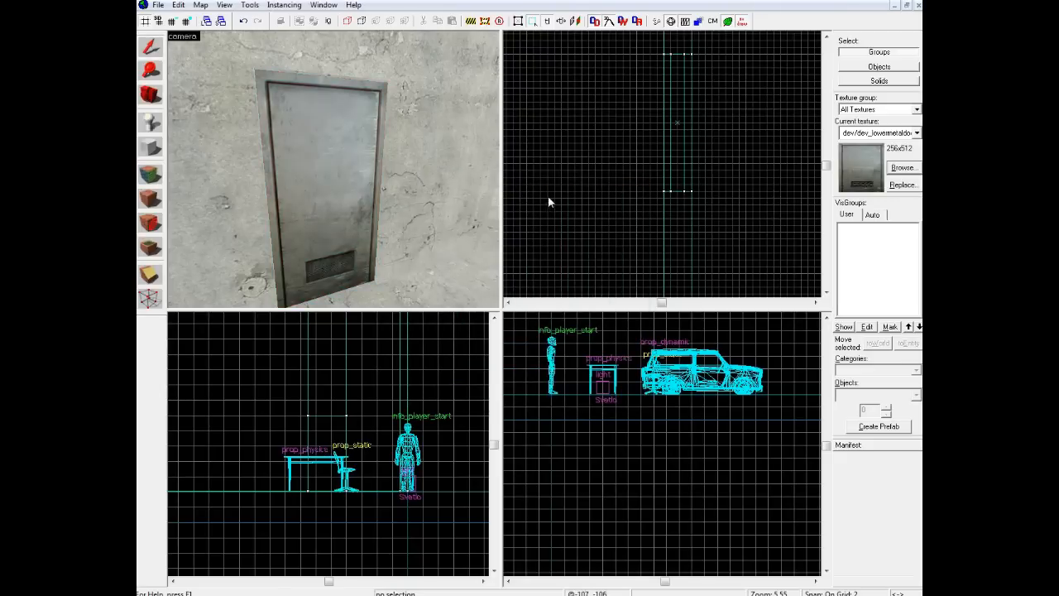
- Tie the door block to an entity and set its class to func_door
left_click(296, 158)
key("z")
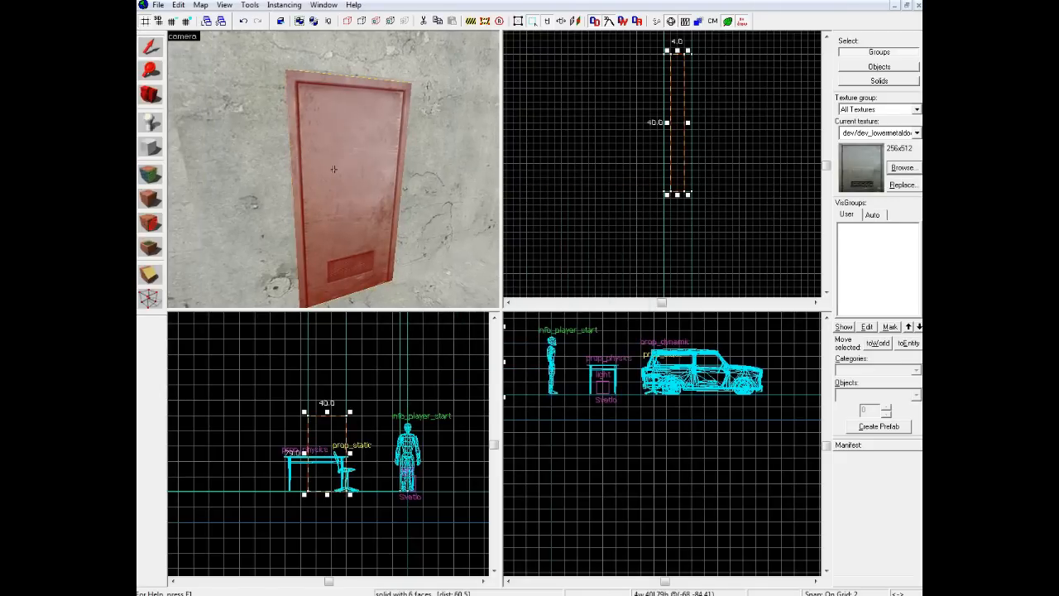
key("s")
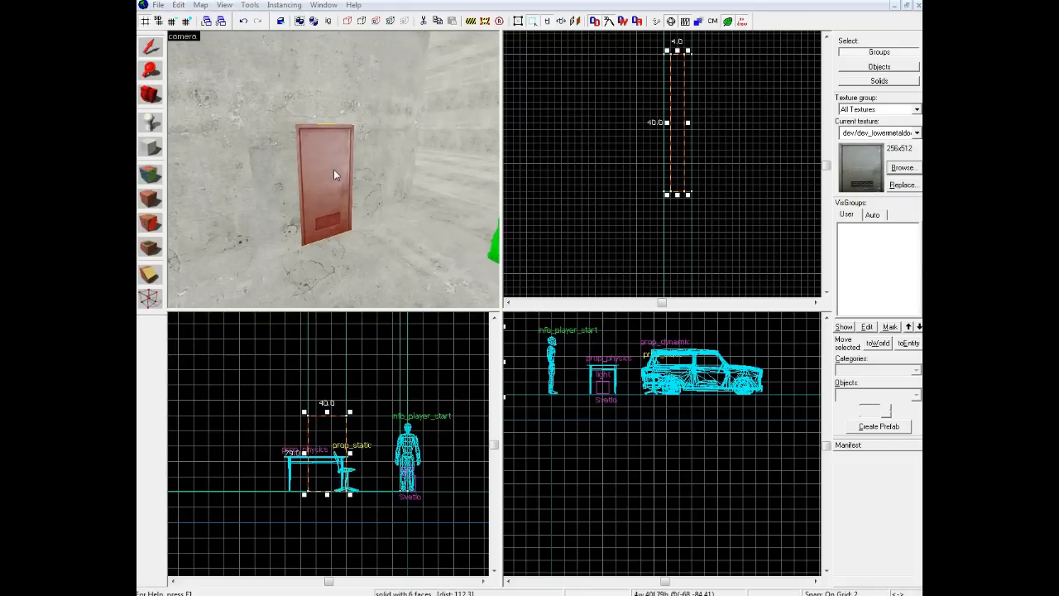
key("ctrl+t")
double_click(460, 192)
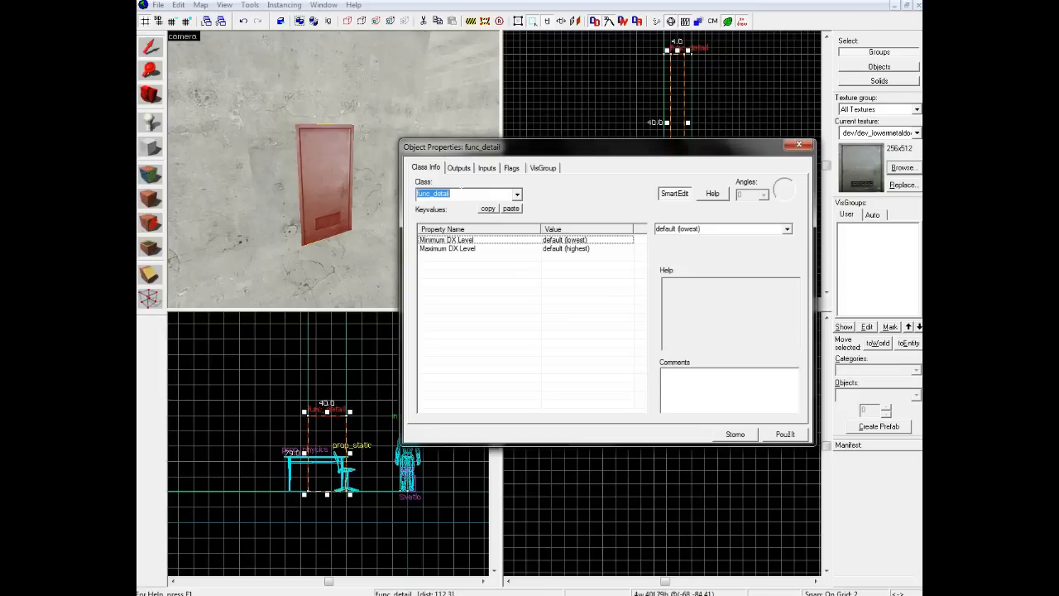
type("func_")
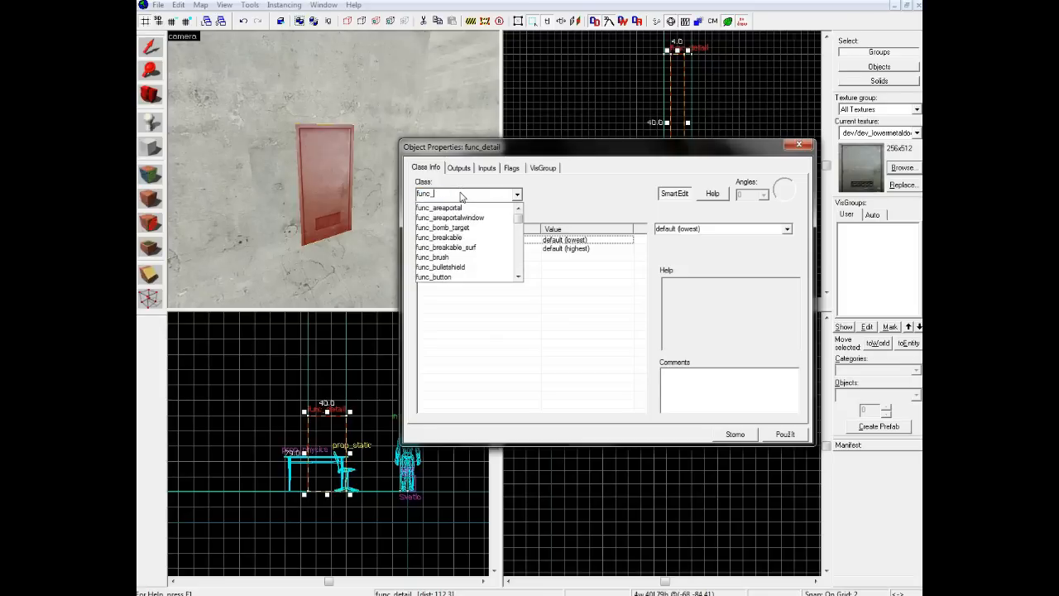
type("door")
left_click(462, 207)
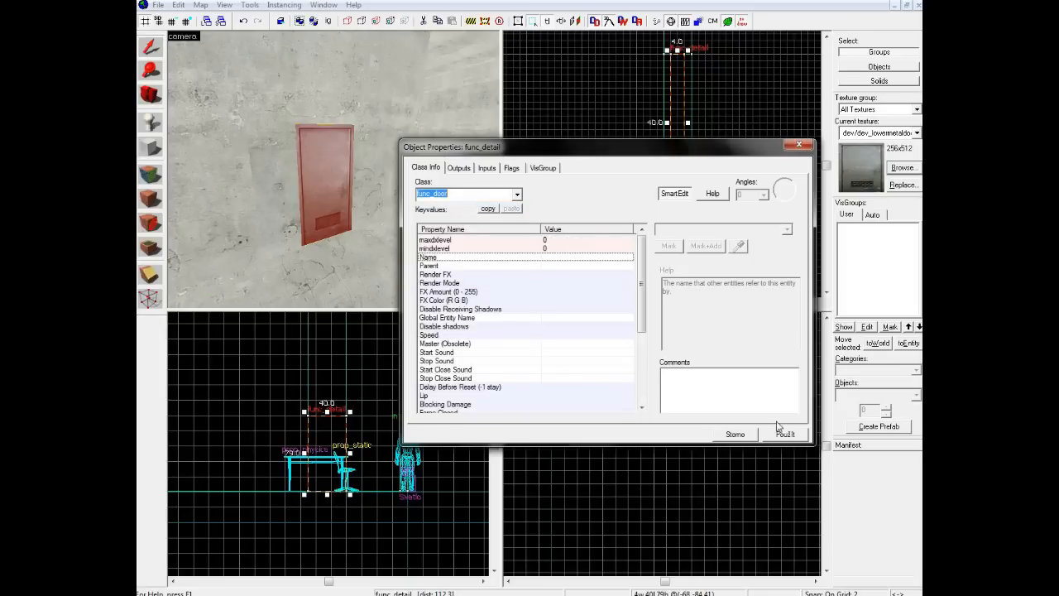
left_click(784, 435)
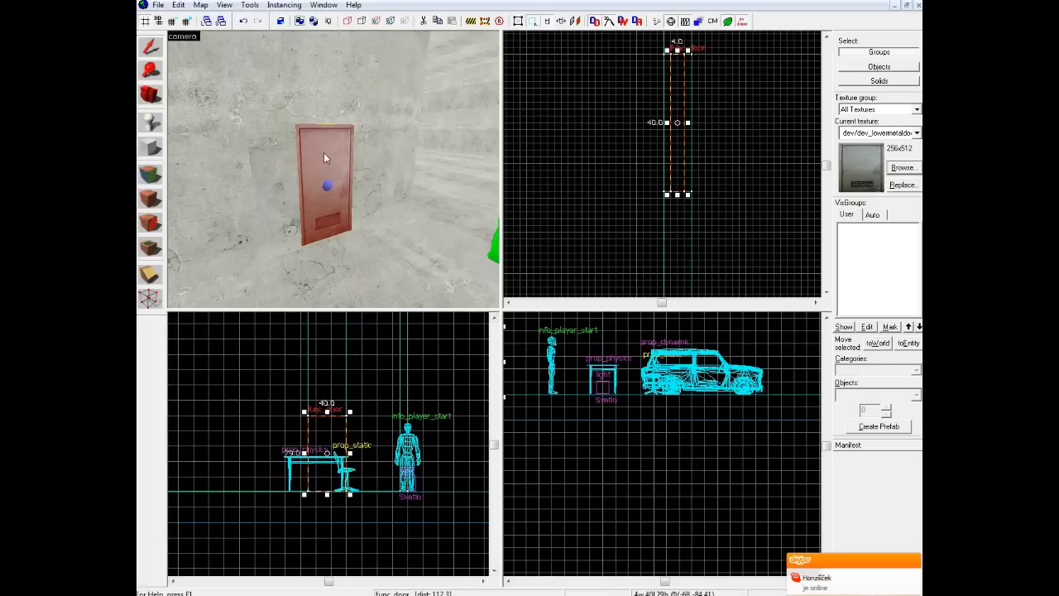
left_click(396, 153)
left_click(455, 244)
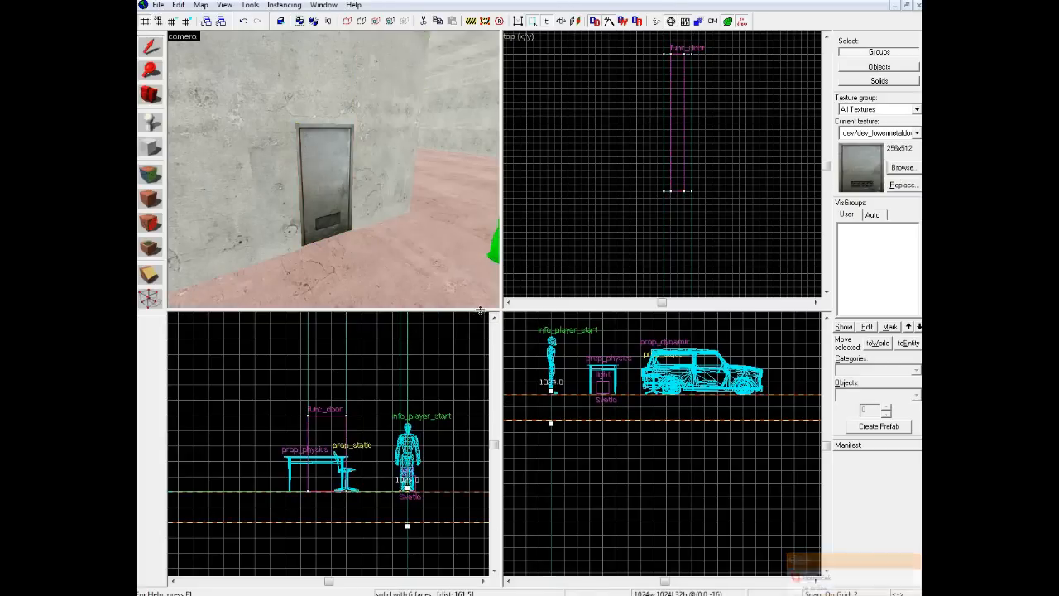
key("alt+Tab")
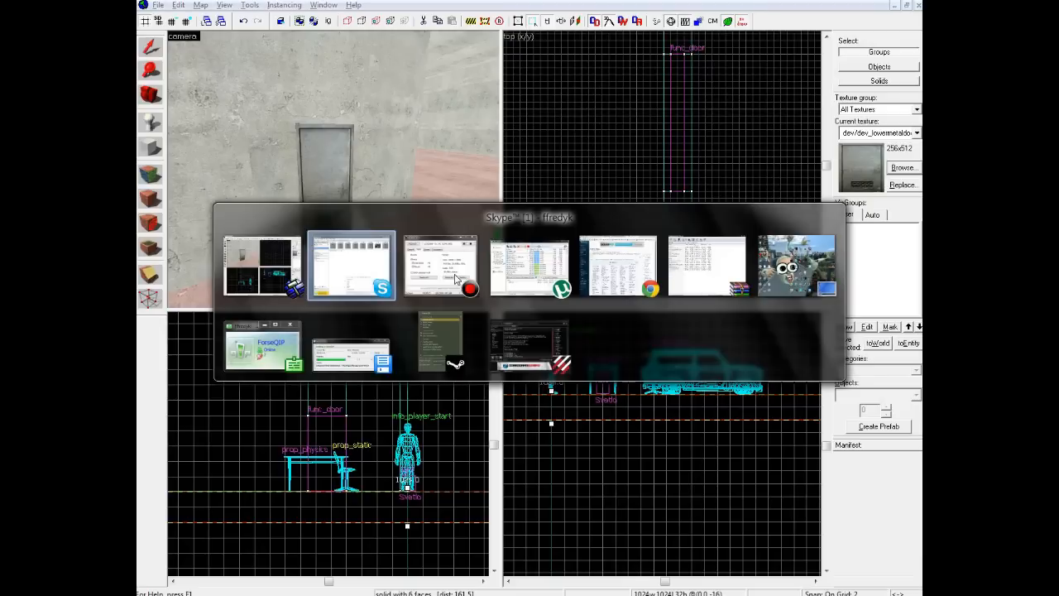
left_click(281, 269)
- Open the func_door entity's properties and set its Speed to 50
key("alt+Return")
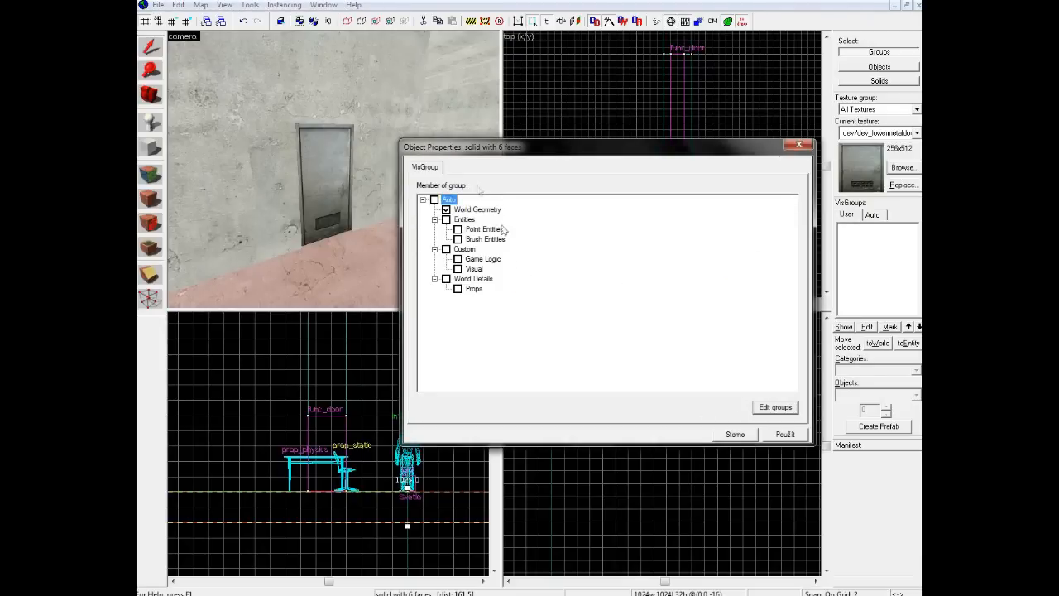
left_click(323, 208)
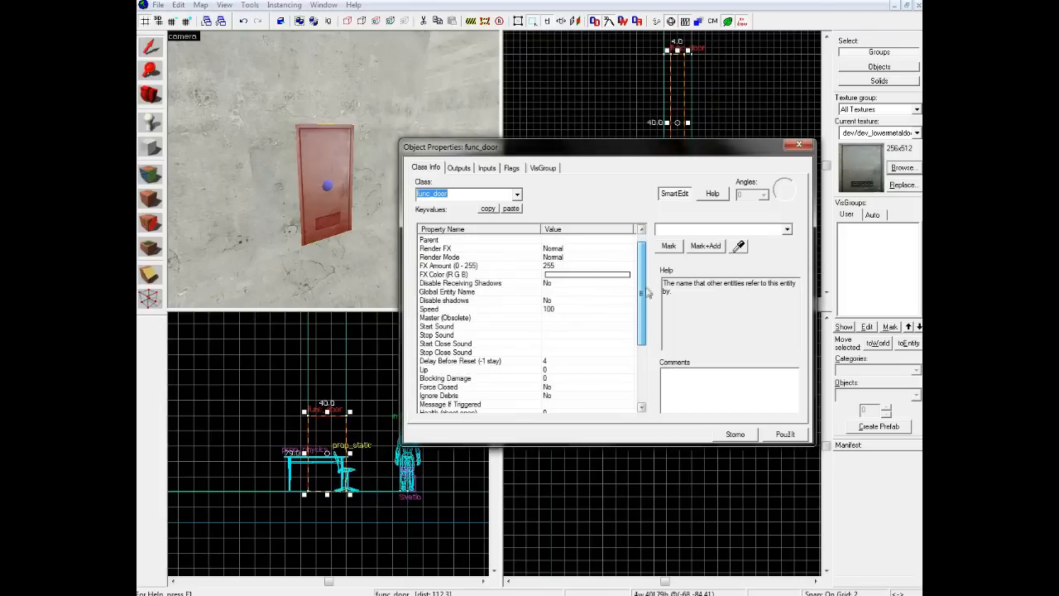
scroll(648, 284, "down", 1)
left_click(579, 300)
left_click_drag(673, 231, 614, 233)
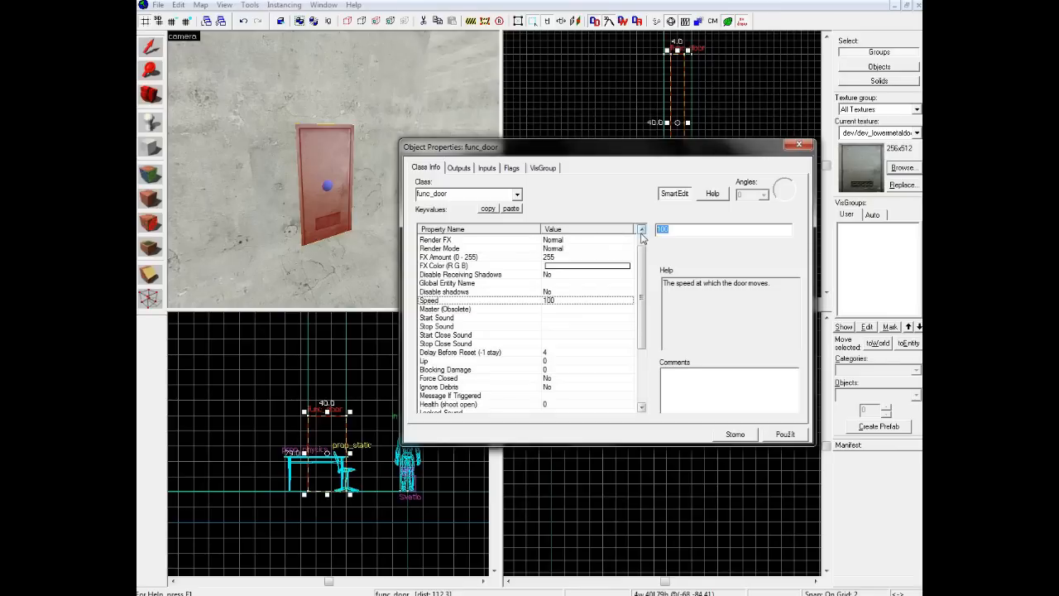
type("50")
- Set the door's Move Direction to Up and apply the property changes
left_click_drag(642, 259, 644, 282)
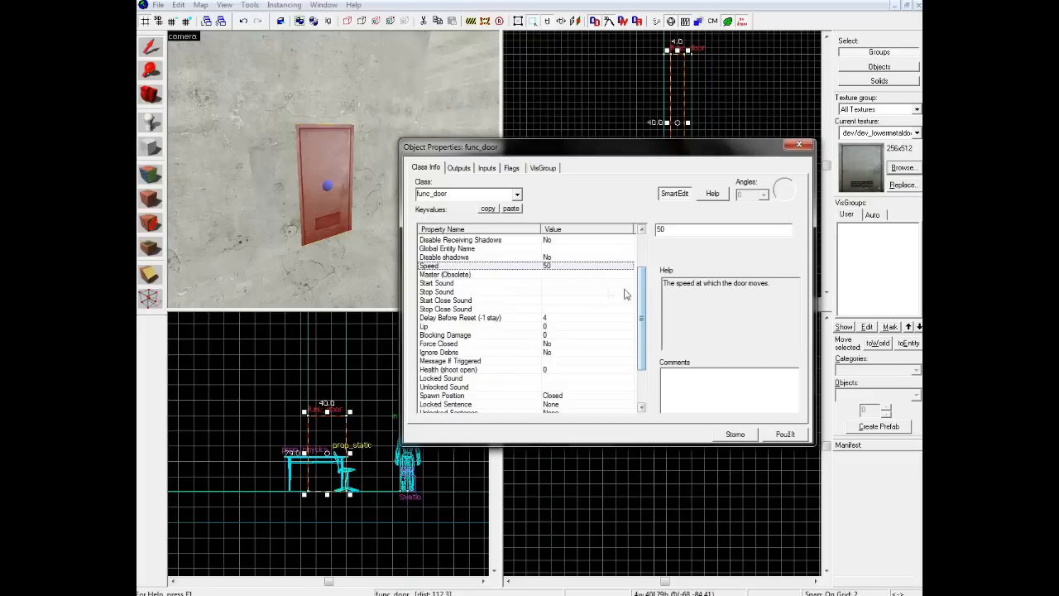
left_click(579, 318)
left_click_drag(644, 282, 646, 309)
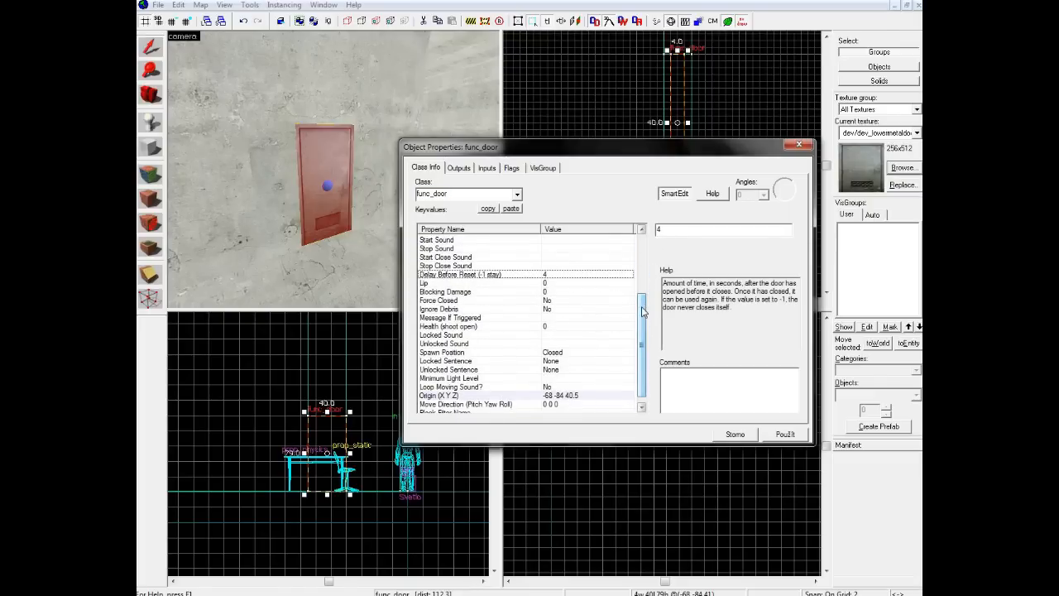
scroll(643, 310, "down", 1)
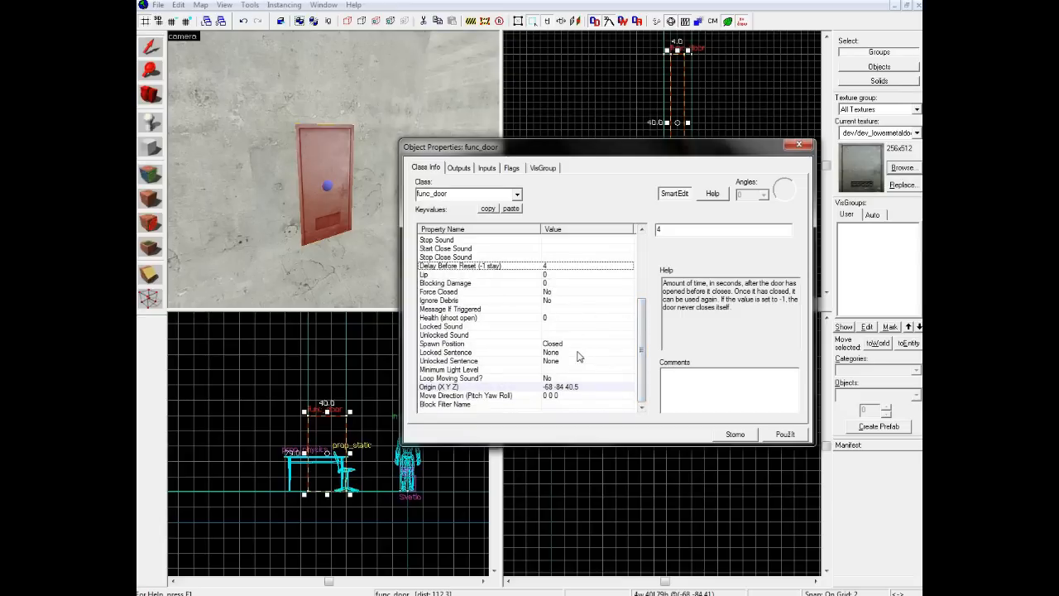
left_click(560, 396)
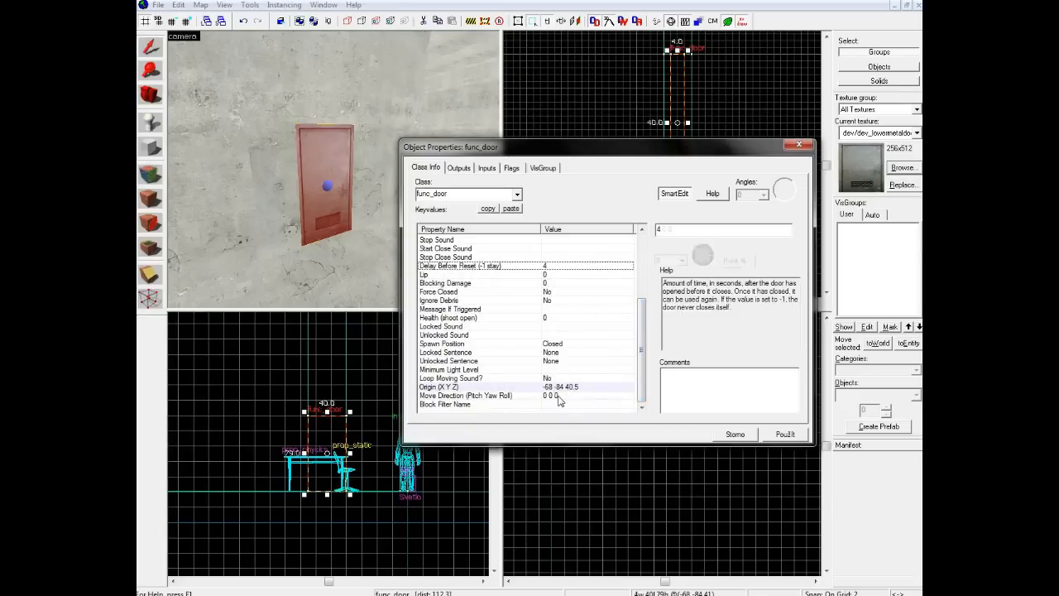
left_click(672, 261)
left_click(671, 273)
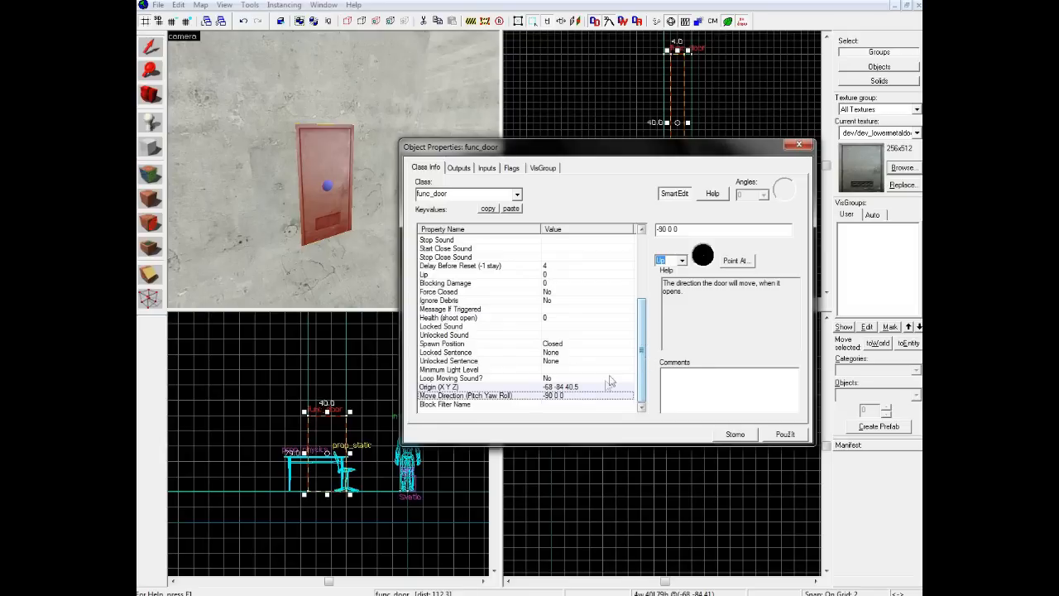
left_click(770, 435)
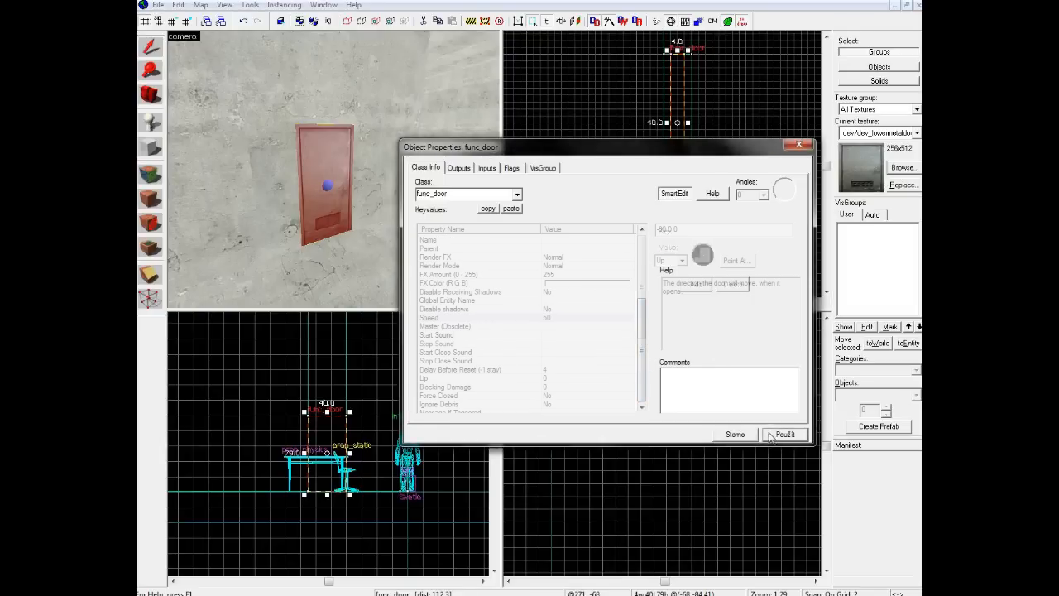
- Check the door's available flags and the choices for its Spawn Position
left_click(514, 168)
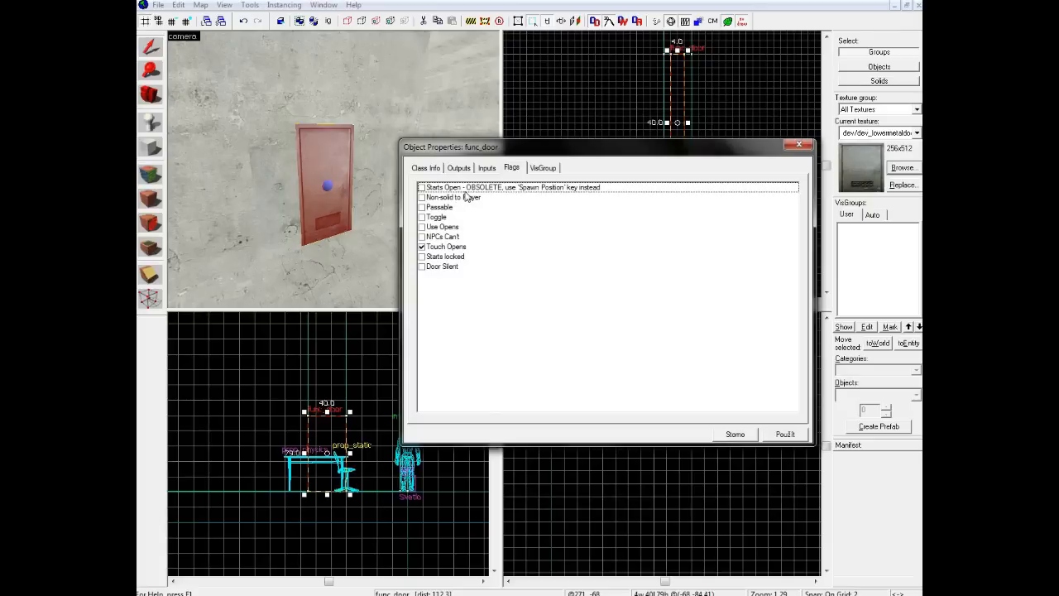
left_click(425, 169)
left_click_drag(642, 289, 641, 351)
left_click(566, 344)
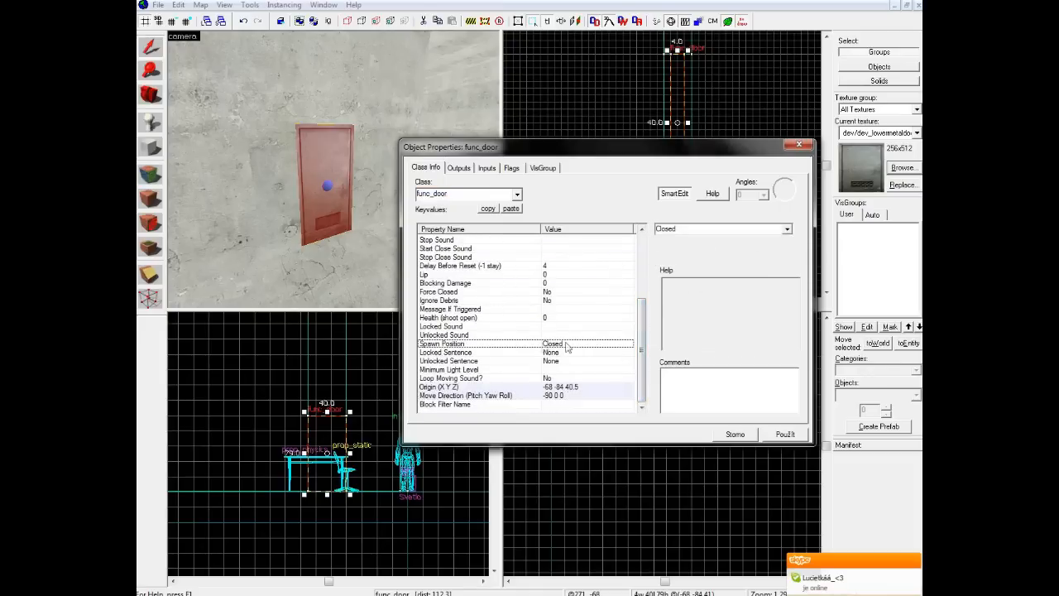
left_click(787, 229)
left_click(787, 229)
- Go through the door's flags, enabling Use Opens and disabling Touch Opens
left_click(514, 169)
left_click(445, 198)
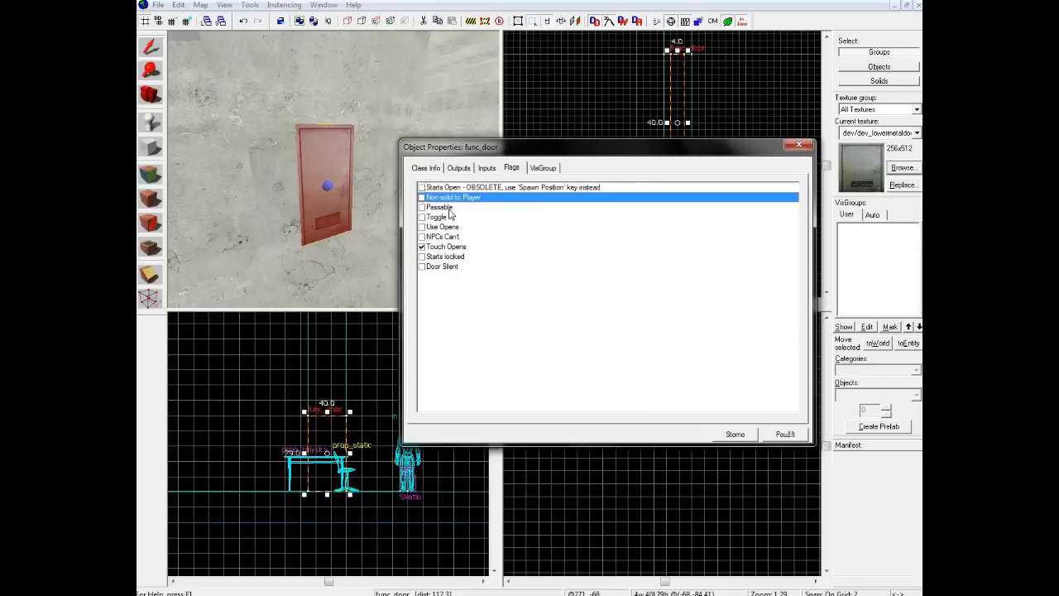
left_click(449, 208)
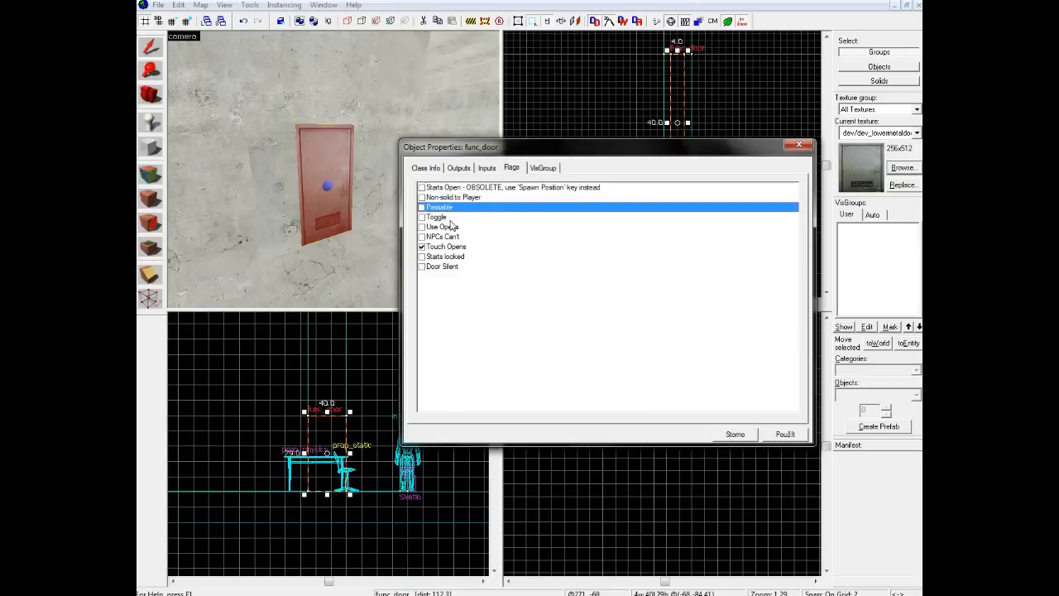
left_click(447, 219)
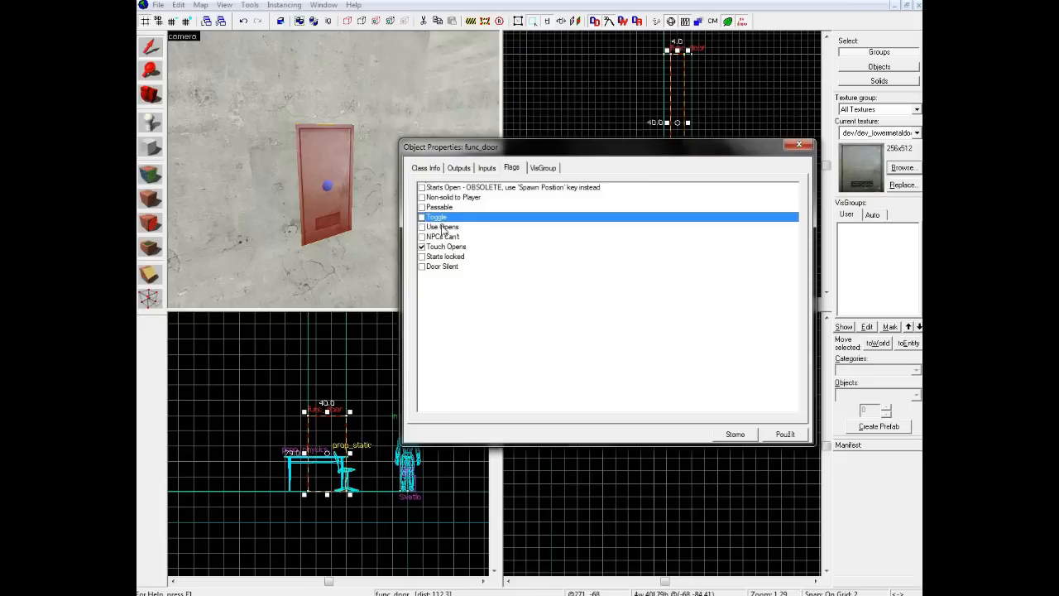
left_click(442, 227)
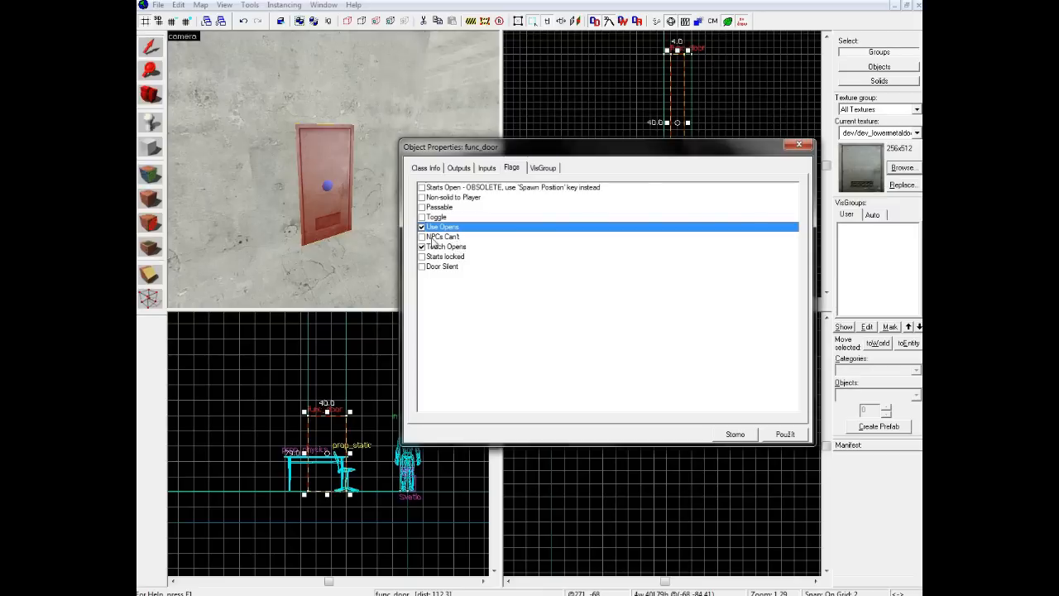
left_click(443, 238)
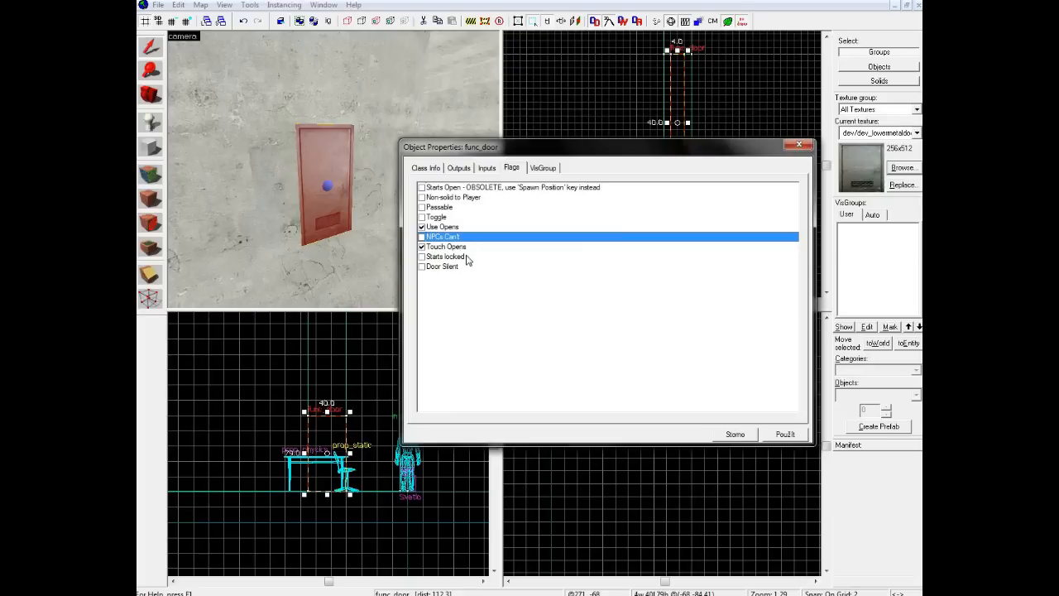
left_click(464, 249)
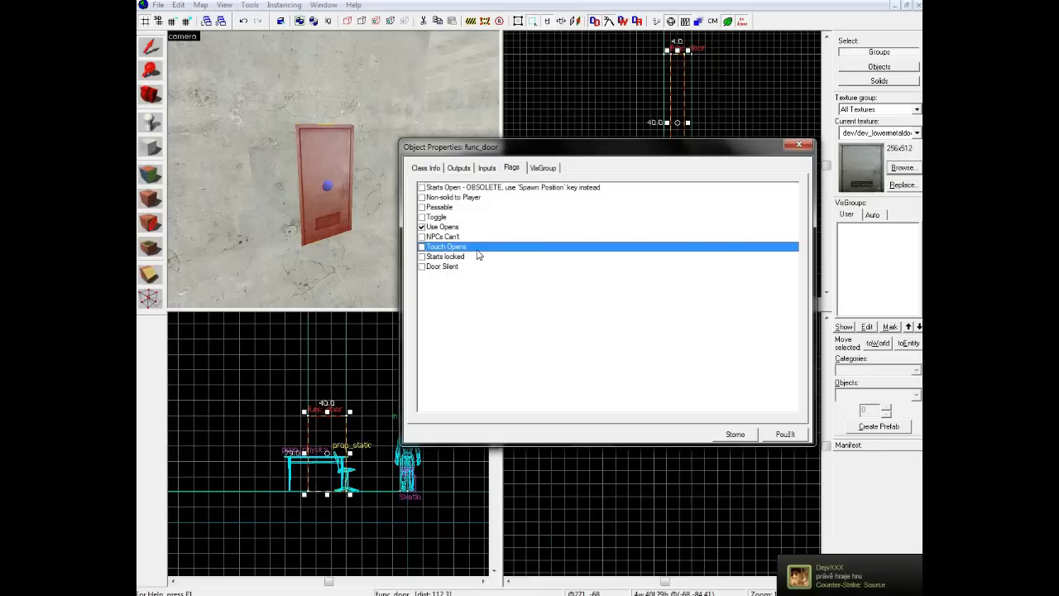
left_click(466, 259)
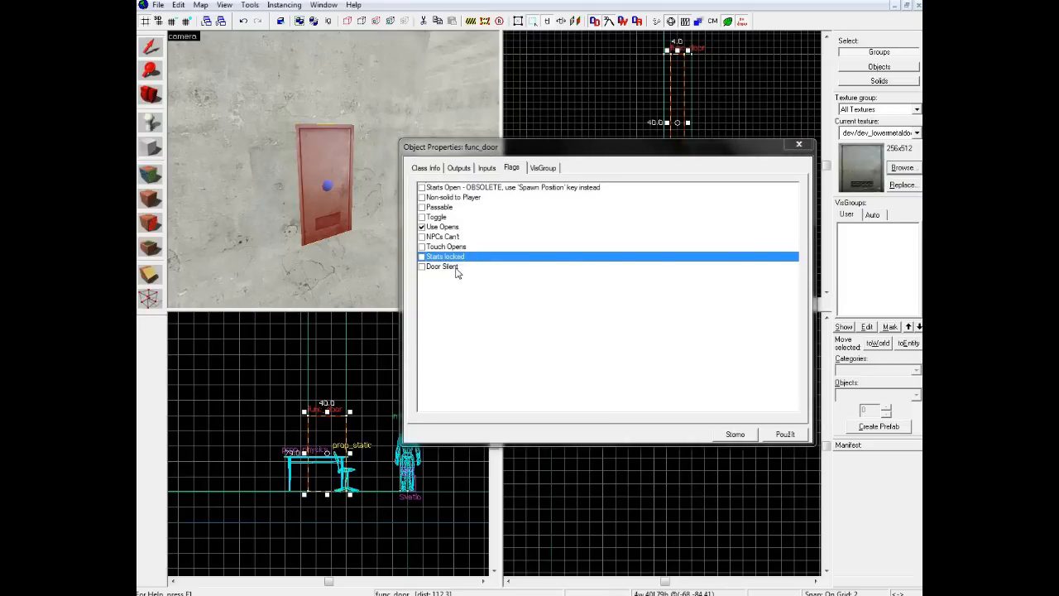
left_click(455, 268)
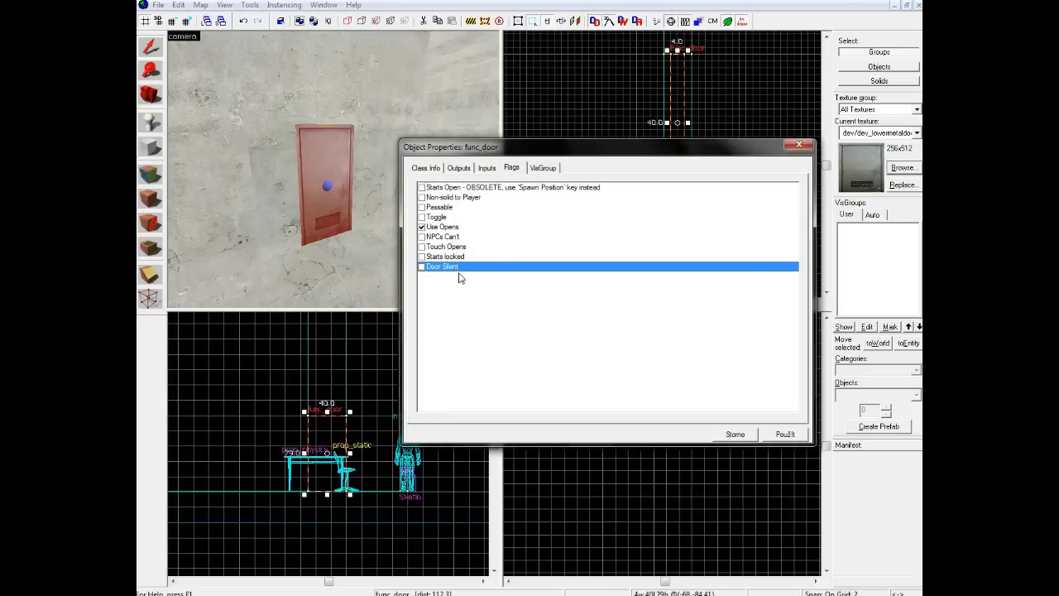
- Keep func_door as the entity's class, apply the door's settings and close its properties
left_click(435, 170)
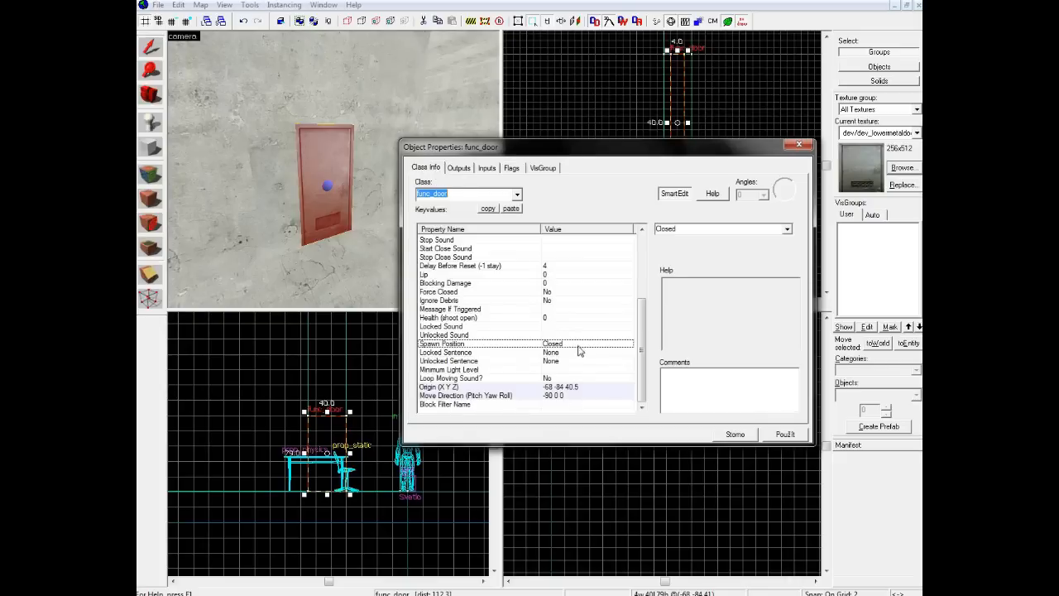
scroll(579, 350, "up", 3)
scroll(577, 350, "down", 3)
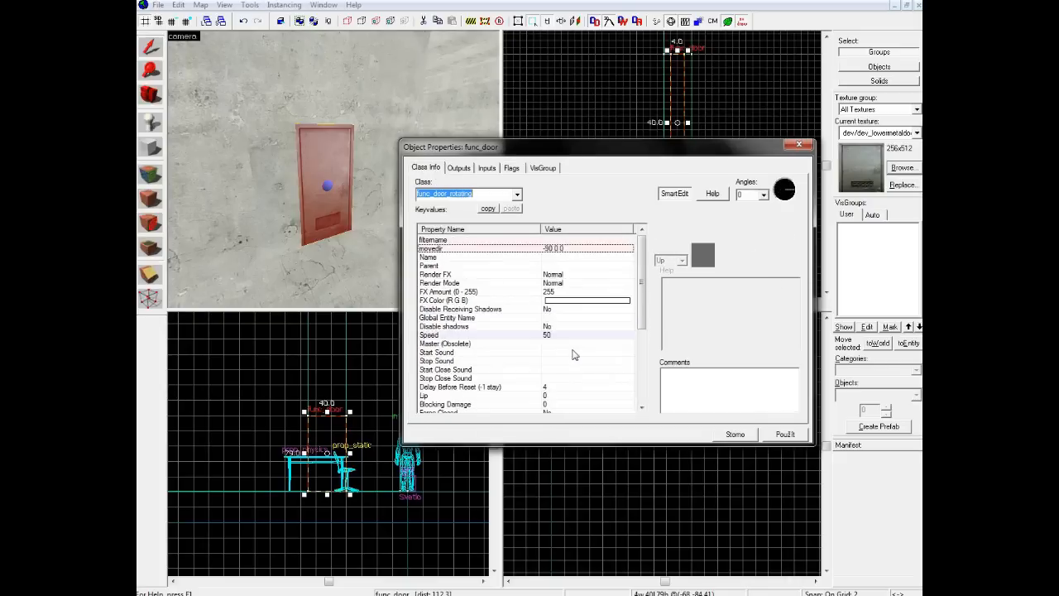
scroll(572, 350, "up", 1)
left_click(511, 168)
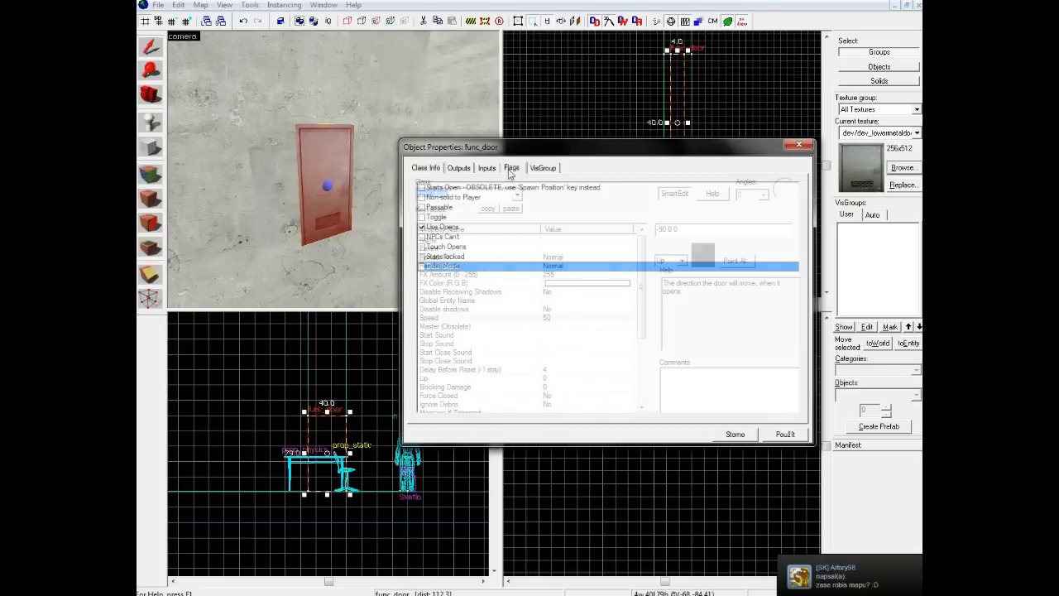
left_click(785, 434)
left_click(749, 435)
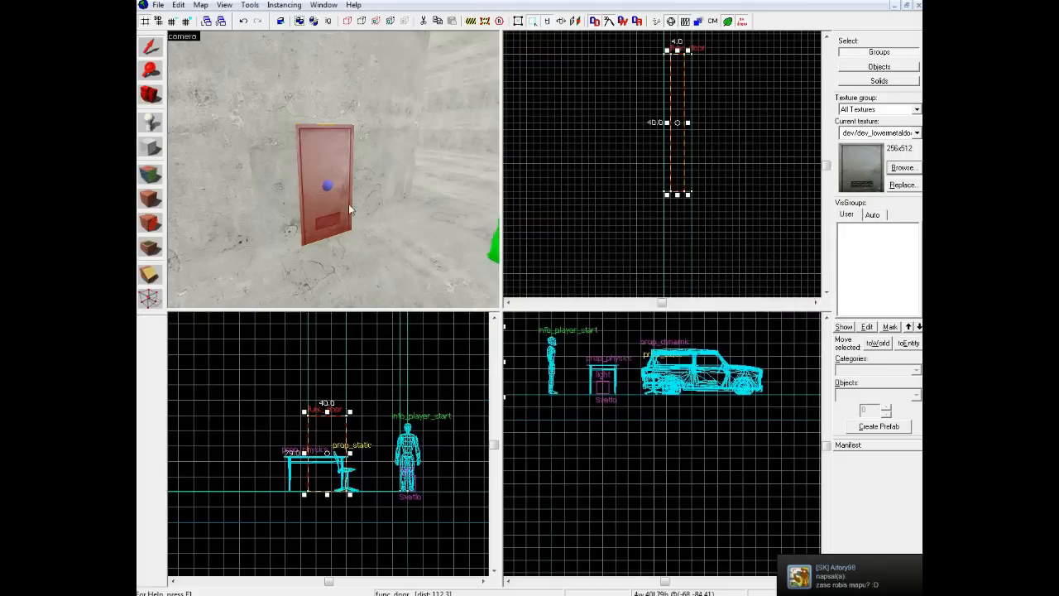
key("z")
key("d")
key("w")
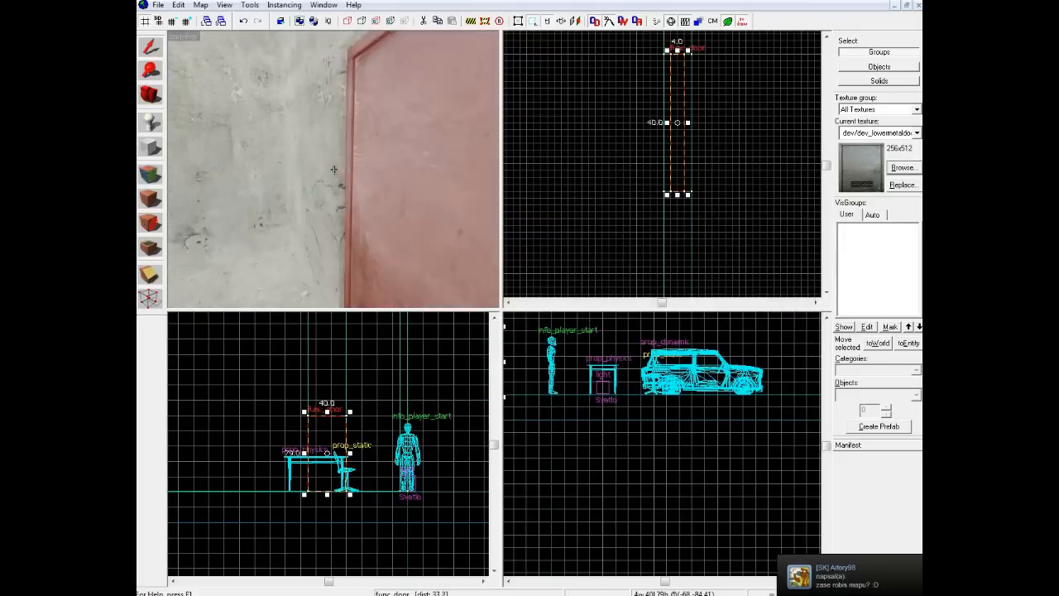
key("s")
key("a")
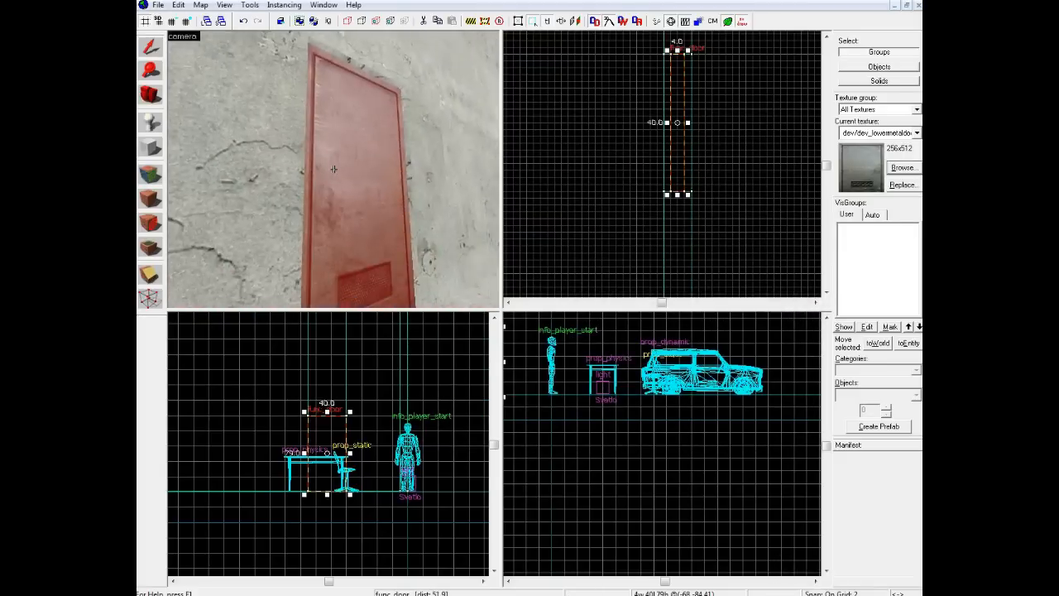
- Select the long partition wall beside the door and clip it near both ends, separating a 352-unit-long middle section
key("d")
key("s")
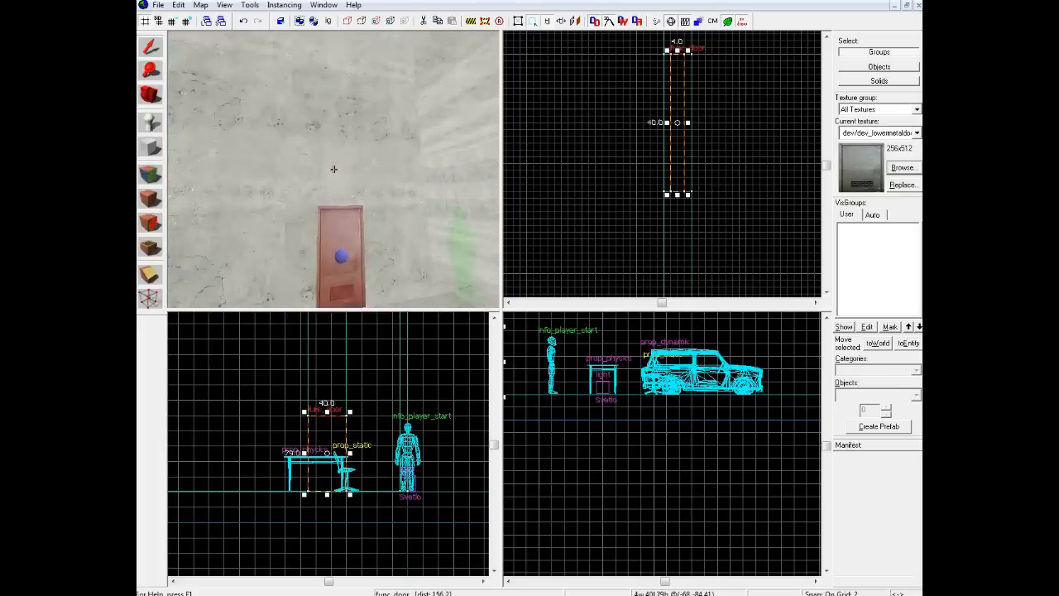
key("s")
key("z")
left_click(331, 171)
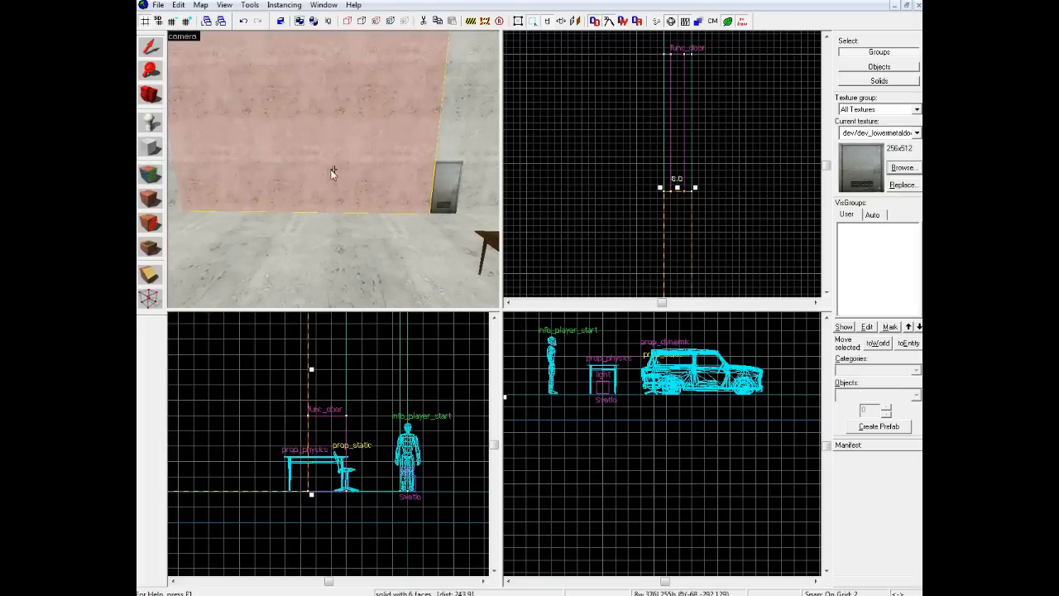
scroll(691, 219, "down", 1)
left_click_drag(676, 213, 704, 213)
key("Return")
scroll(709, 188, "down", 8)
scroll(703, 265, "up", 5)
scroll(680, 251, "up", 1)
left_click_drag(674, 235, 694, 235)
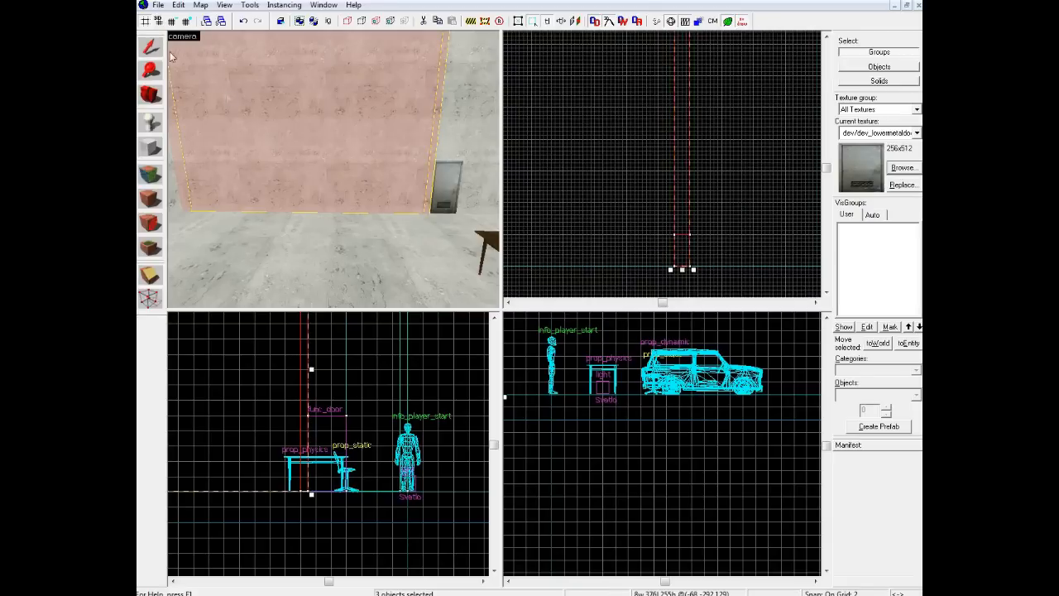
- Clip the wall's middle section above and below into a 48-unit-high window band and thin it to a 4-unit pane
scroll(355, 467, "down", 4)
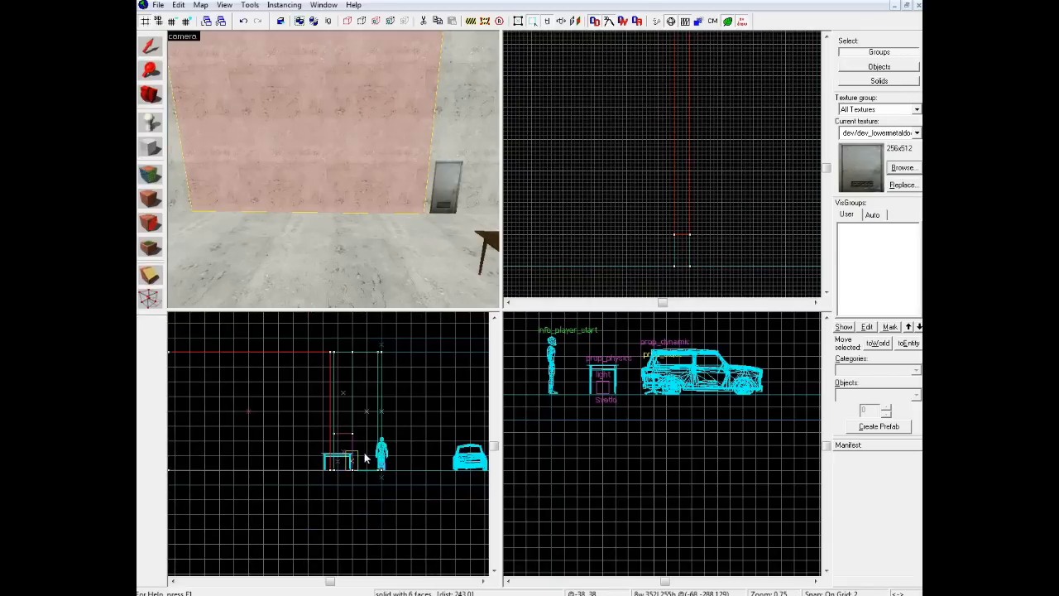
scroll(393, 448, "up", 2)
scroll(384, 440, "up", 1)
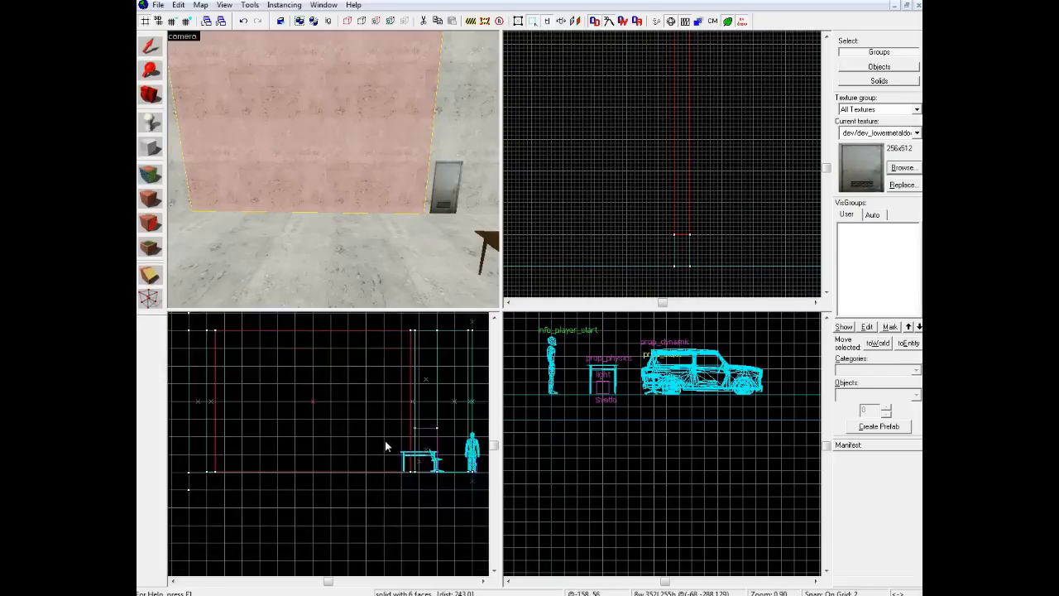
left_click_drag(389, 445, 385, 438)
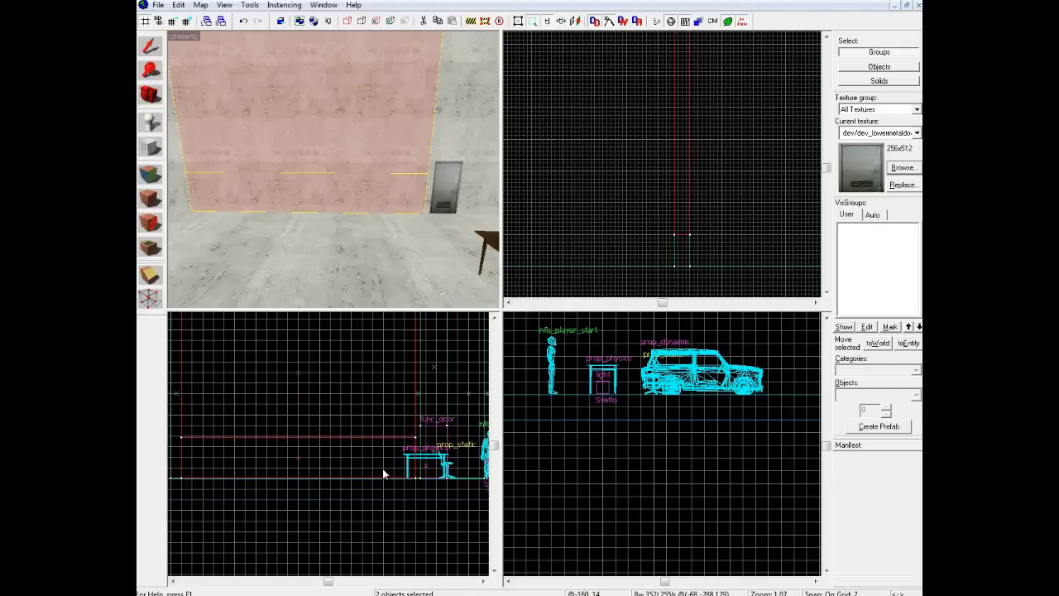
left_click(313, 181)
key("w")
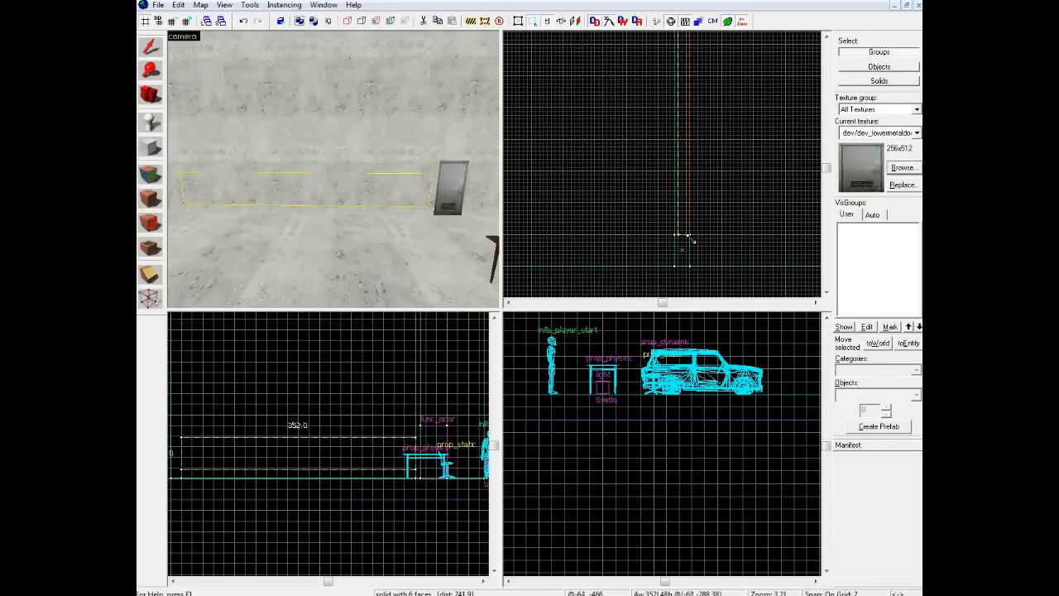
- Filter the textures by "window", apply glass/glasswindow020a to all faces of the window pane and close the Face Edit Sheet
left_click(151, 179)
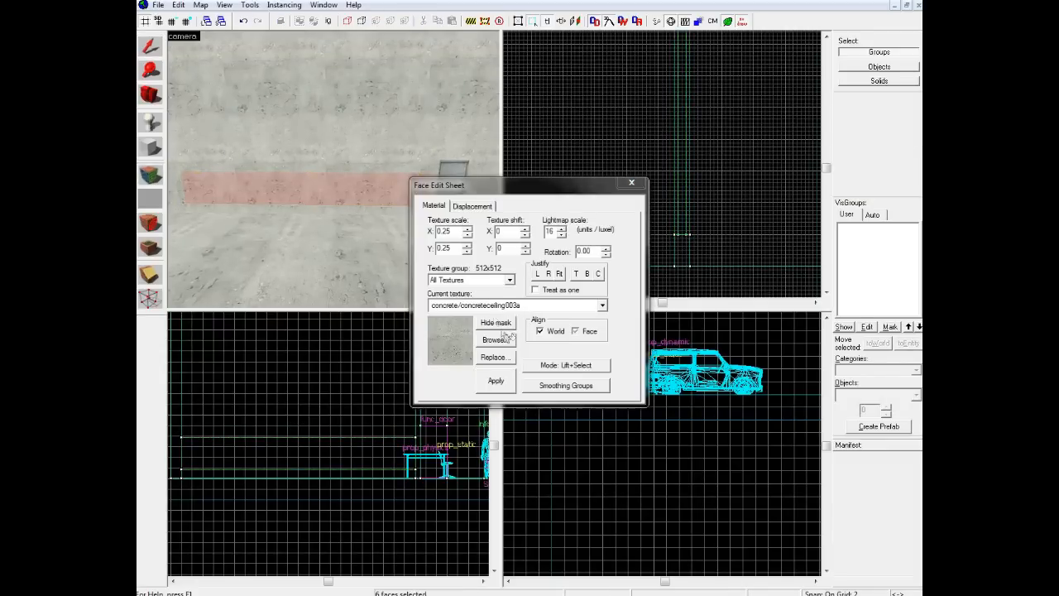
left_click(500, 341)
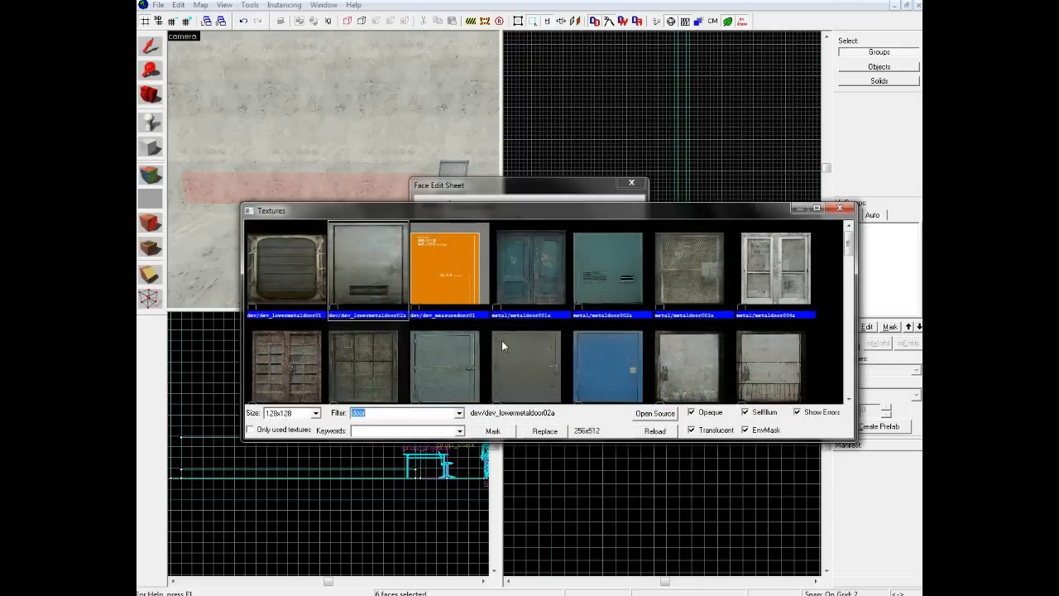
type("window")
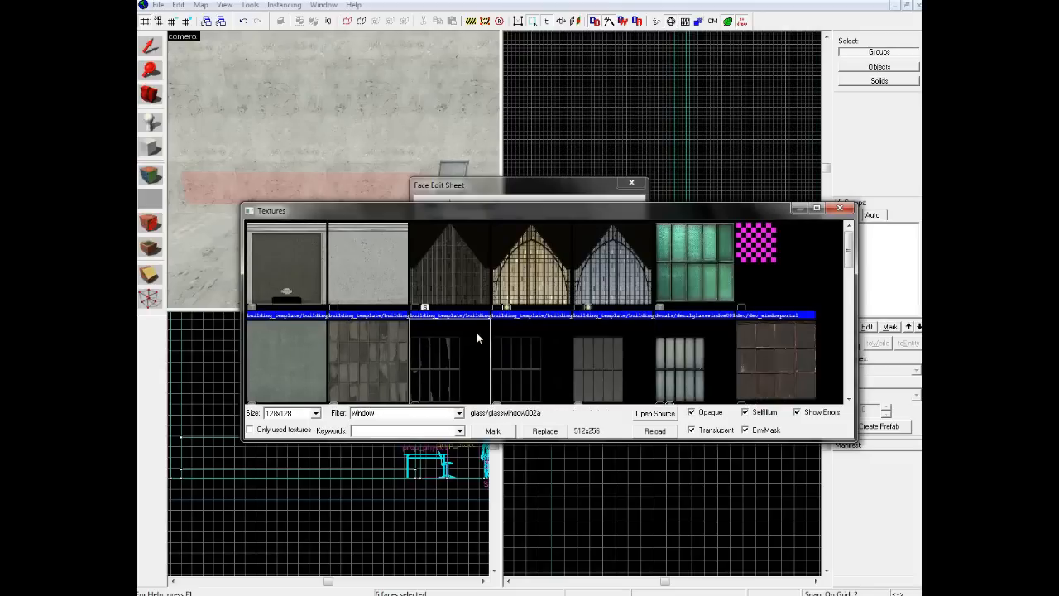
scroll(476, 331, "down", 5)
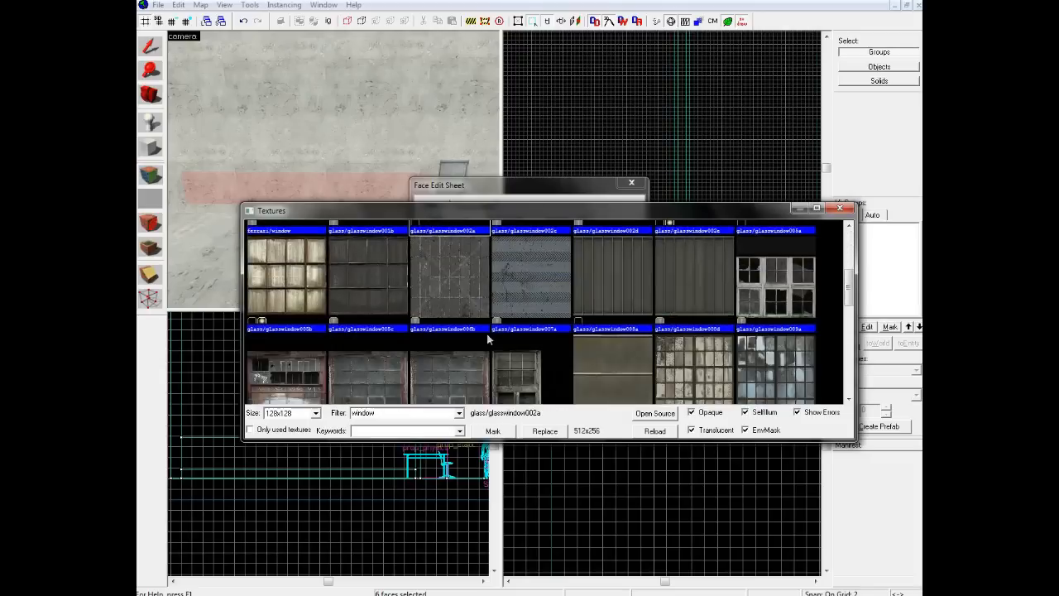
scroll(563, 350, "down", 1)
scroll(591, 349, "up", 1)
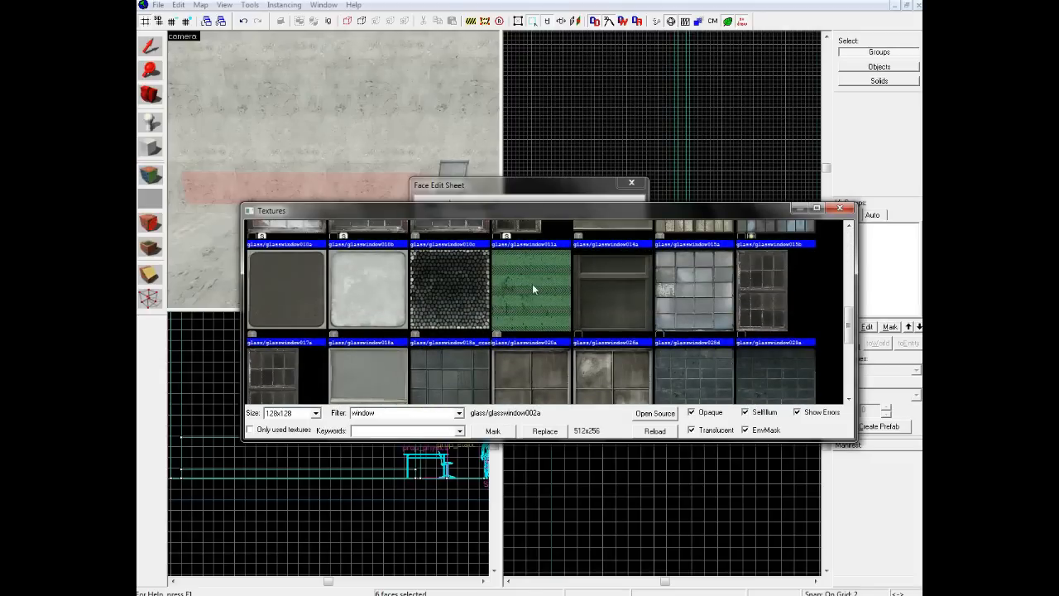
double_click(532, 285)
left_click(496, 385)
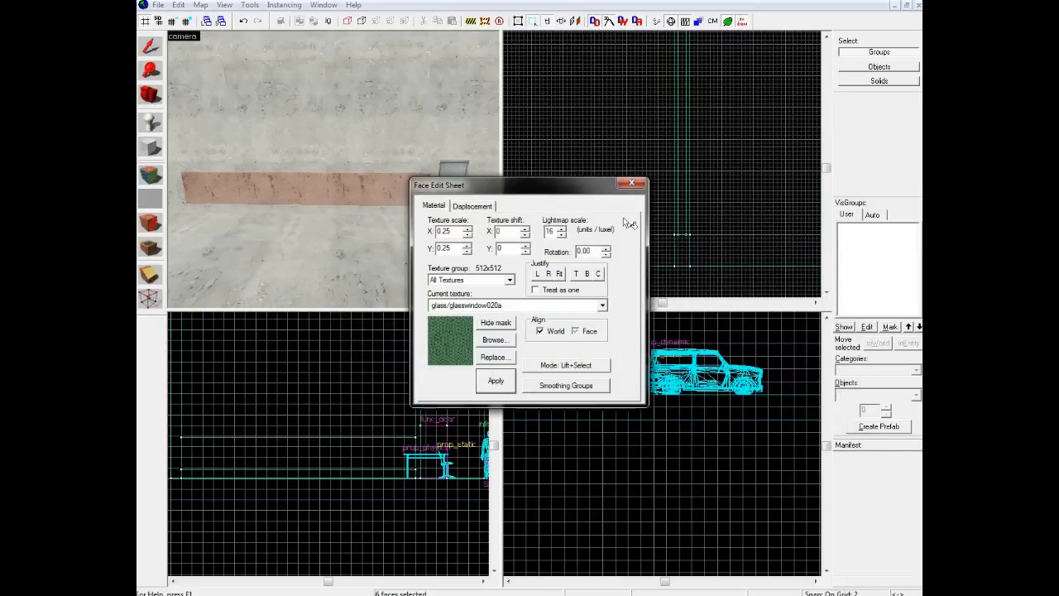
left_click(631, 183)
- Examine the glass window, the door and the furnished room from near and far on both sides of the partition wall
key("z")
key("w")
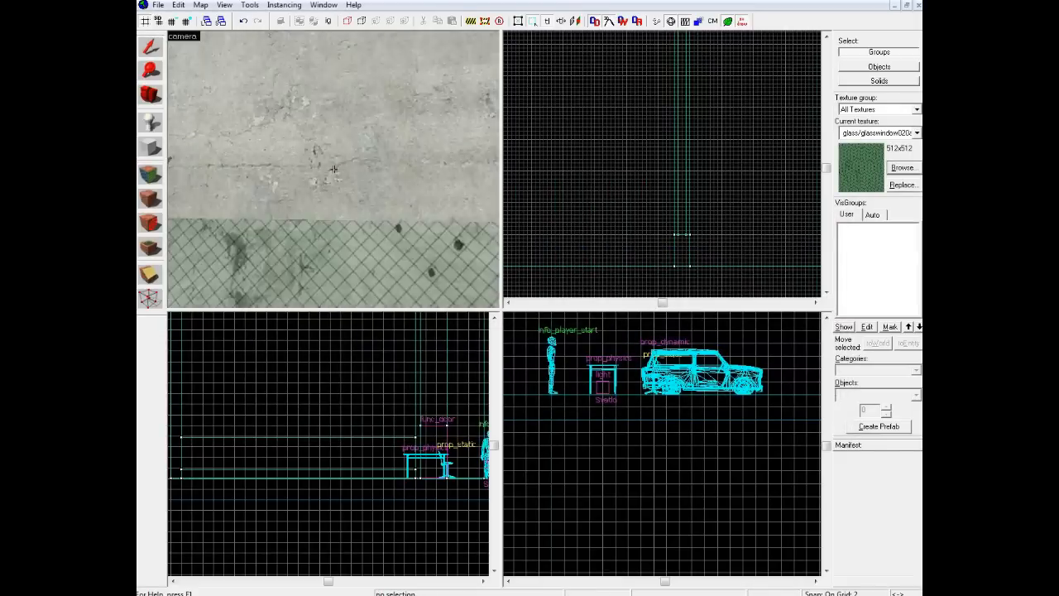
key("s")
key("w")
key("s")
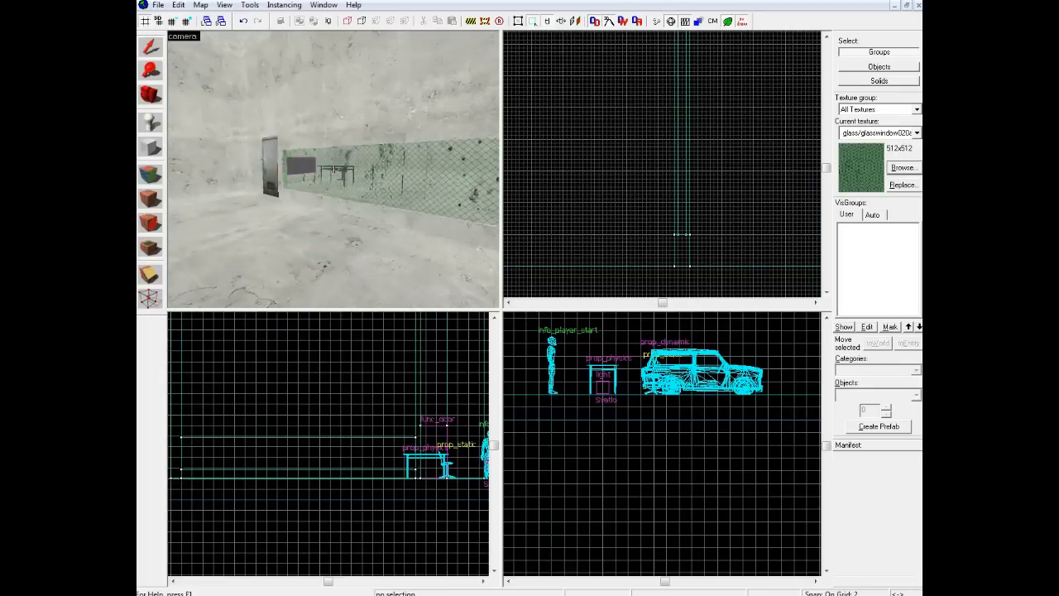
key("w")
key("s")
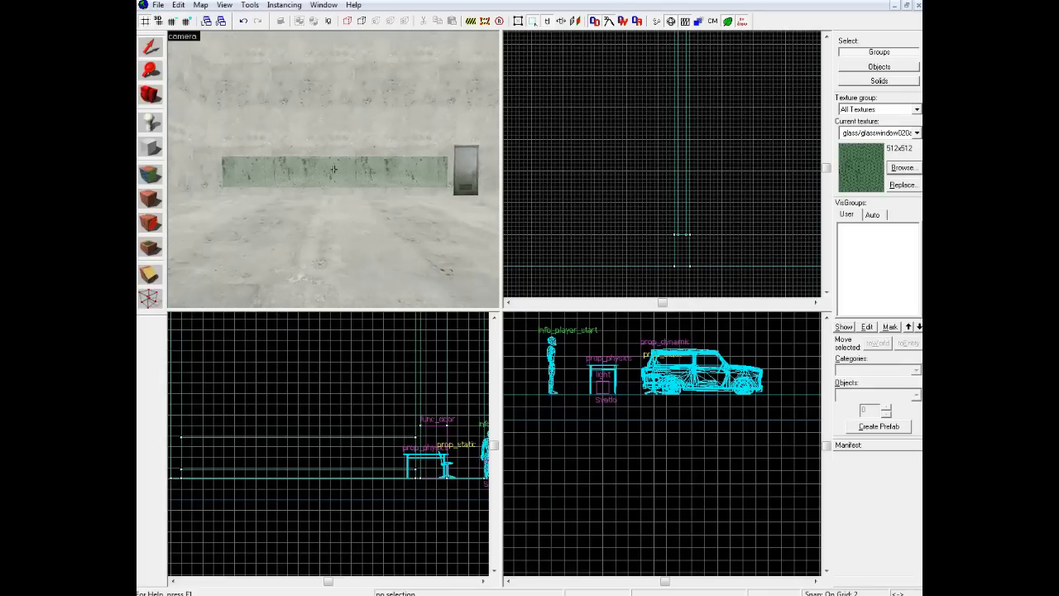
key("w")
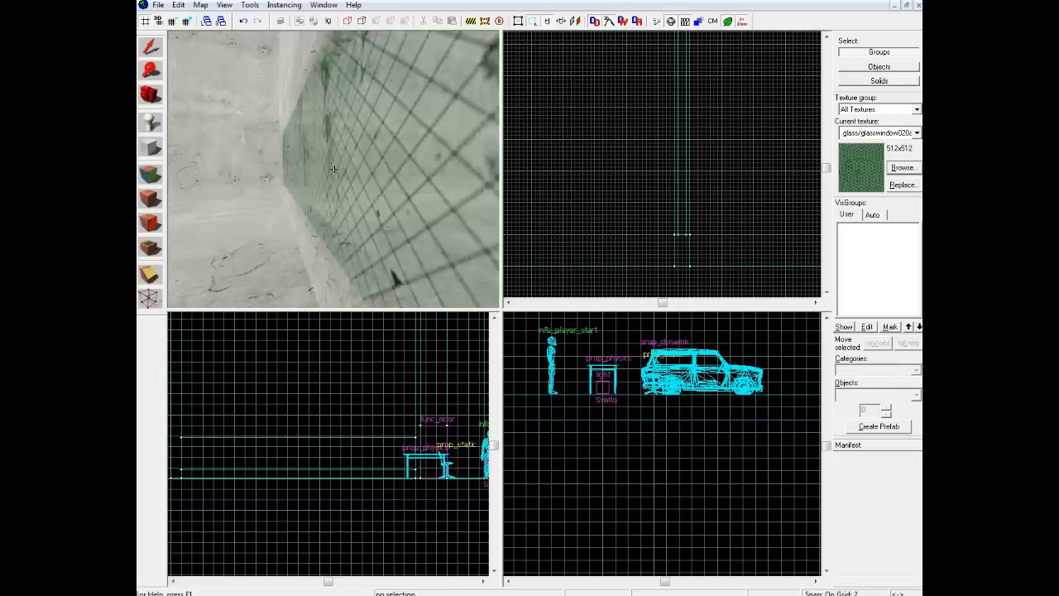
key("s")
key("w")
key("a")
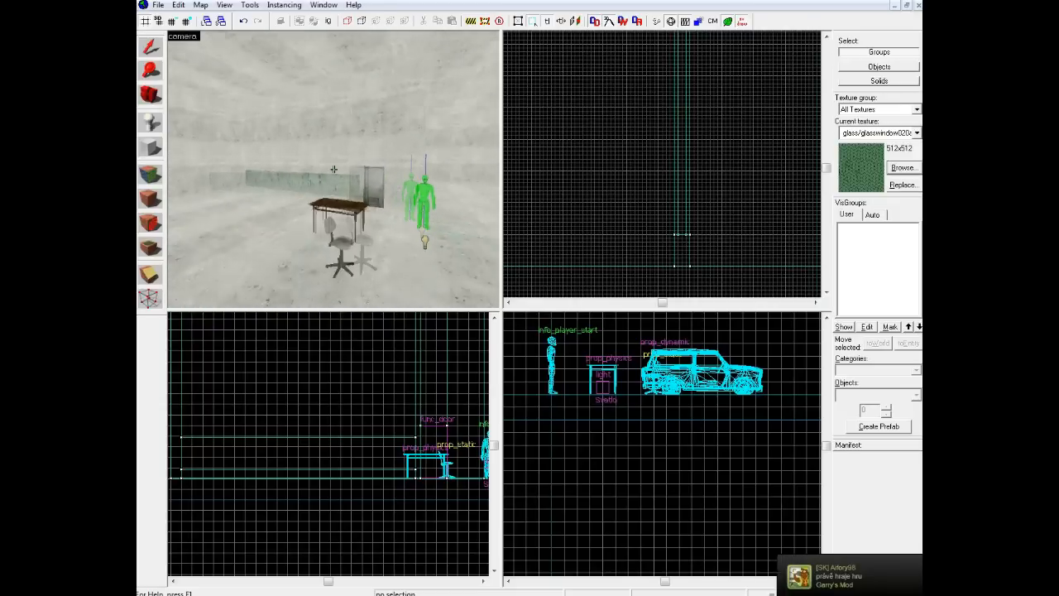
key("w")
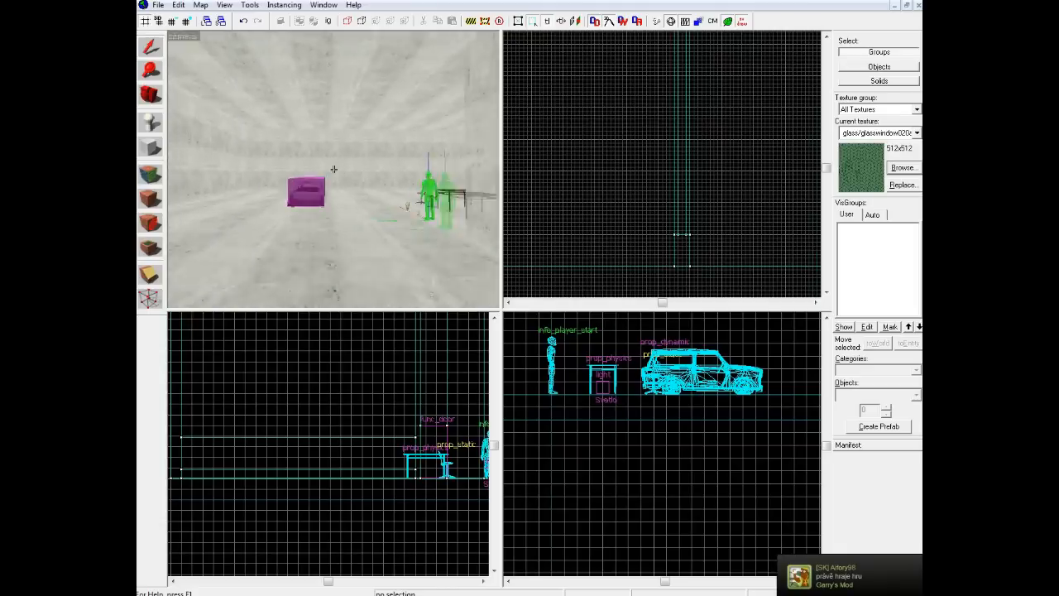
key("s")
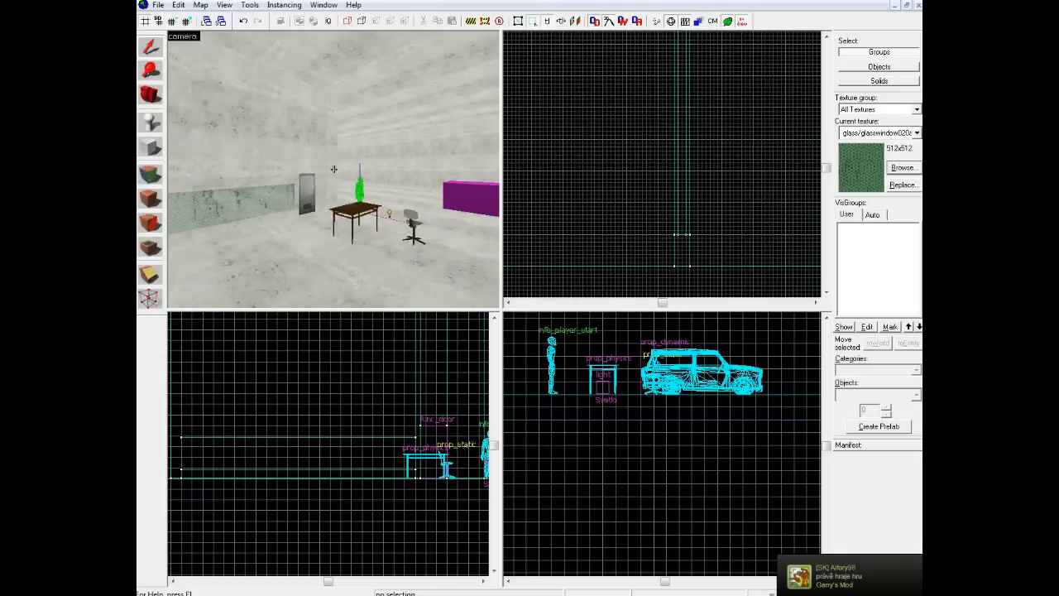
key("s")
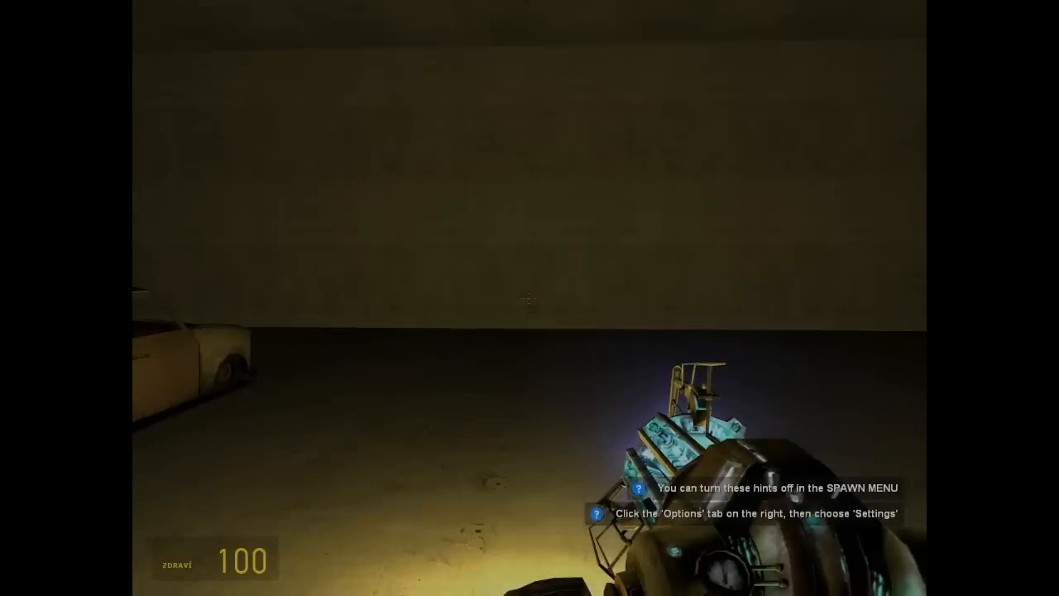
key("s")
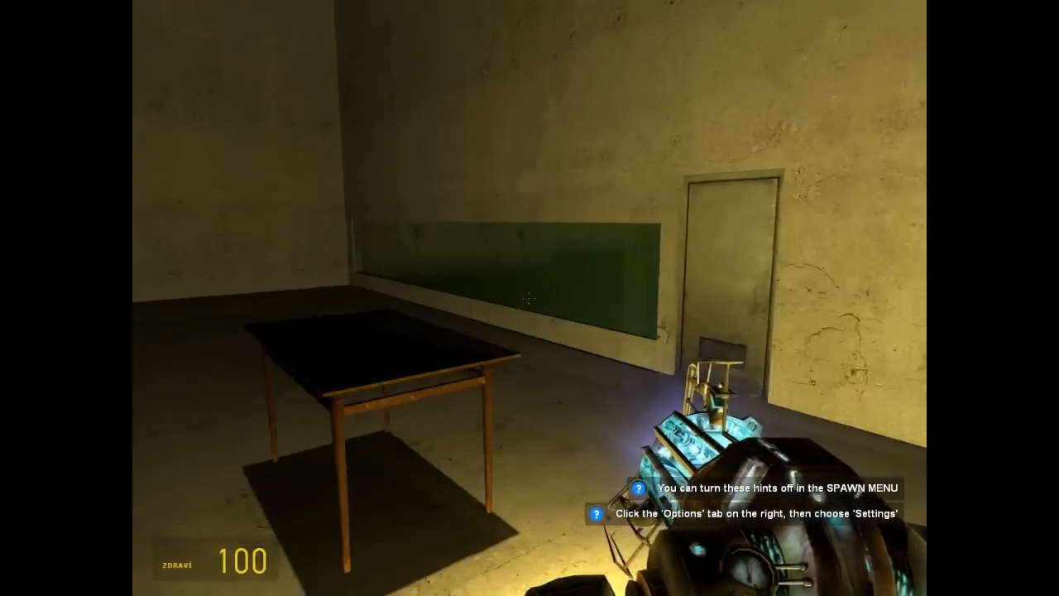
key("a")
key("a")
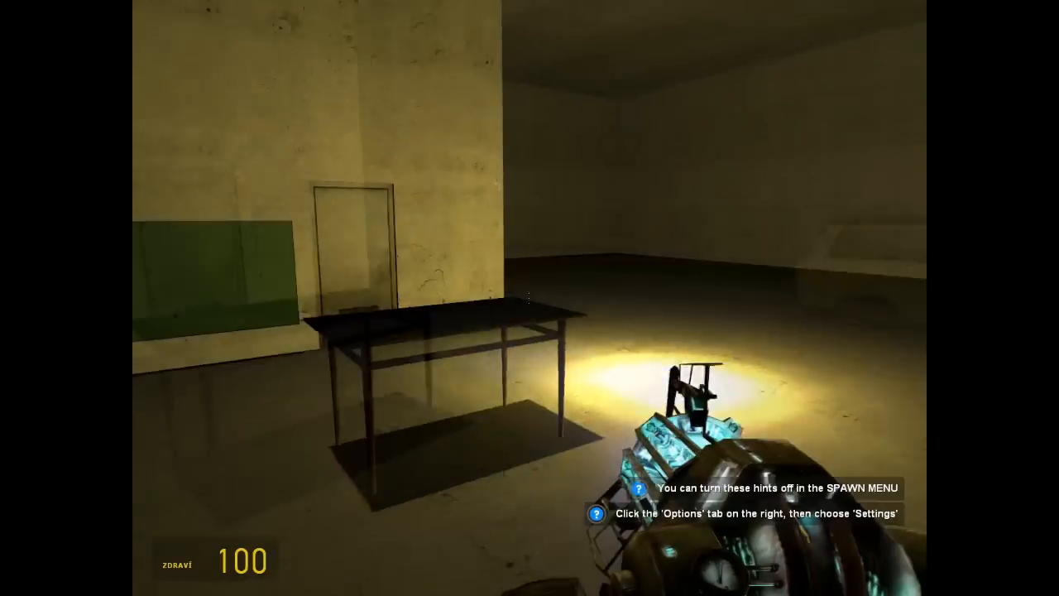
key("w")
key("d")
left_click(529, 298)
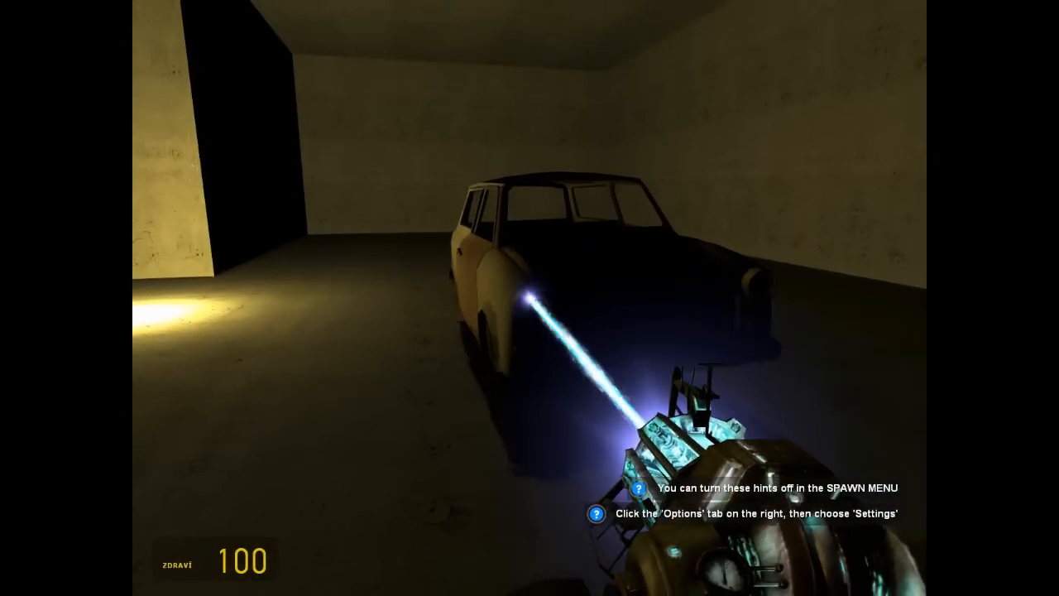
left_click_drag(530, 298, 529, 298)
right_click(529, 298)
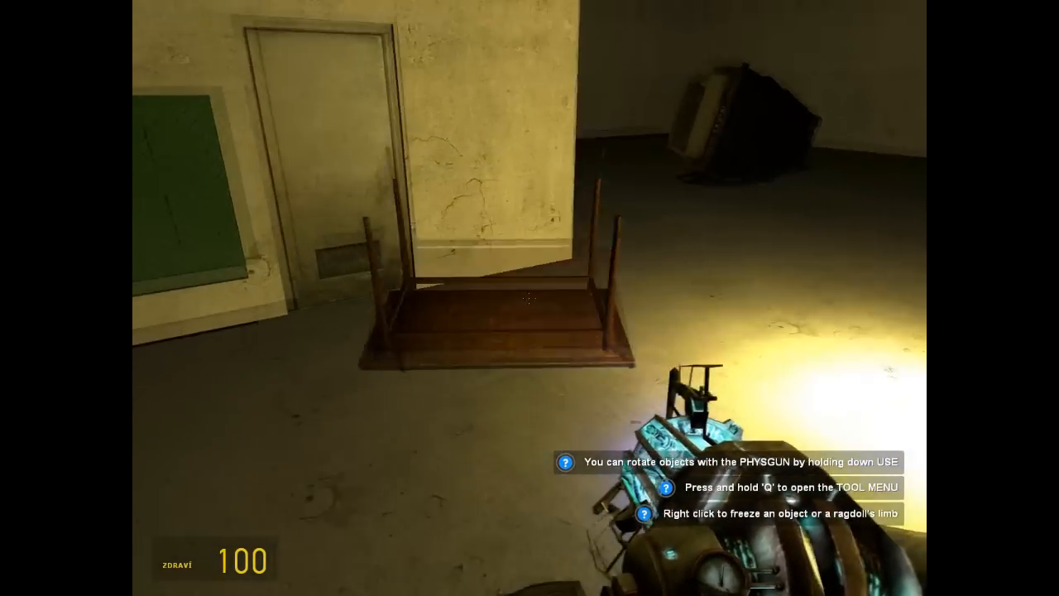
left_click_drag(529, 298, 529, 298)
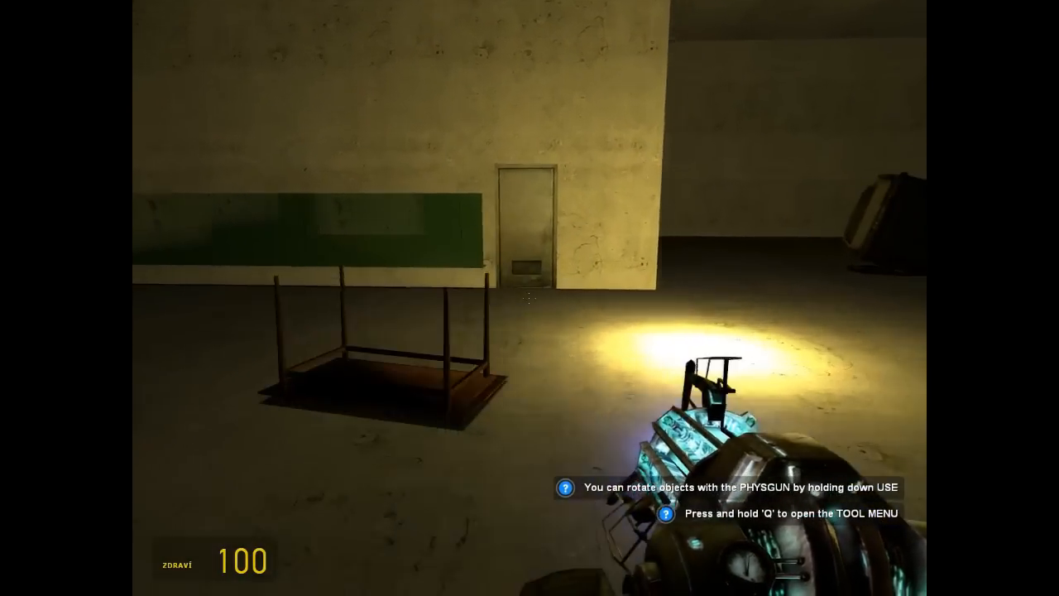
key("w")
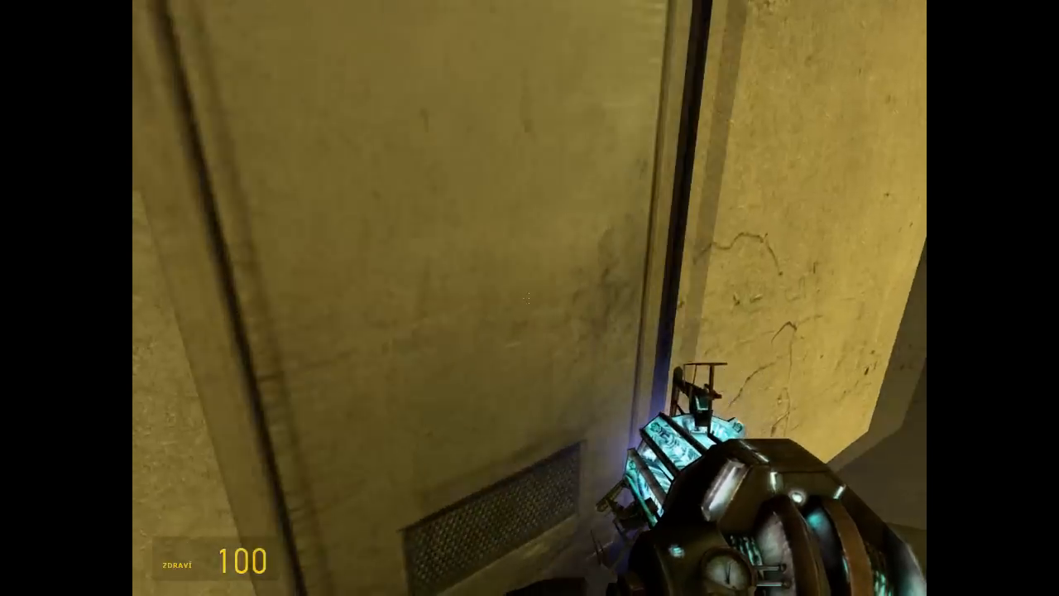
key("w")
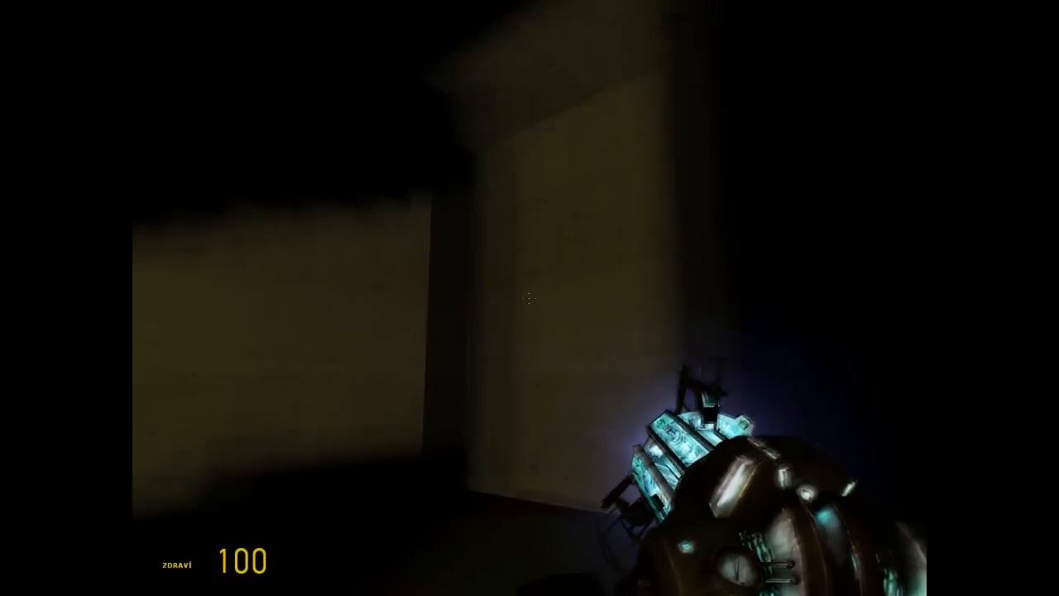
key("w")
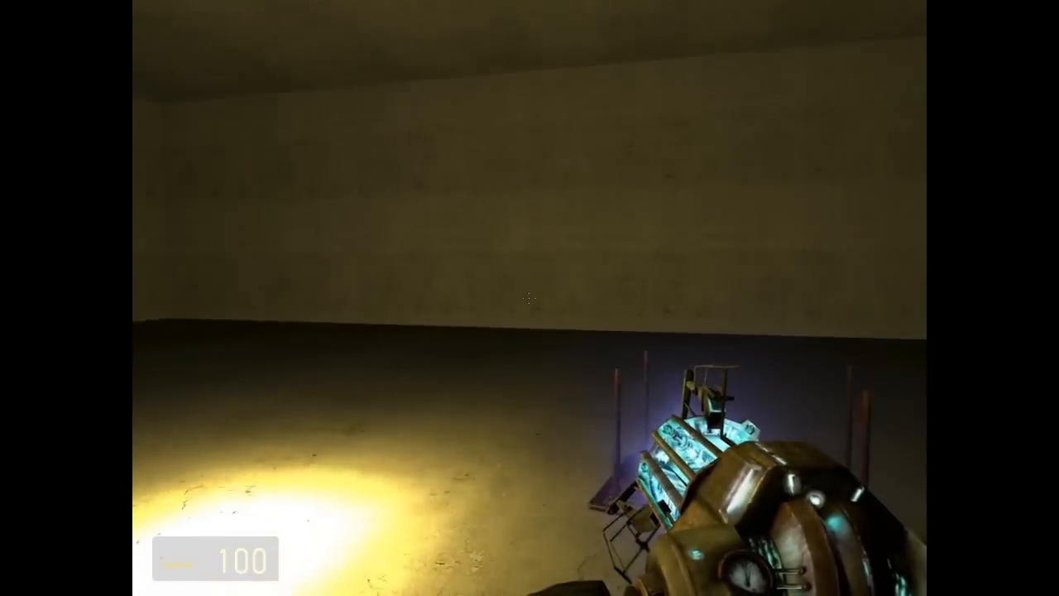
key("w")
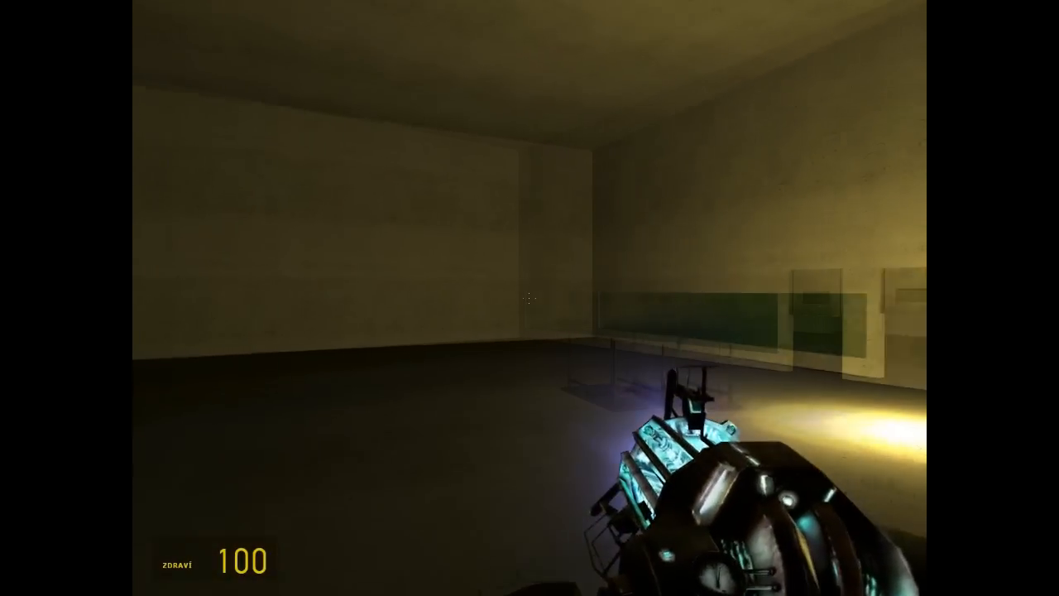
key("w")
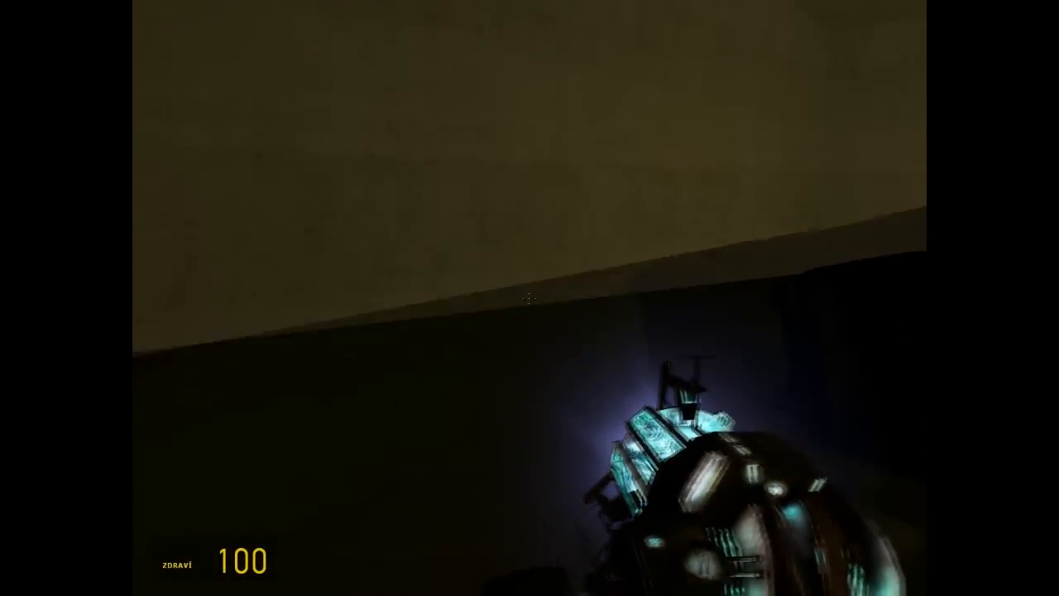
key("w")
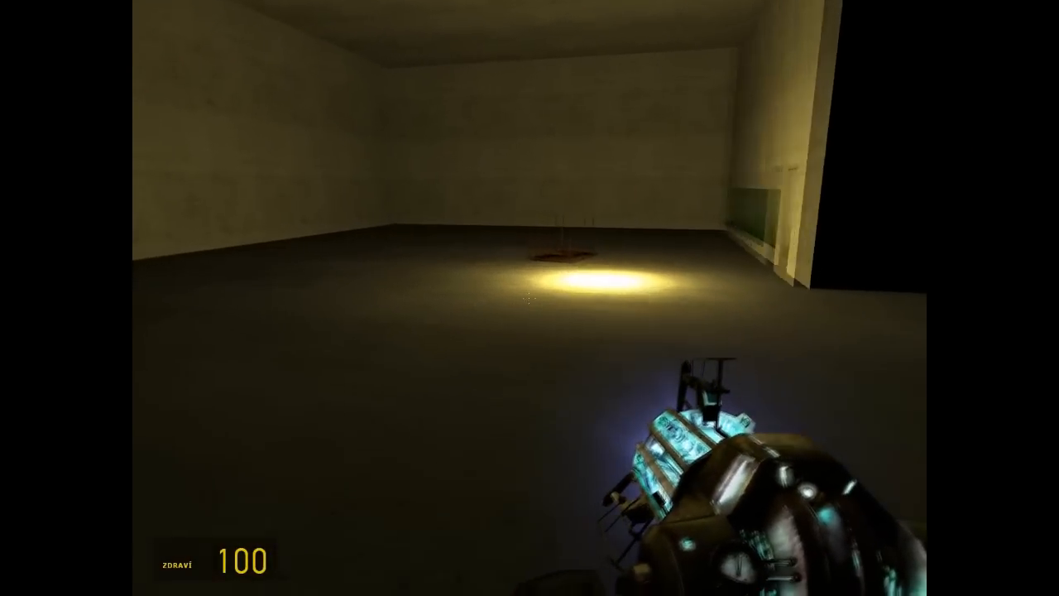
key("w")
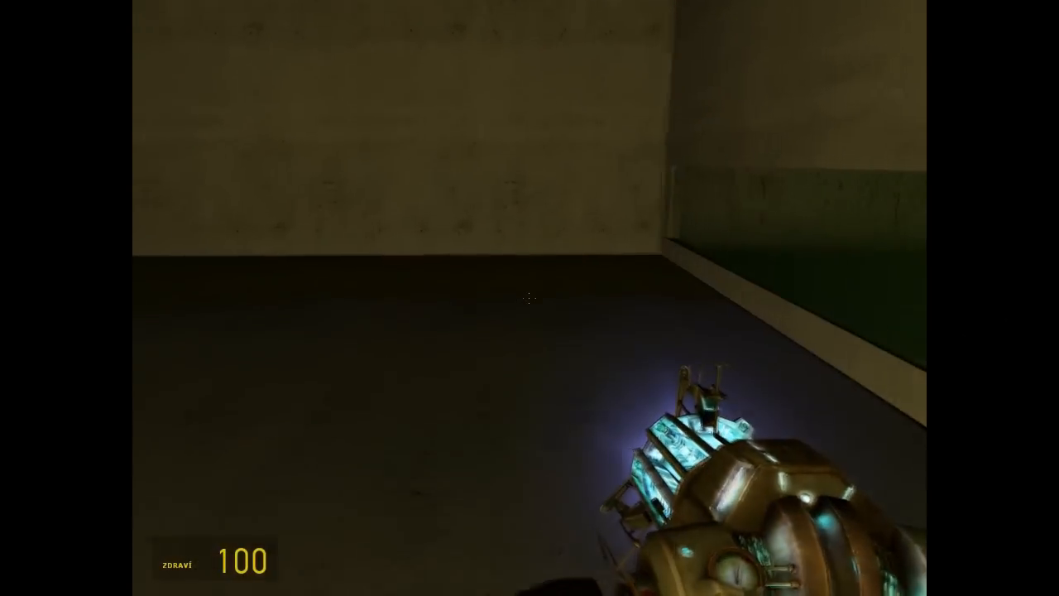
key("w")
key("d")
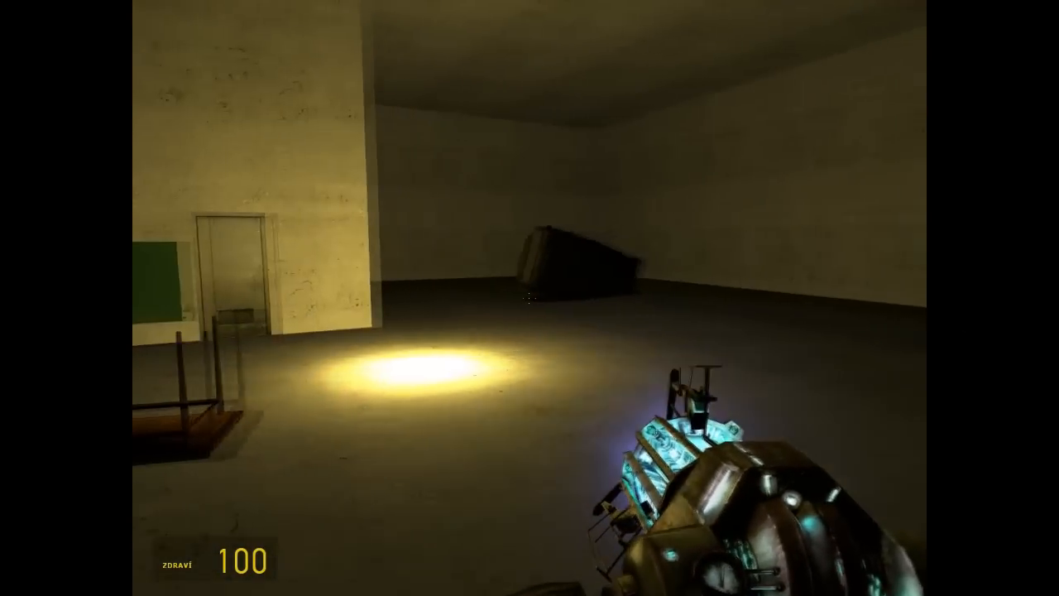
key("s")
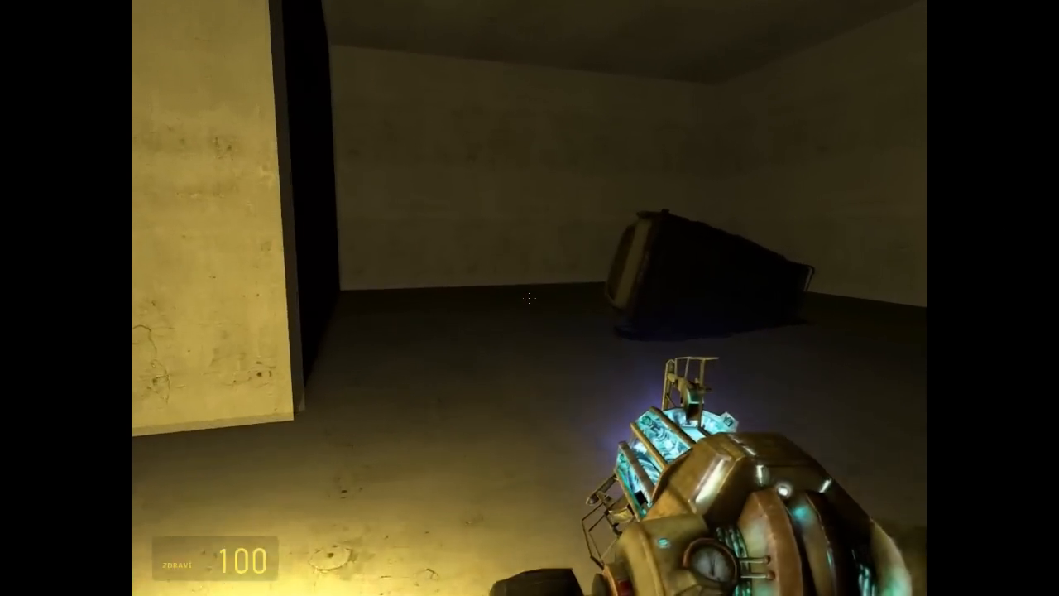
- Test the overturned car's physics by pulling it and launching it repeatedly with the gravity gun beside the partition wall
right_click(529, 298)
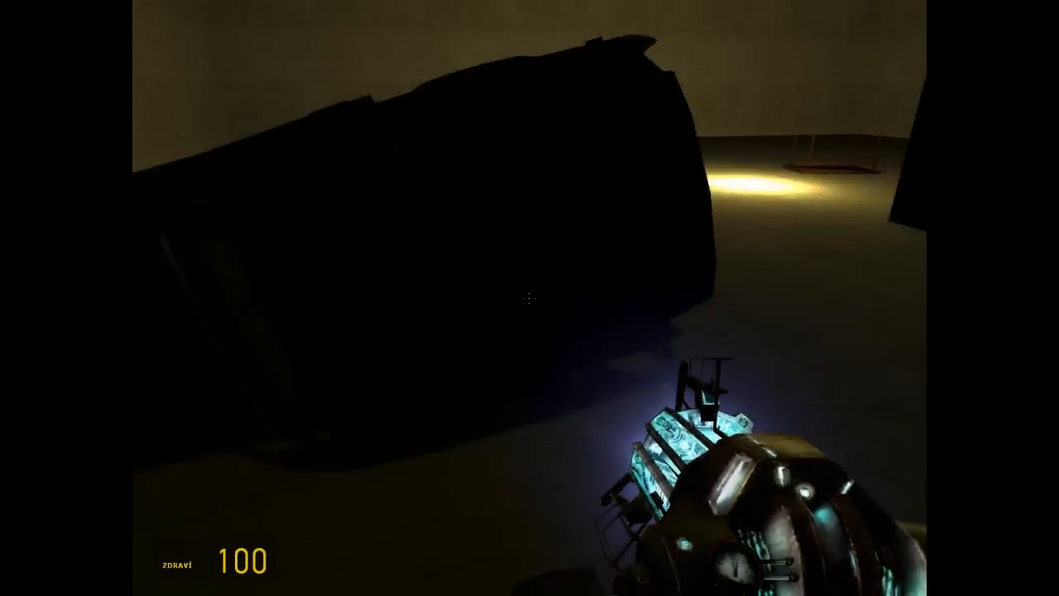
left_click(530, 298)
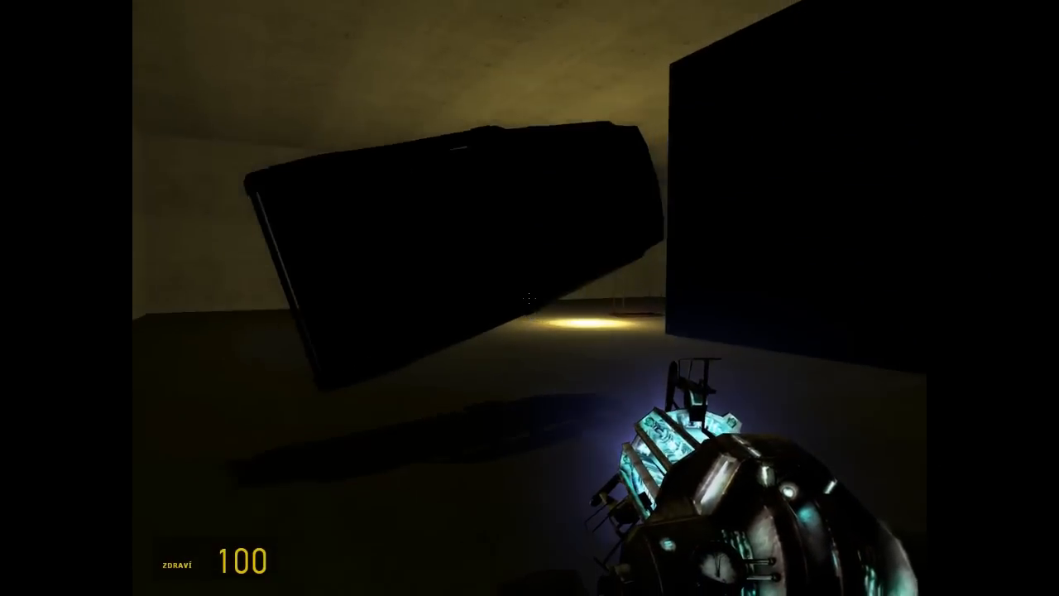
left_click(529, 298)
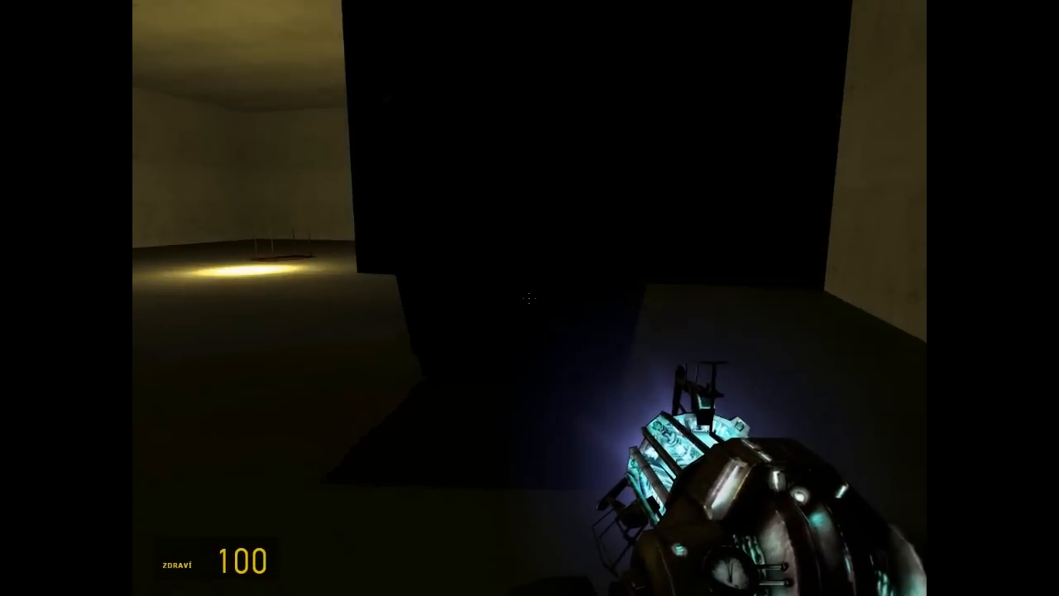
left_click(529, 297)
key("w")
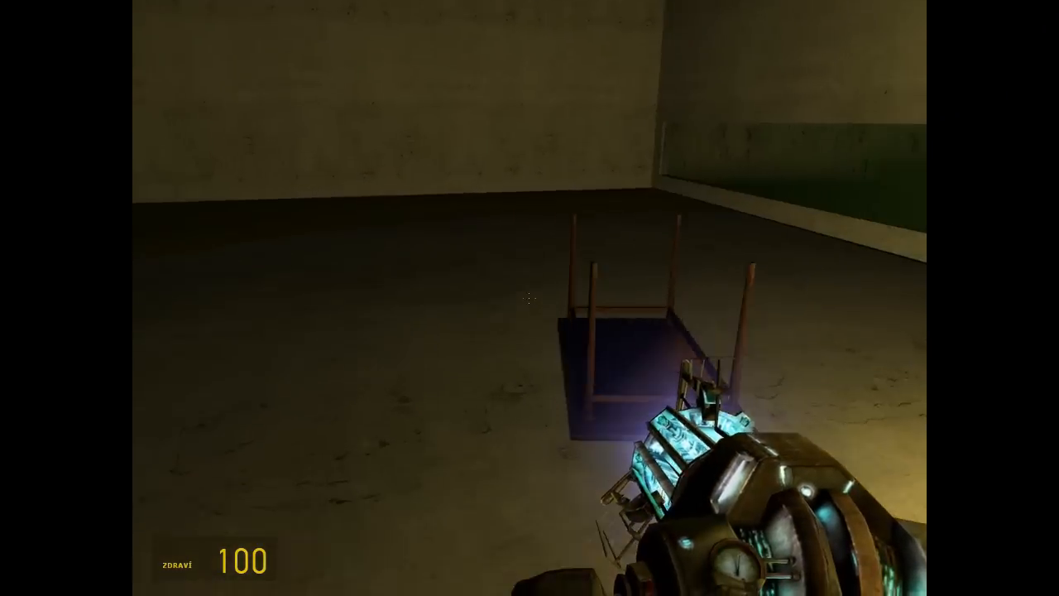
- Test the upturned table's physics by pulling it closer and punting it around the room with the gravity gun
right_click(530, 298)
key("s")
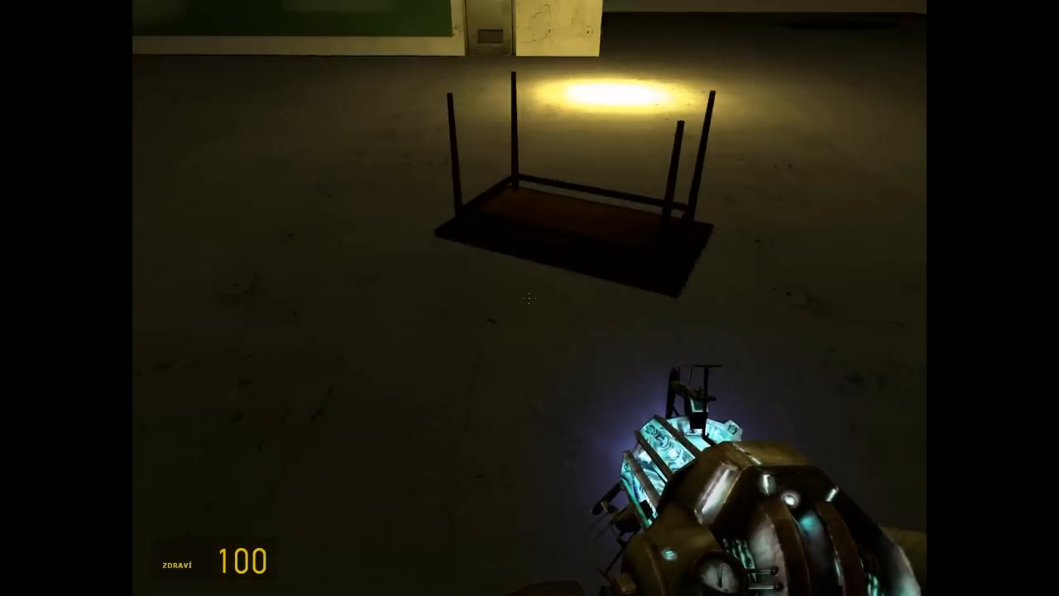
left_click(529, 298)
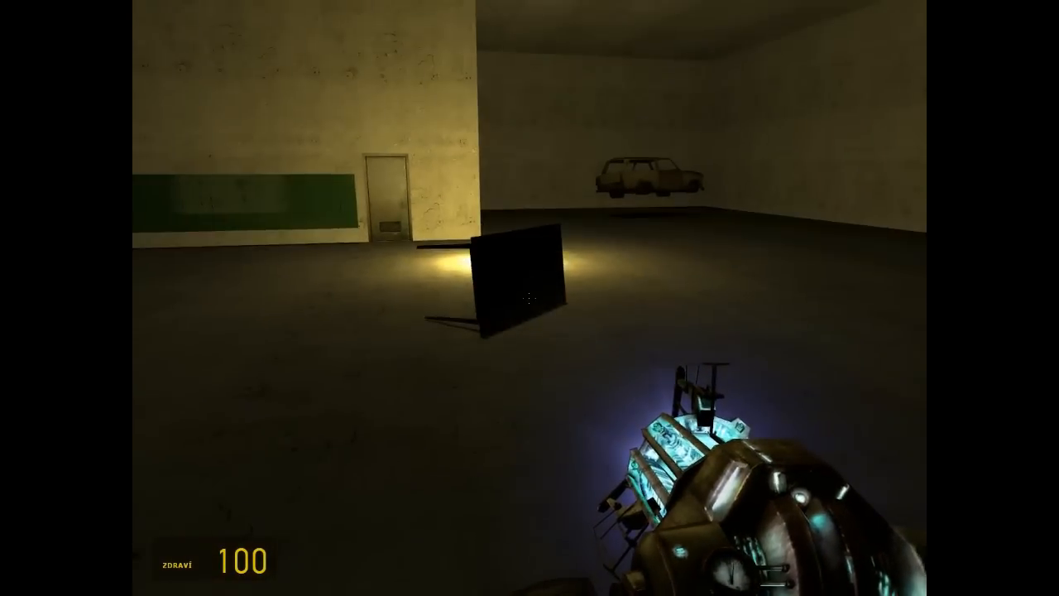
left_click_drag(529, 298, 529, 298)
key("d")
key("a")
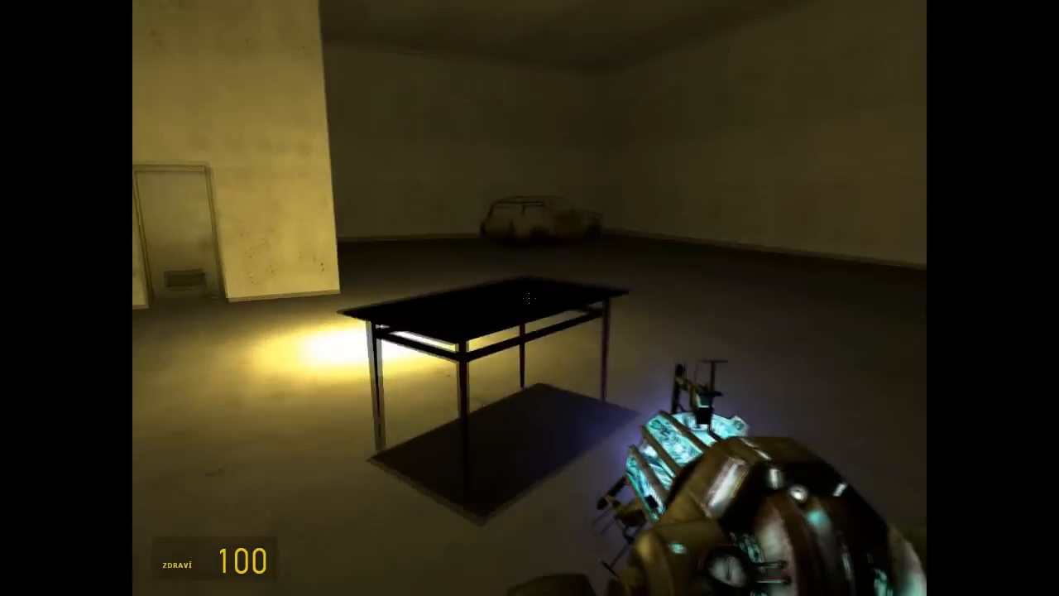
left_click_drag(529, 297, 529, 298)
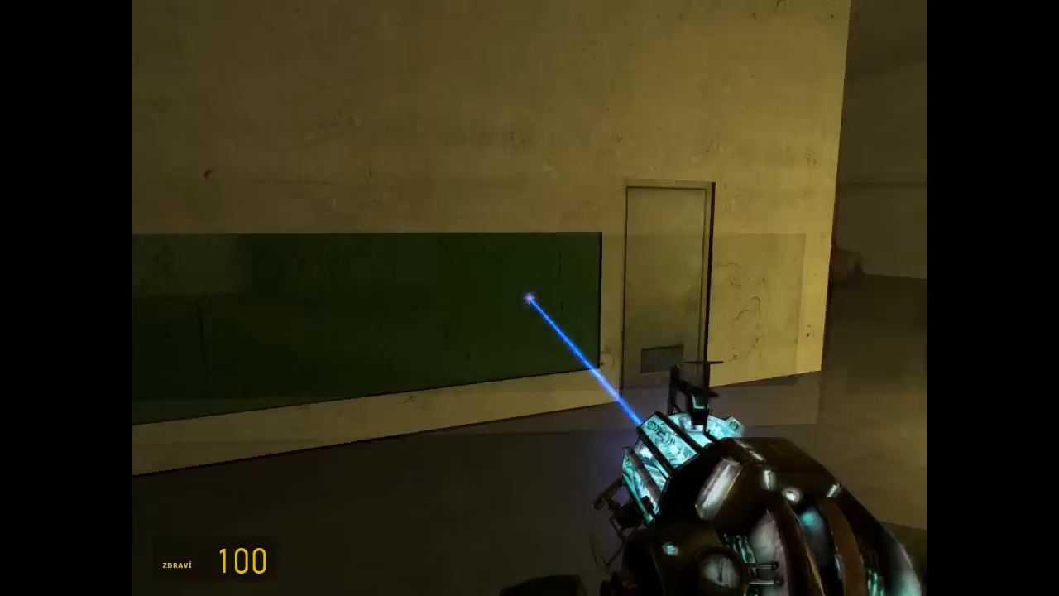
- Fire the gravity gun at the glass window, return past the car and punt the upturned table beside the light spot
left_click_drag(530, 297, 529, 298)
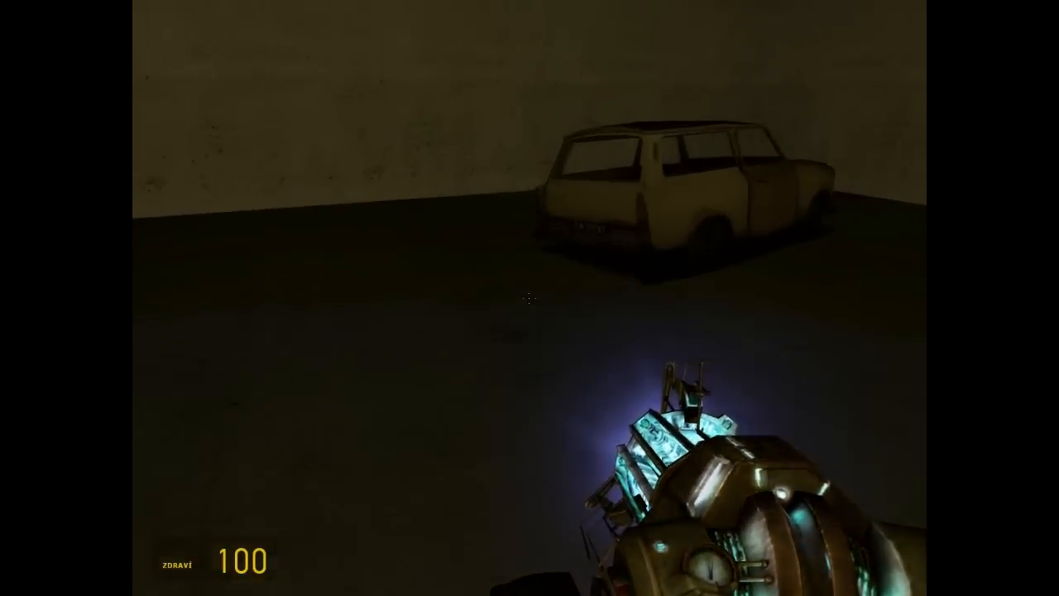
key("w")
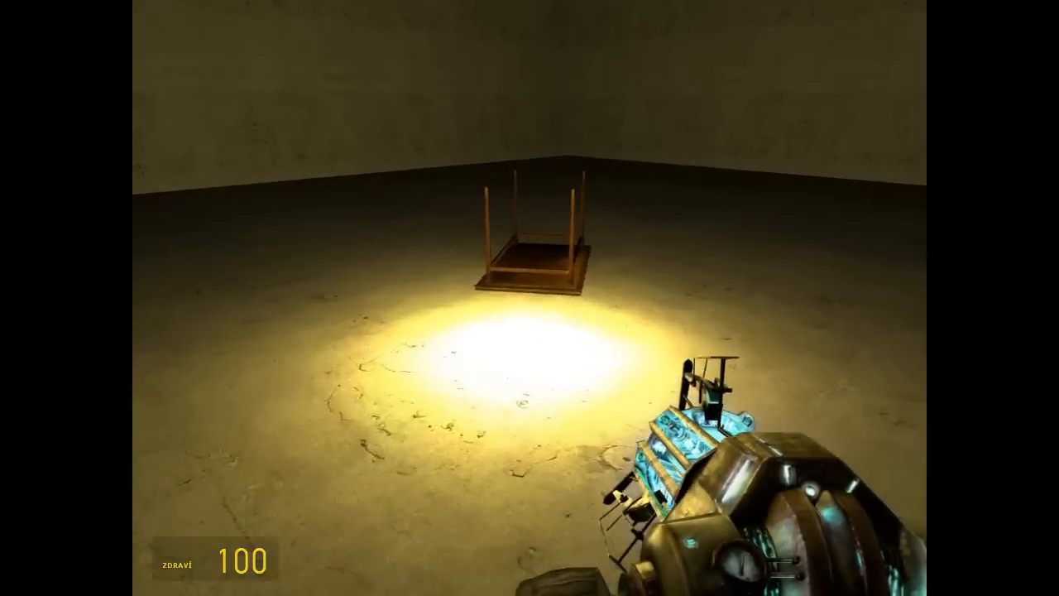
right_click(529, 298)
left_click(529, 298)
key("w")
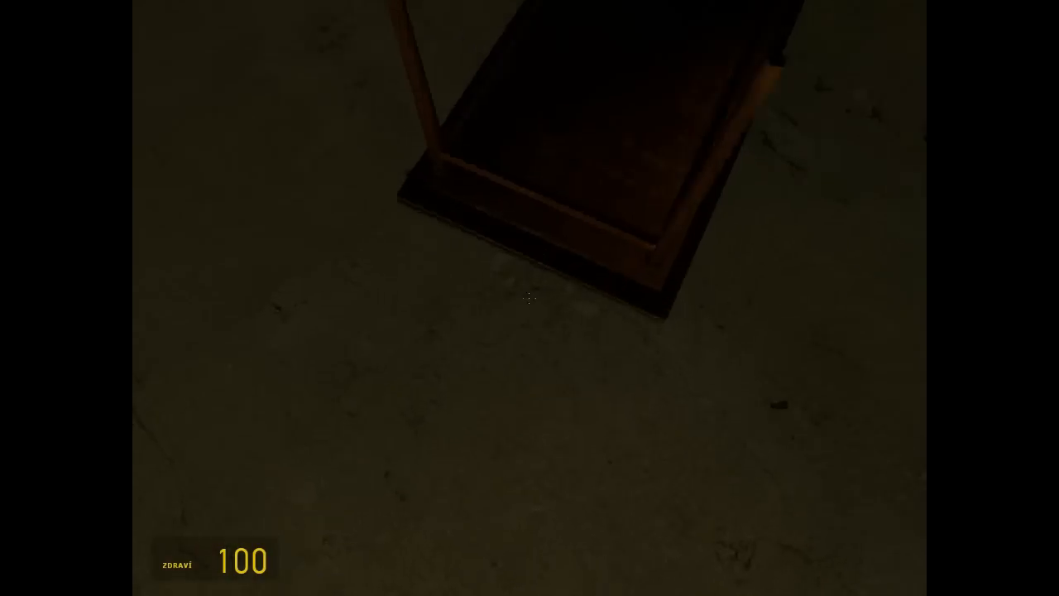